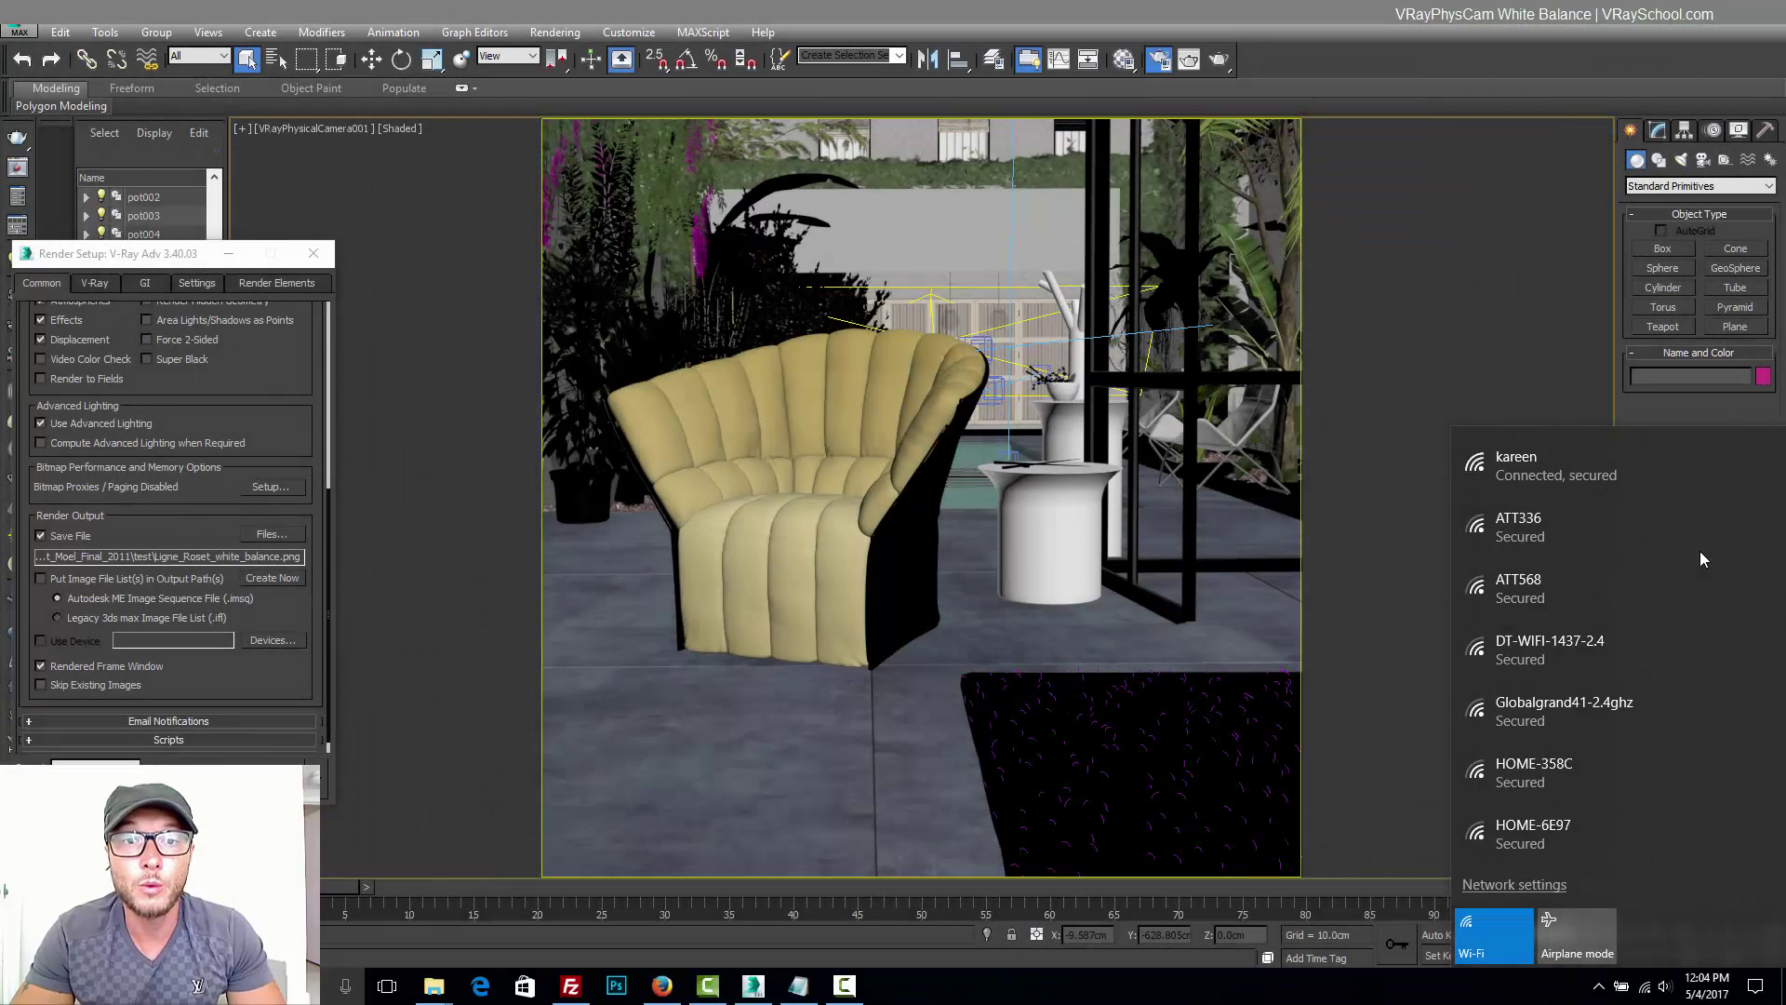
Bring Firefox forward and scroll through the Google Images 'white balance' results.
left_click(660, 986)
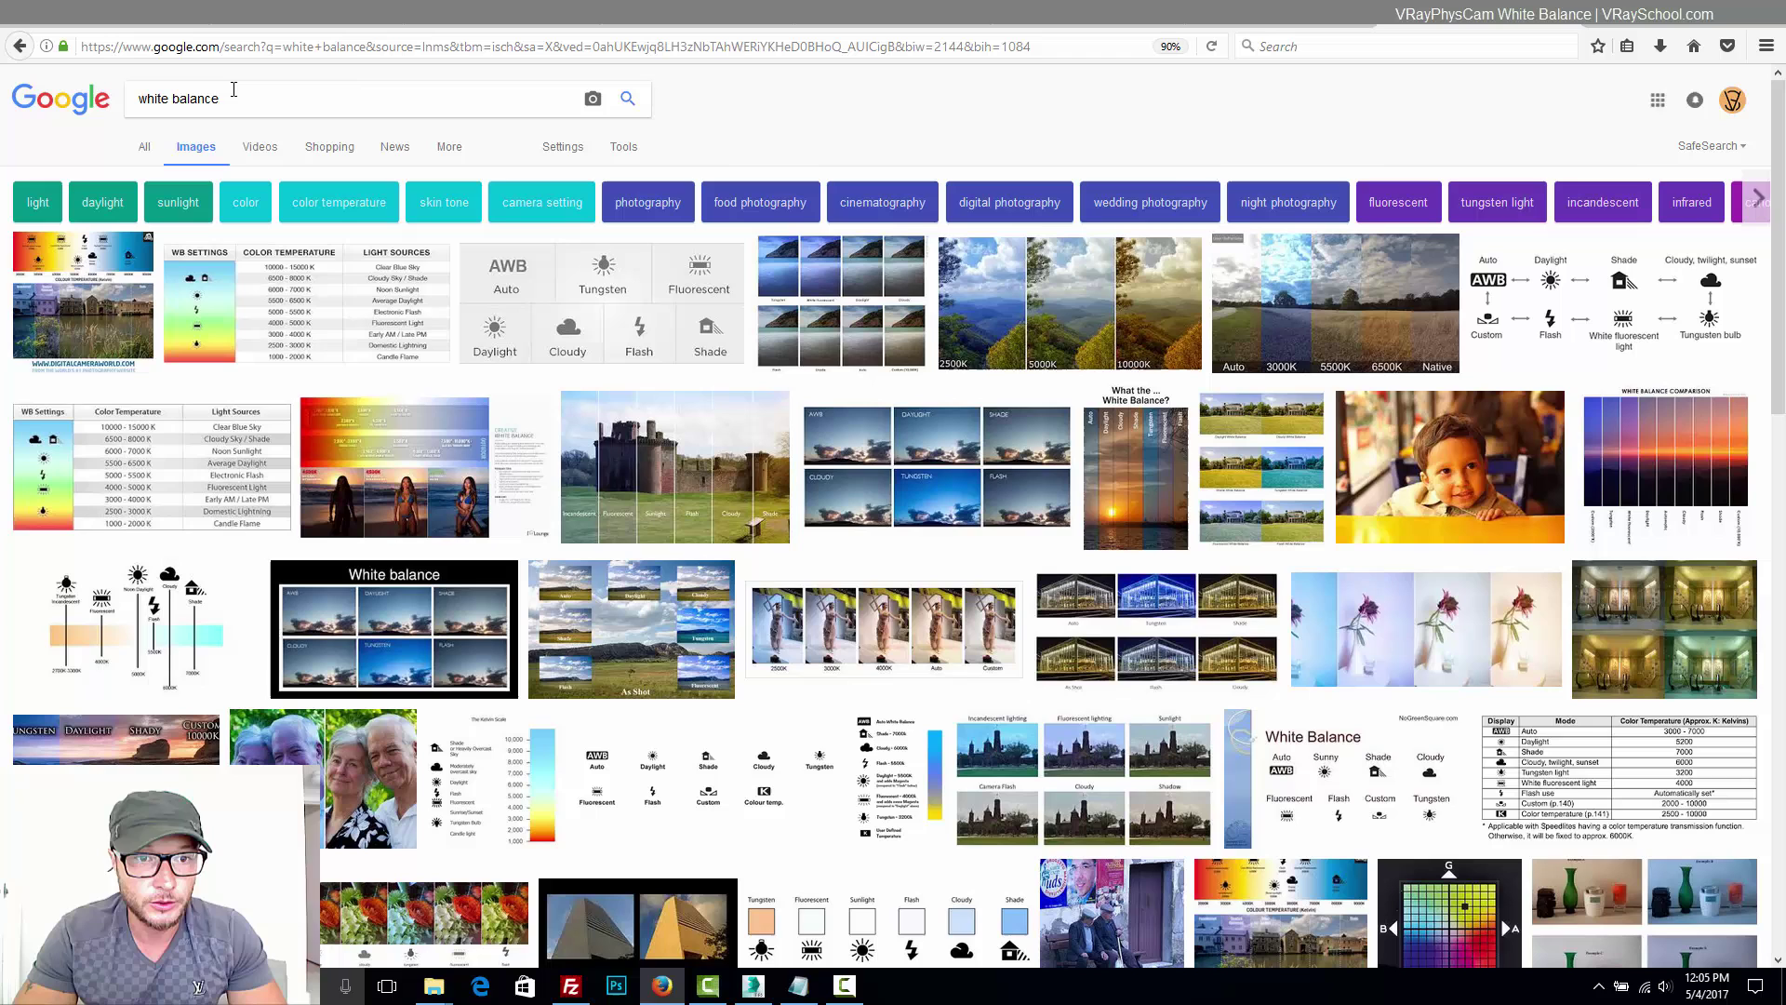
scroll(729, 269, "down", 3)
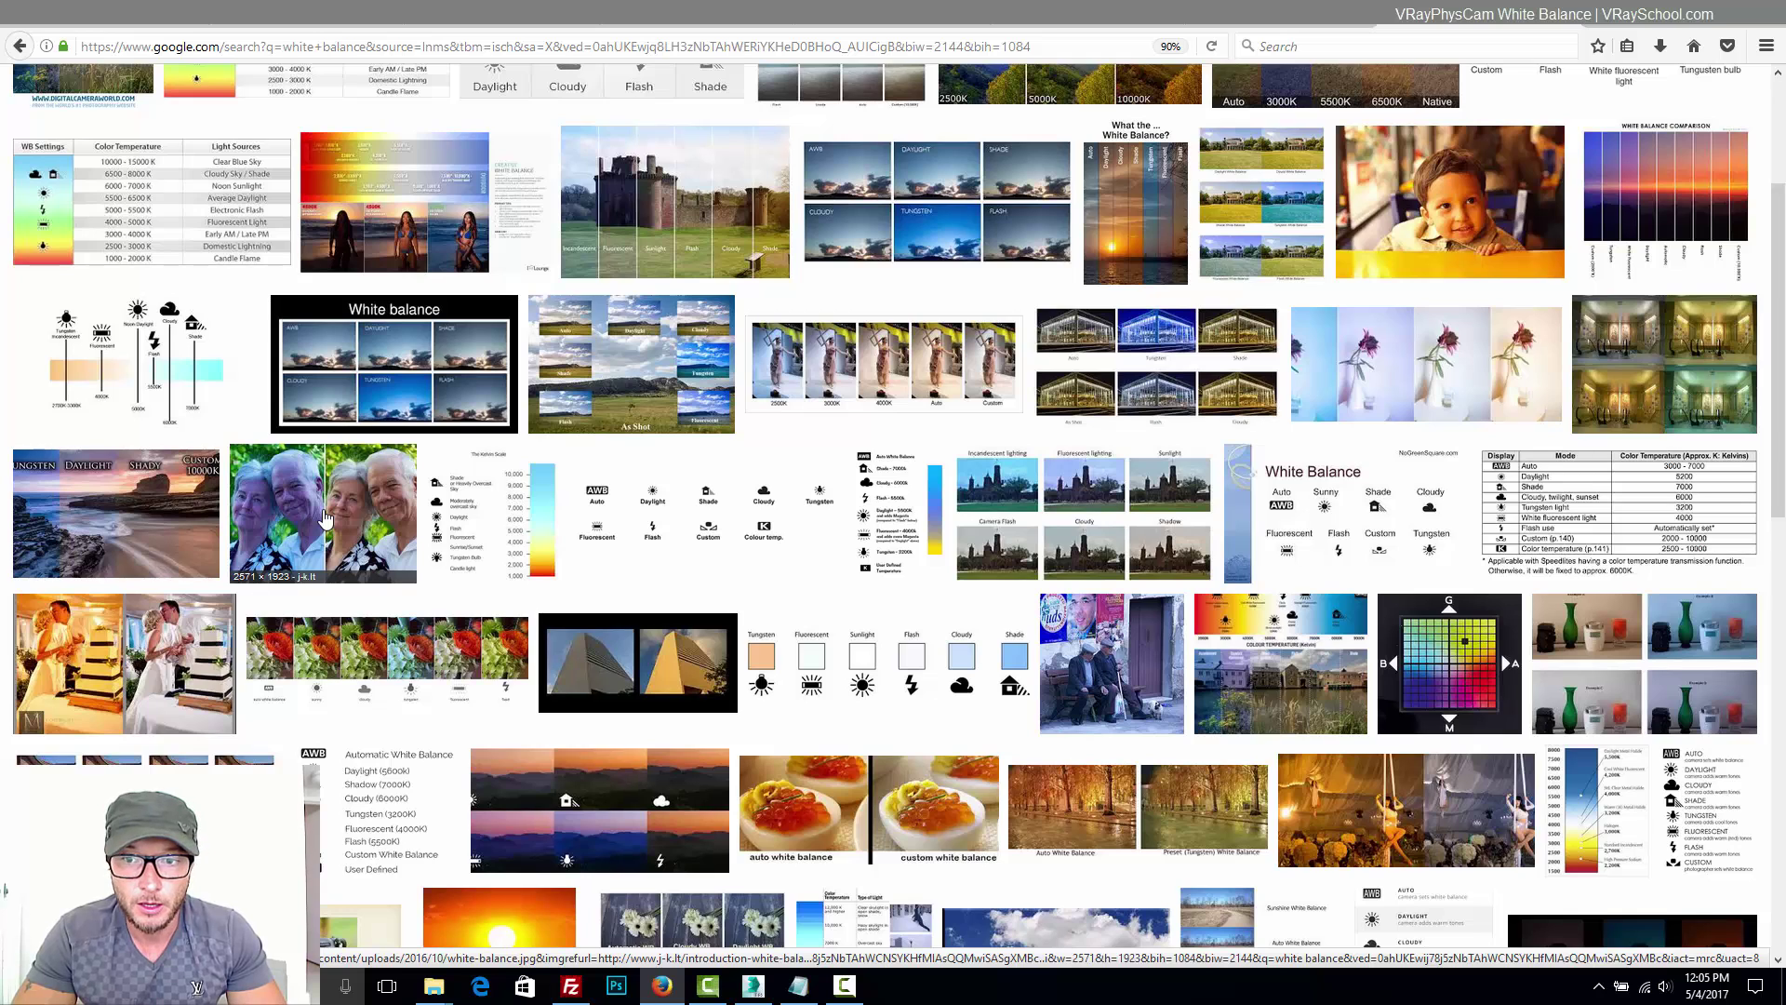
scroll(313, 525, "up", 3)
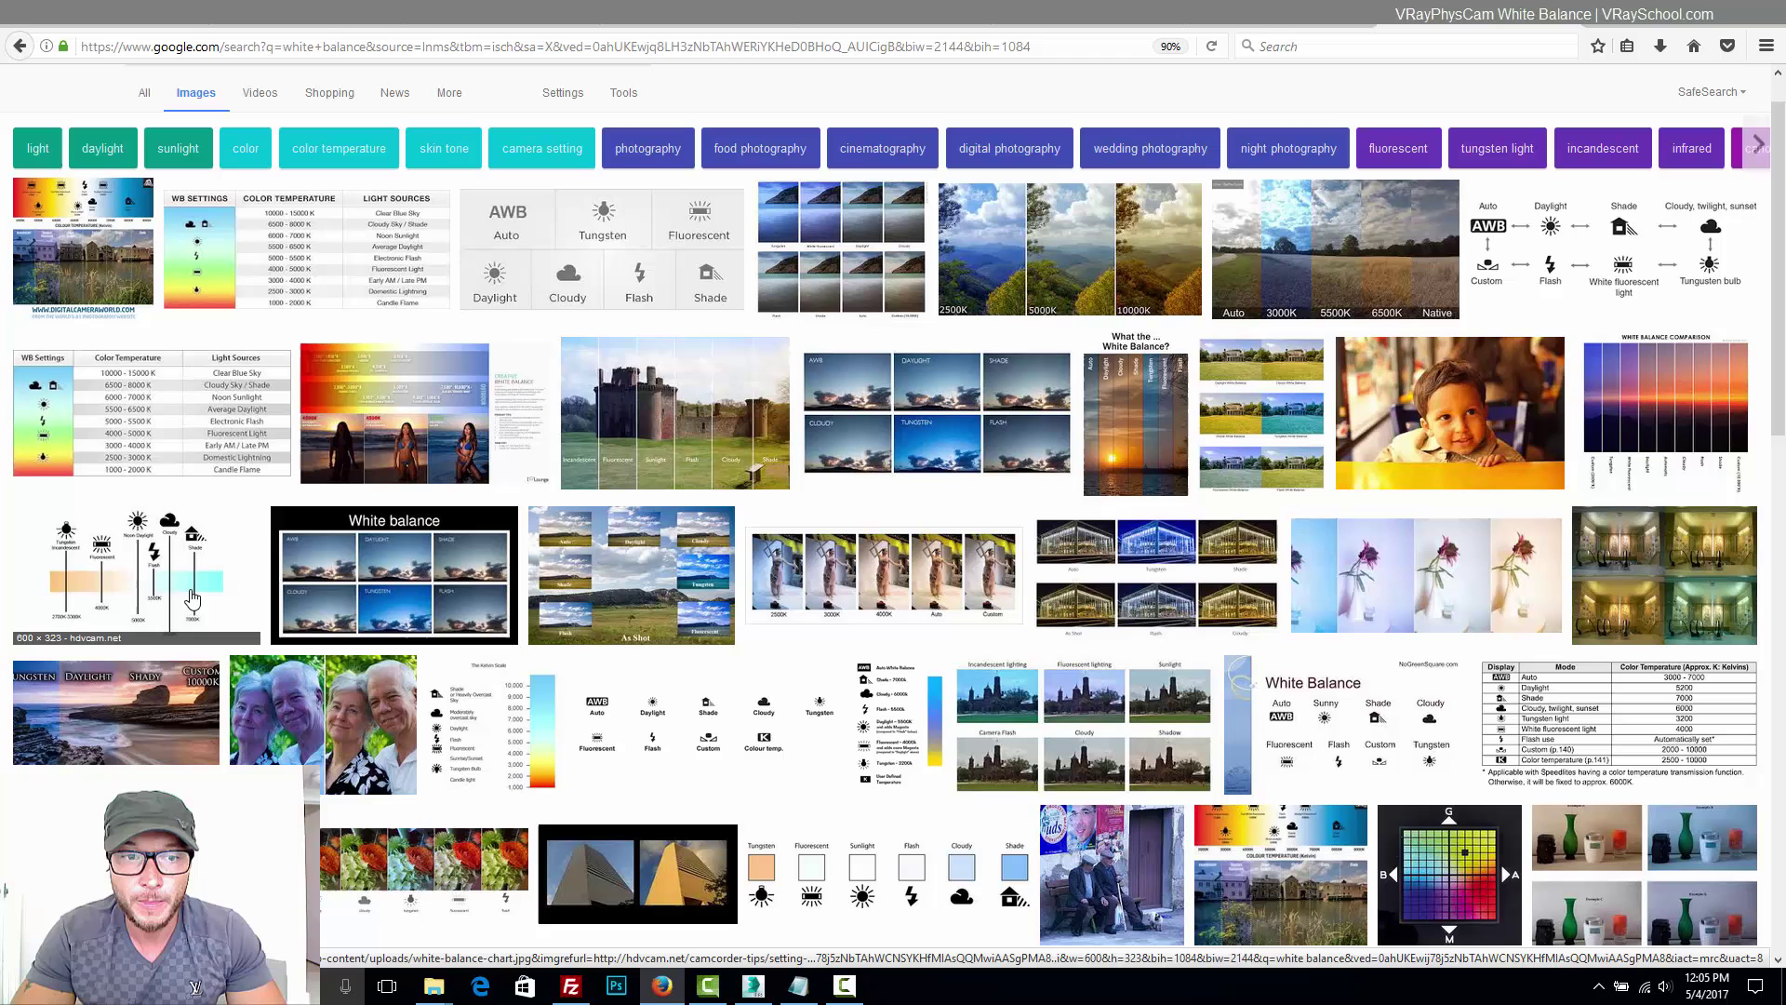
scroll(259, 541, "down", 3)
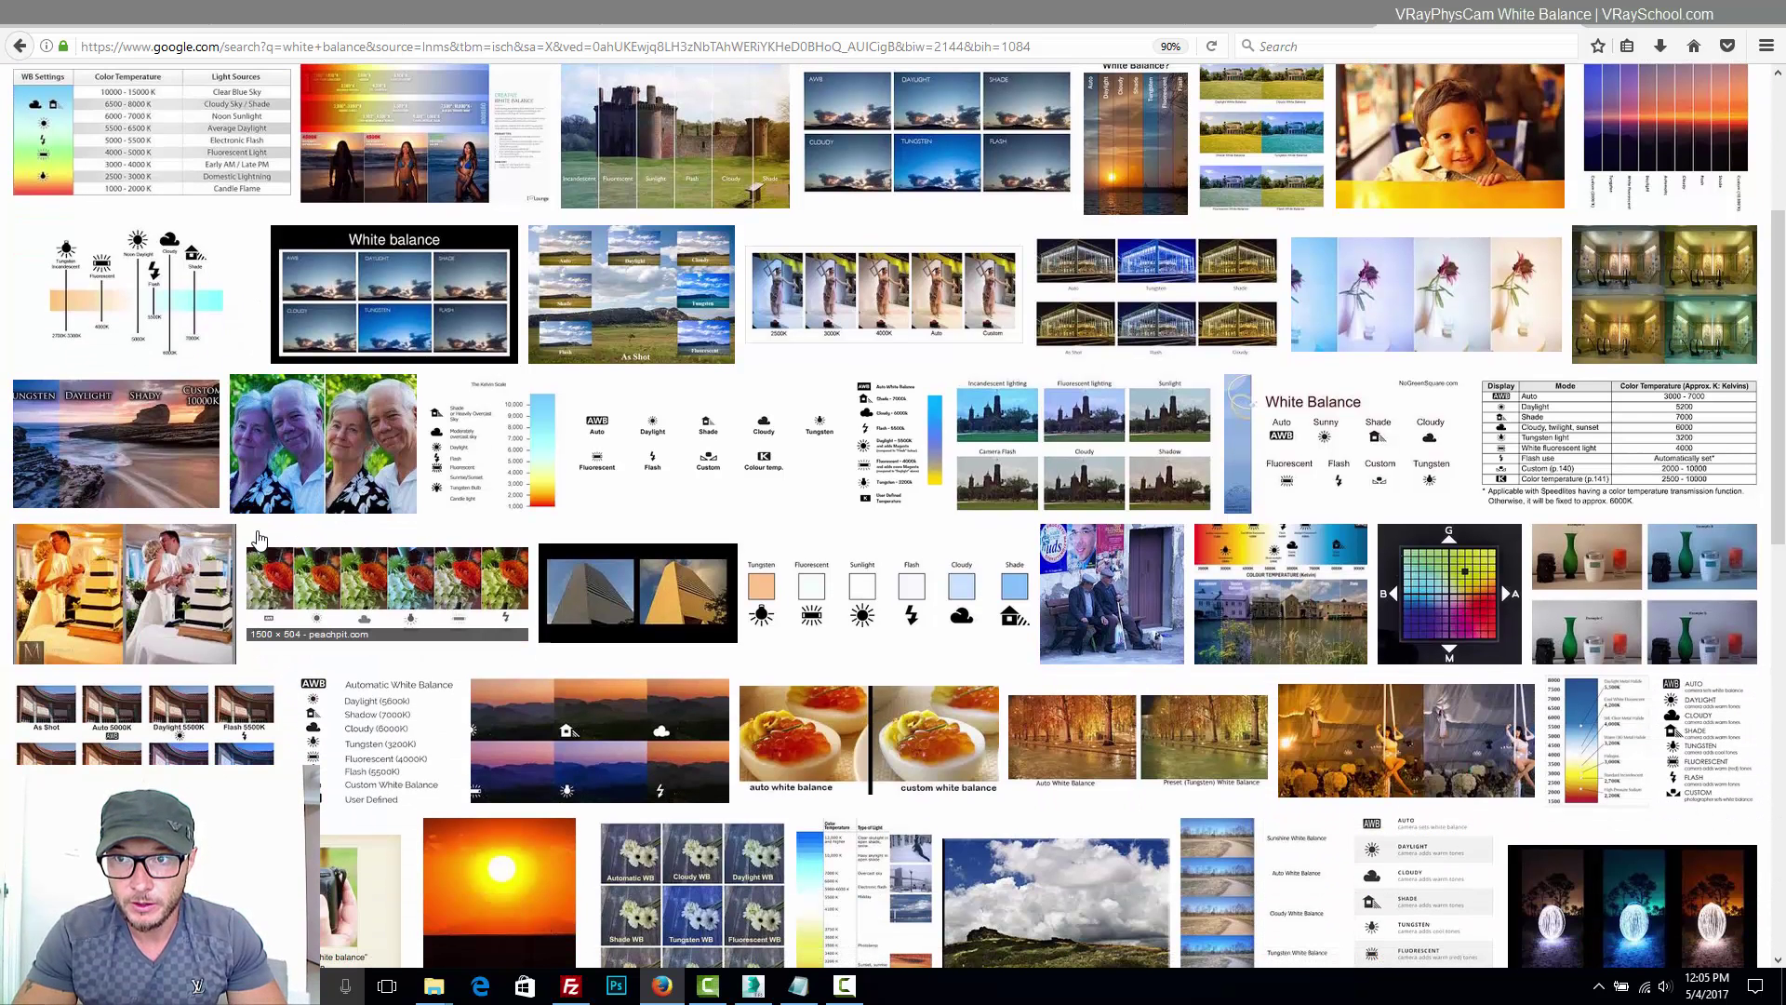
scroll(259, 539, "up", 1)
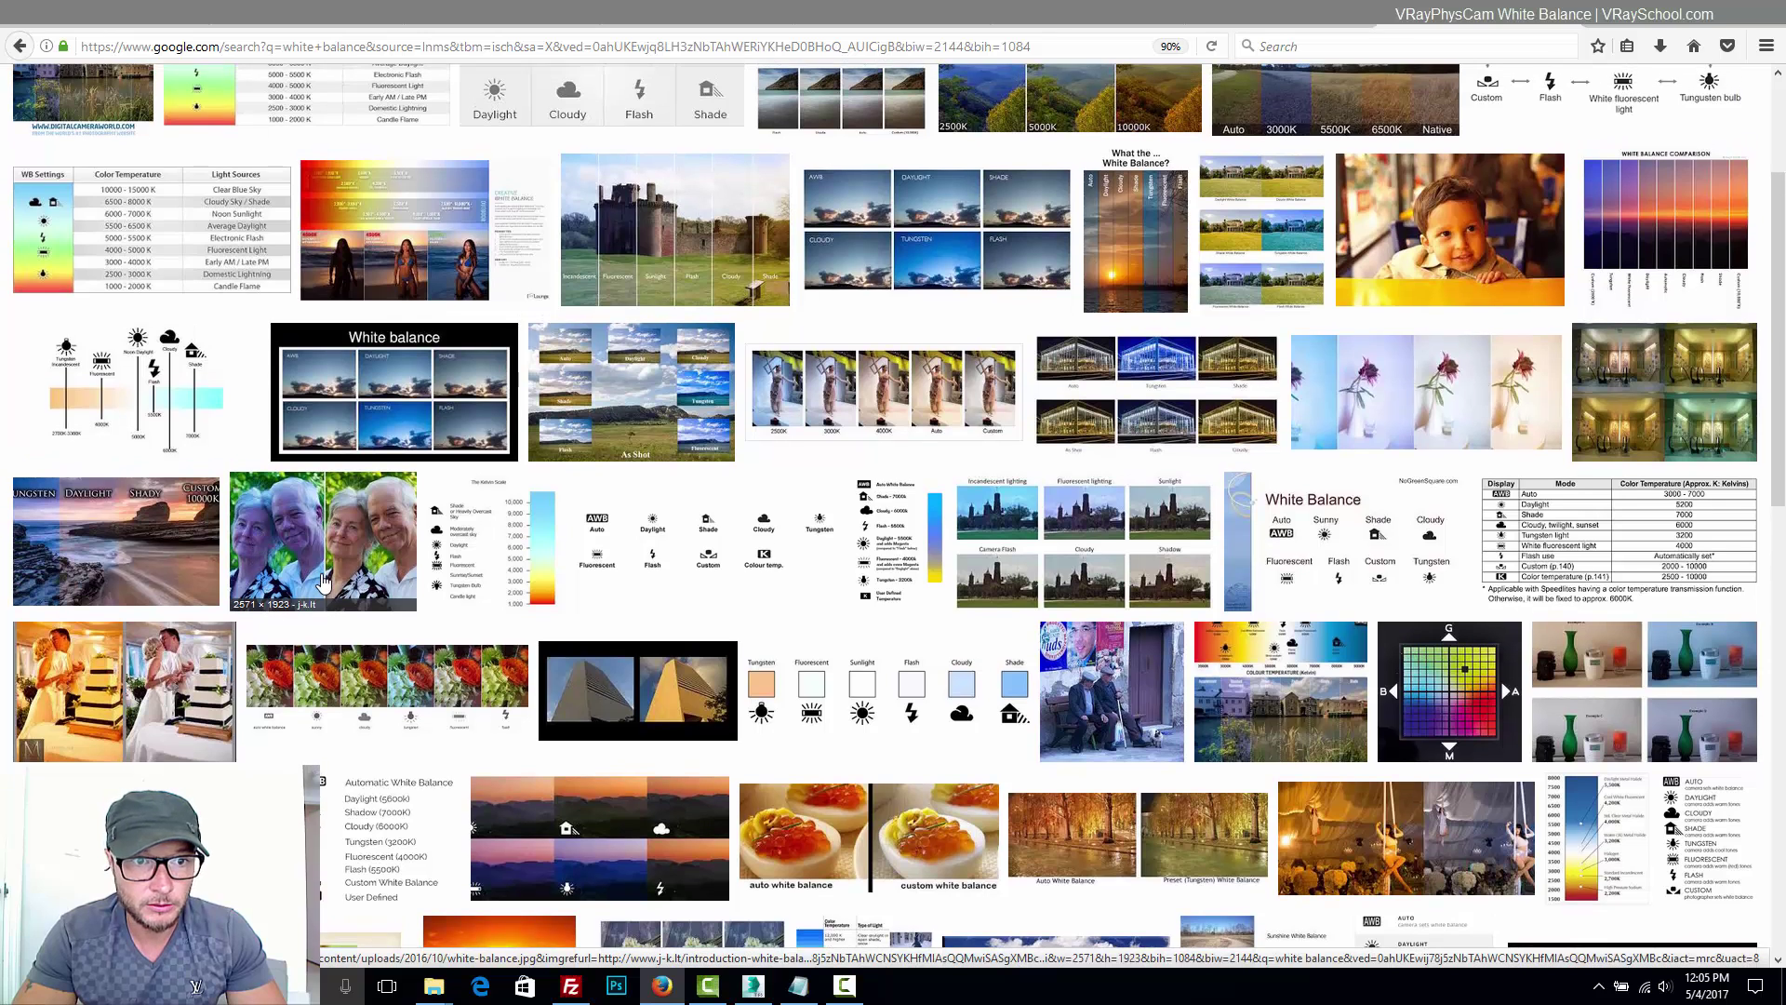
Preview the elderly couple white-balance comparison and two related before/after images.
left_click(322, 584)
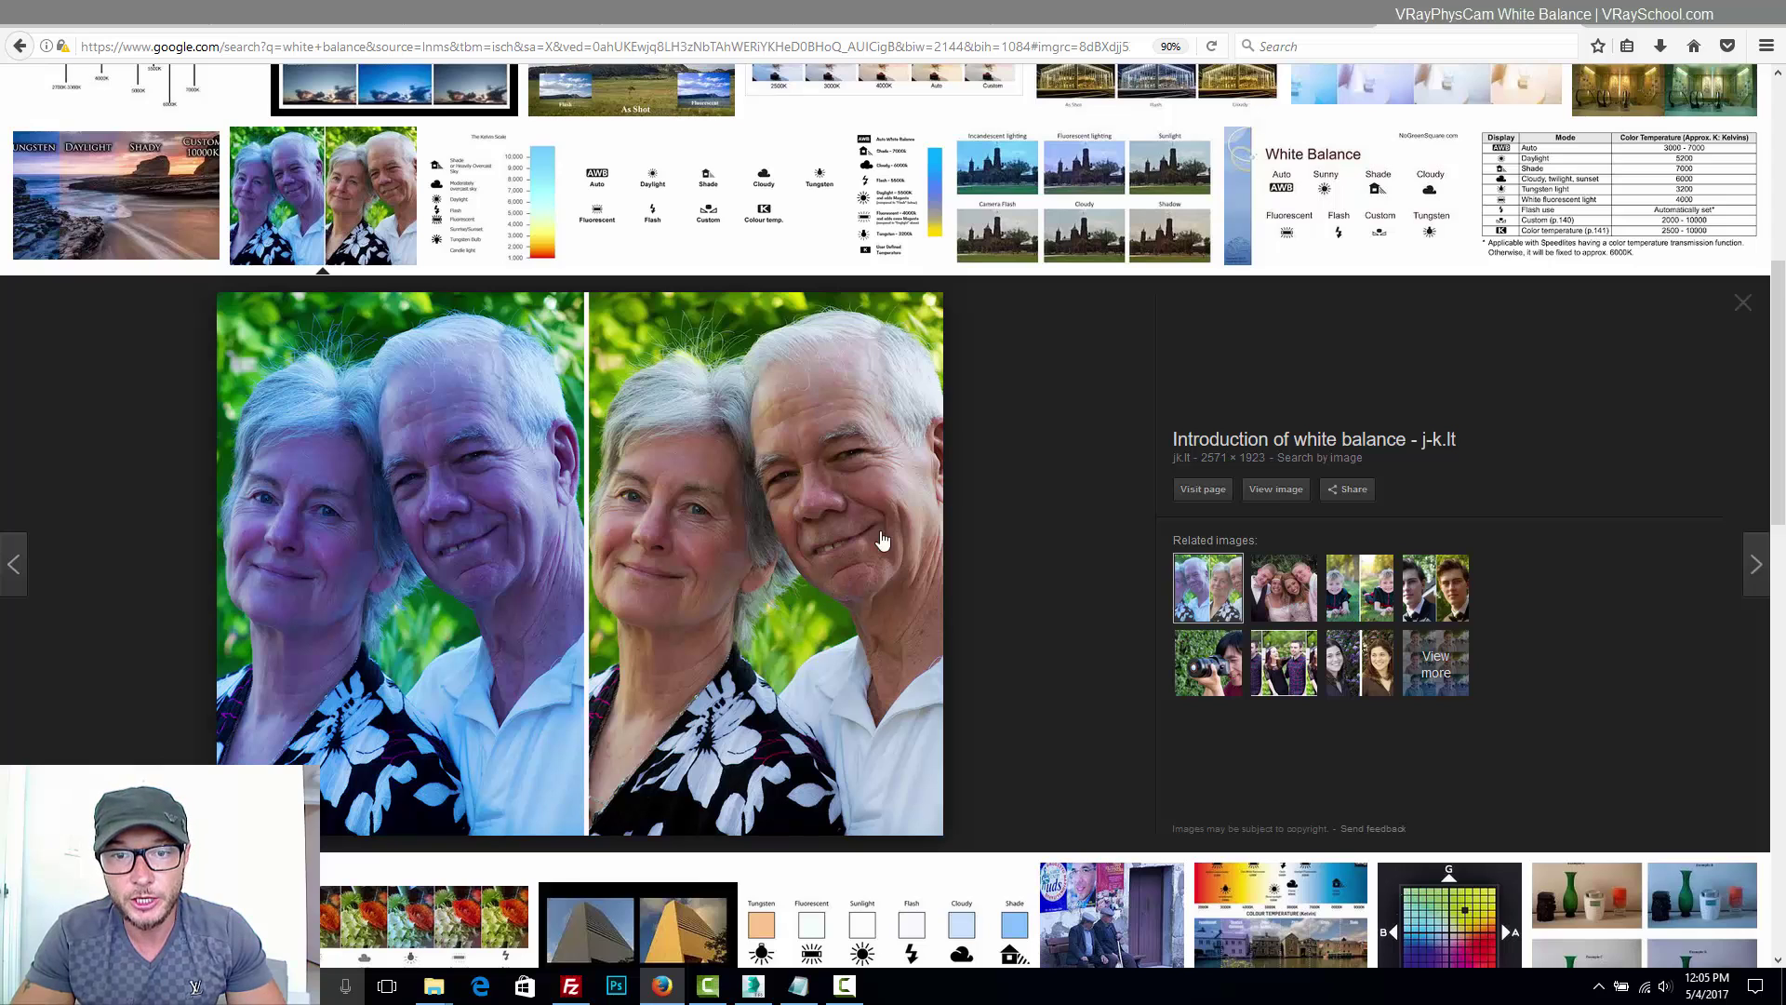
left_click(1284, 588)
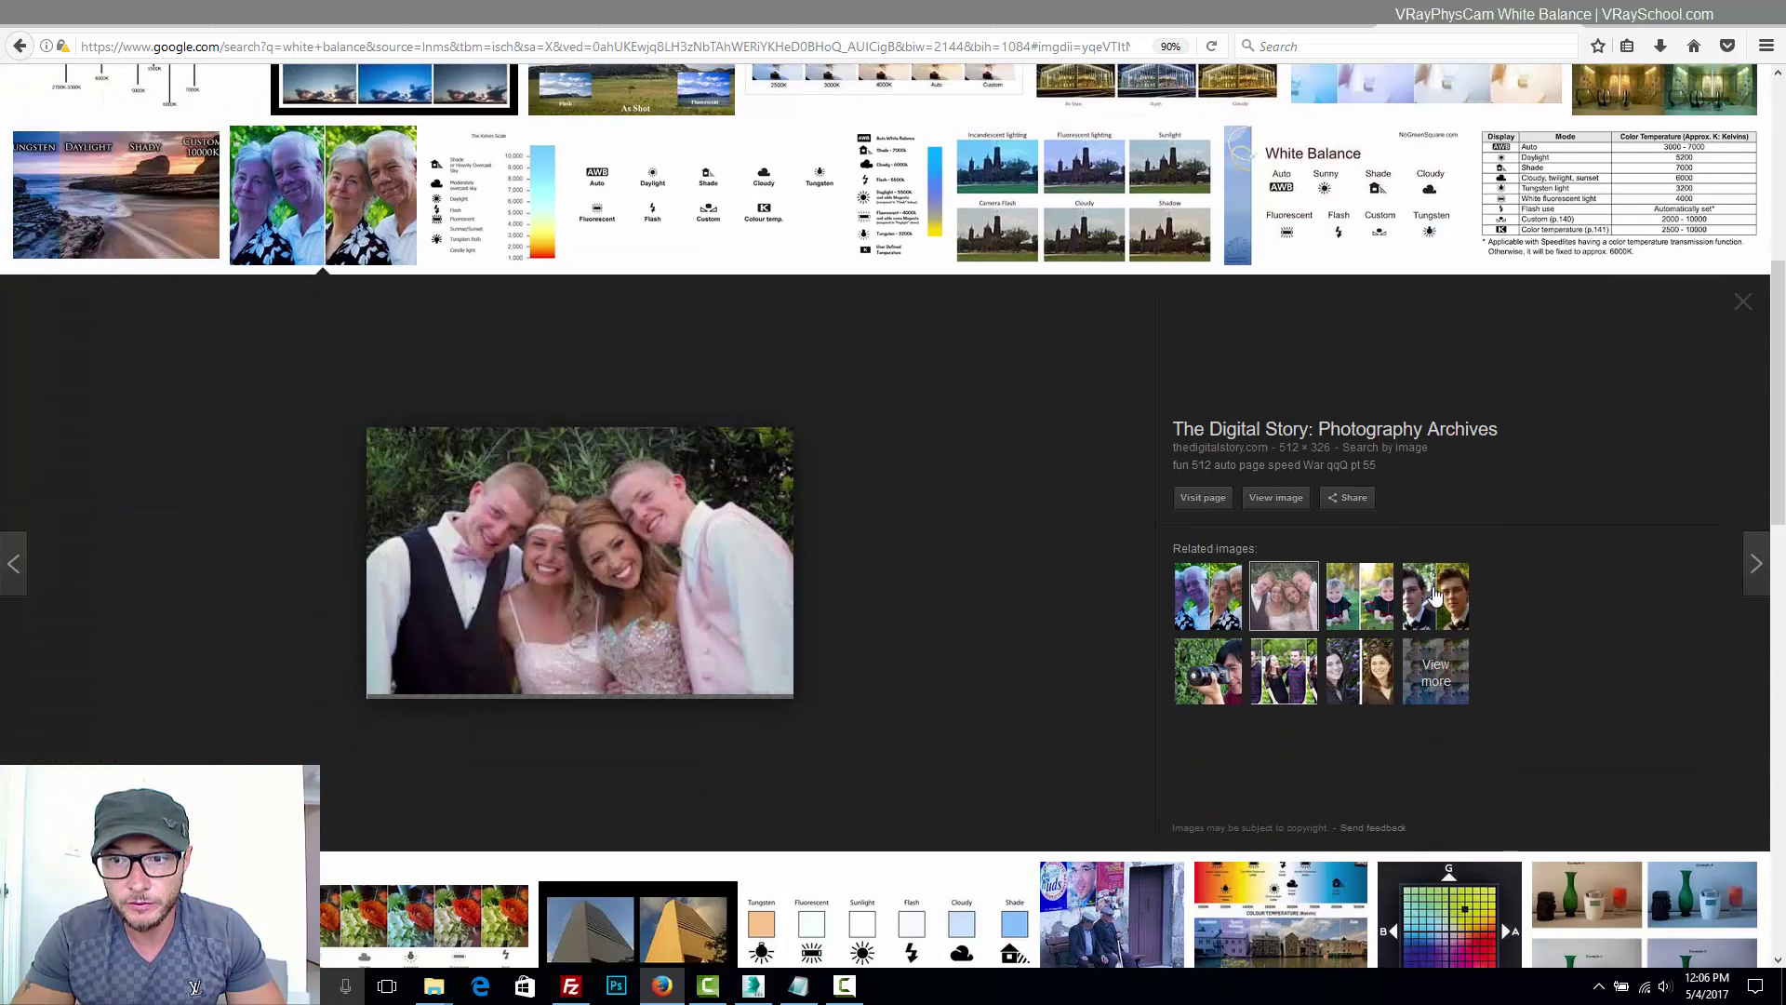
left_click(1433, 595)
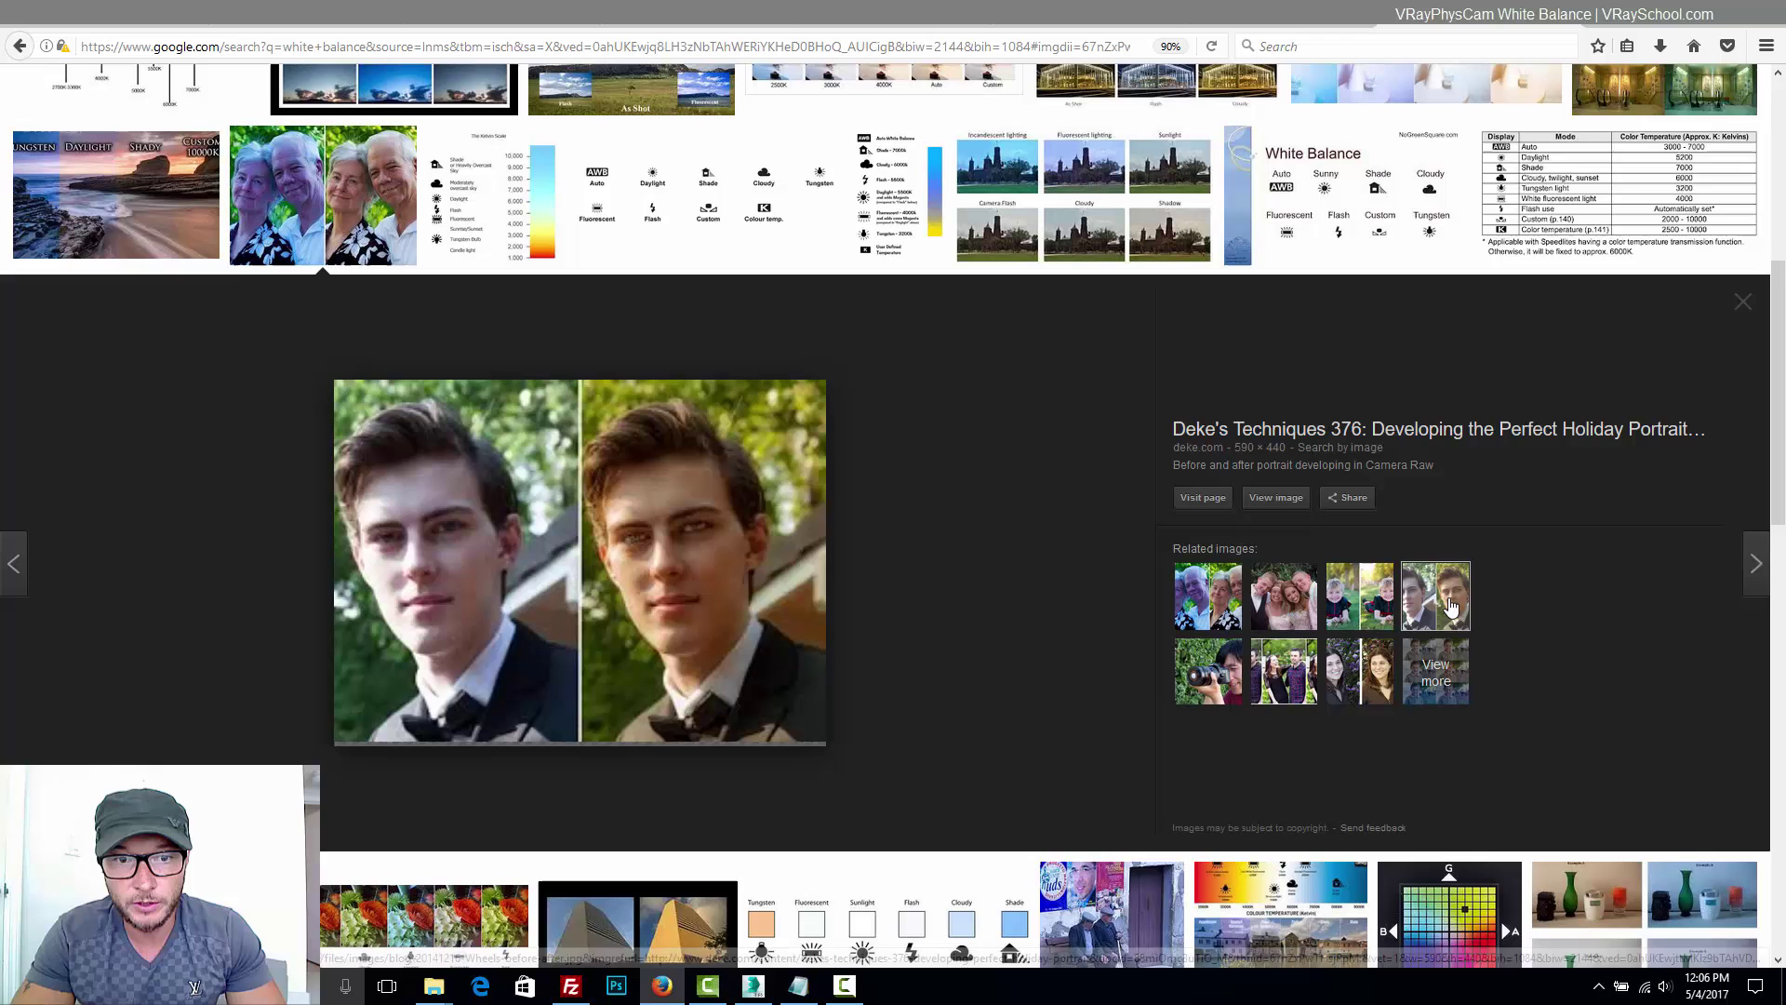
Scroll the preview, then return to the 3ds Max patio scene and pick the Sphere tool.
scroll(974, 536, "up", 1)
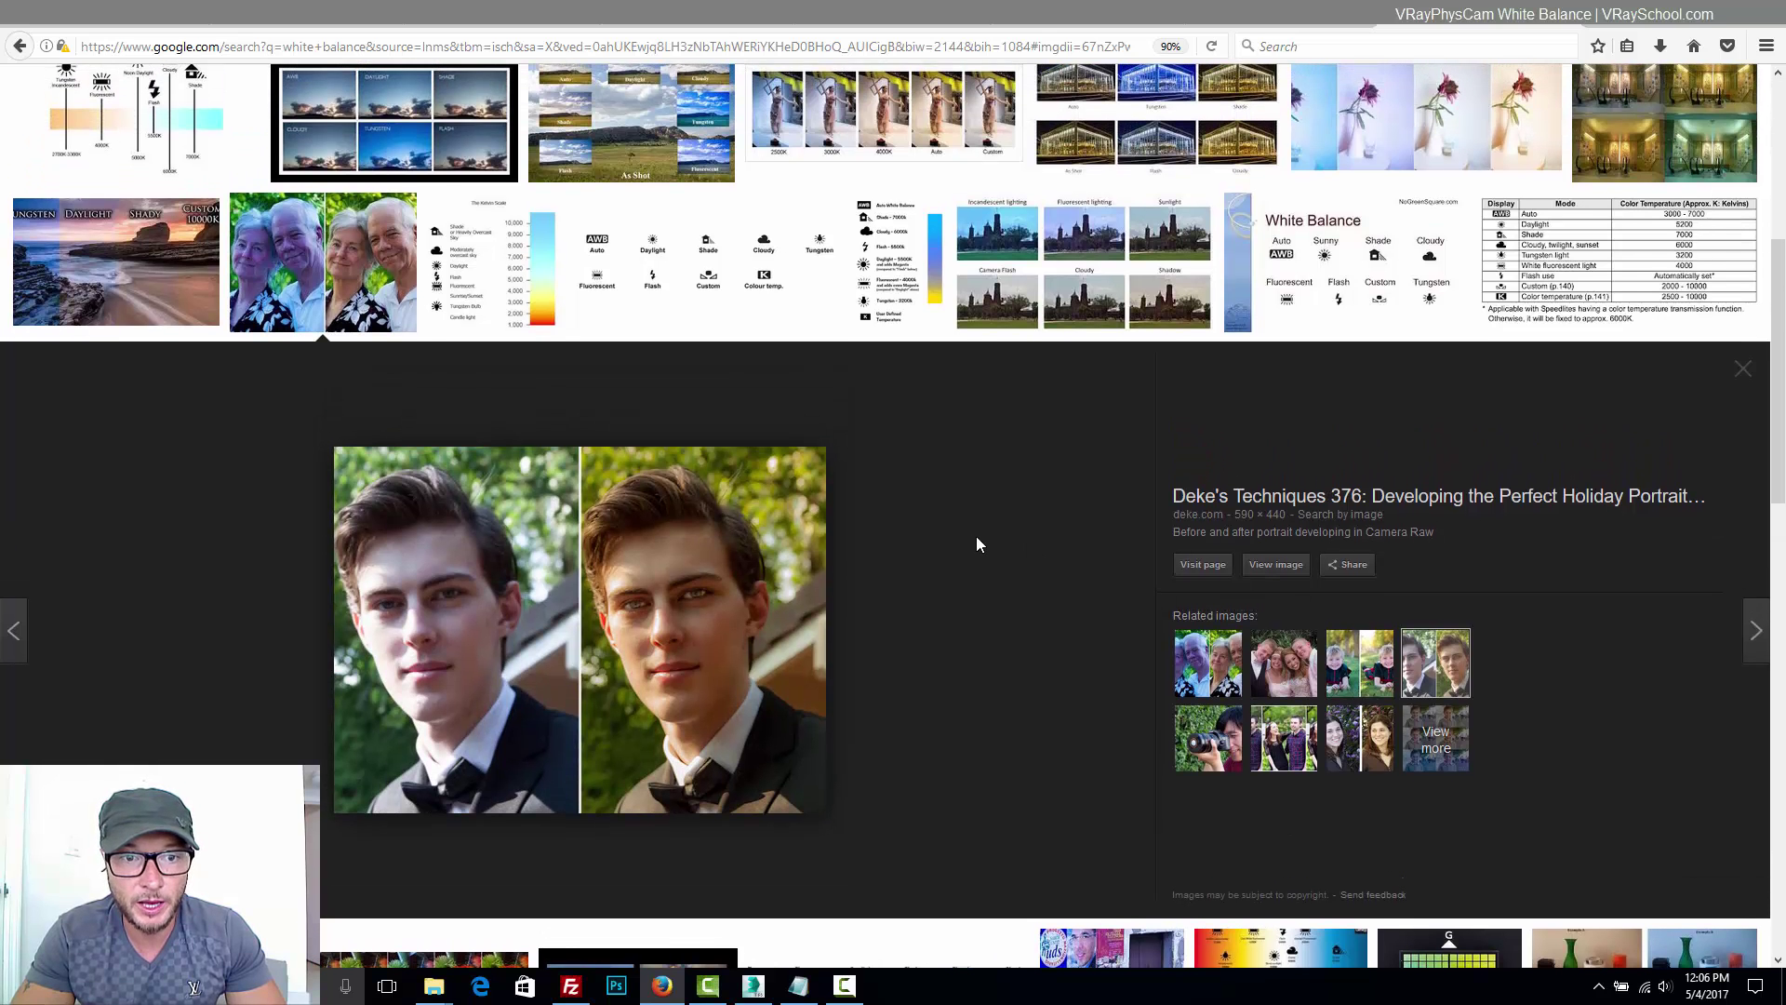
scroll(975, 536, "down", 2)
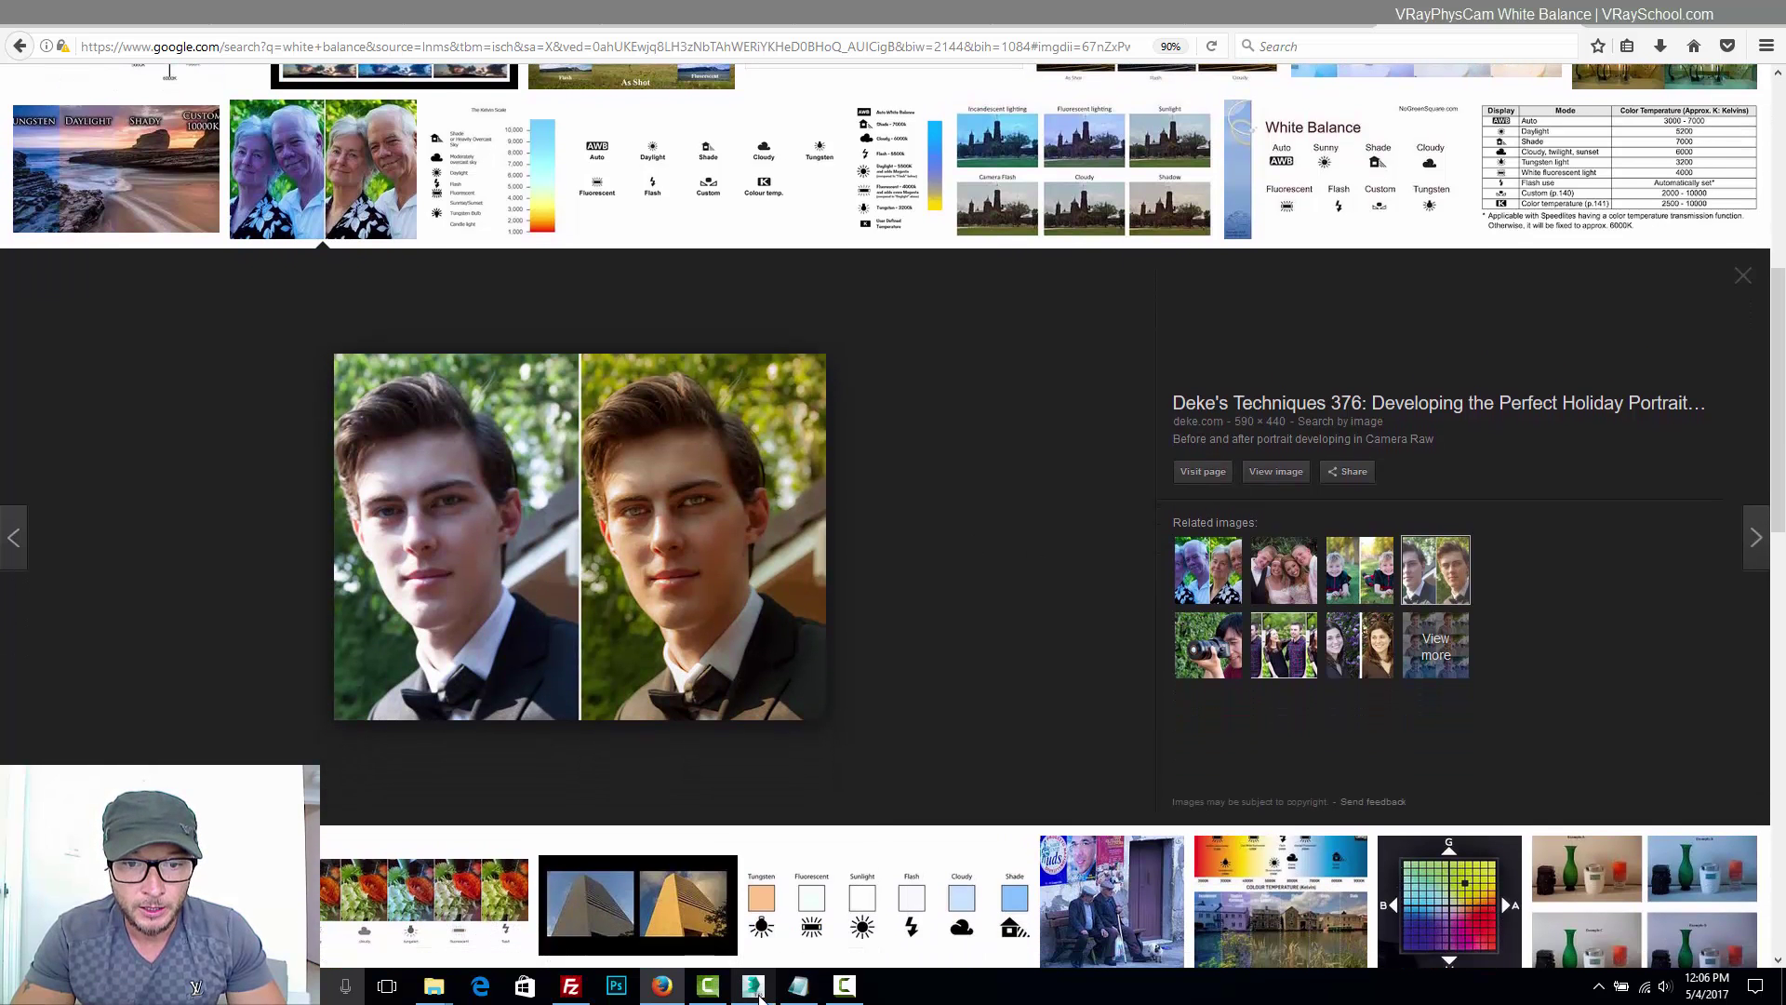
left_click(797, 987)
left_click(1663, 270)
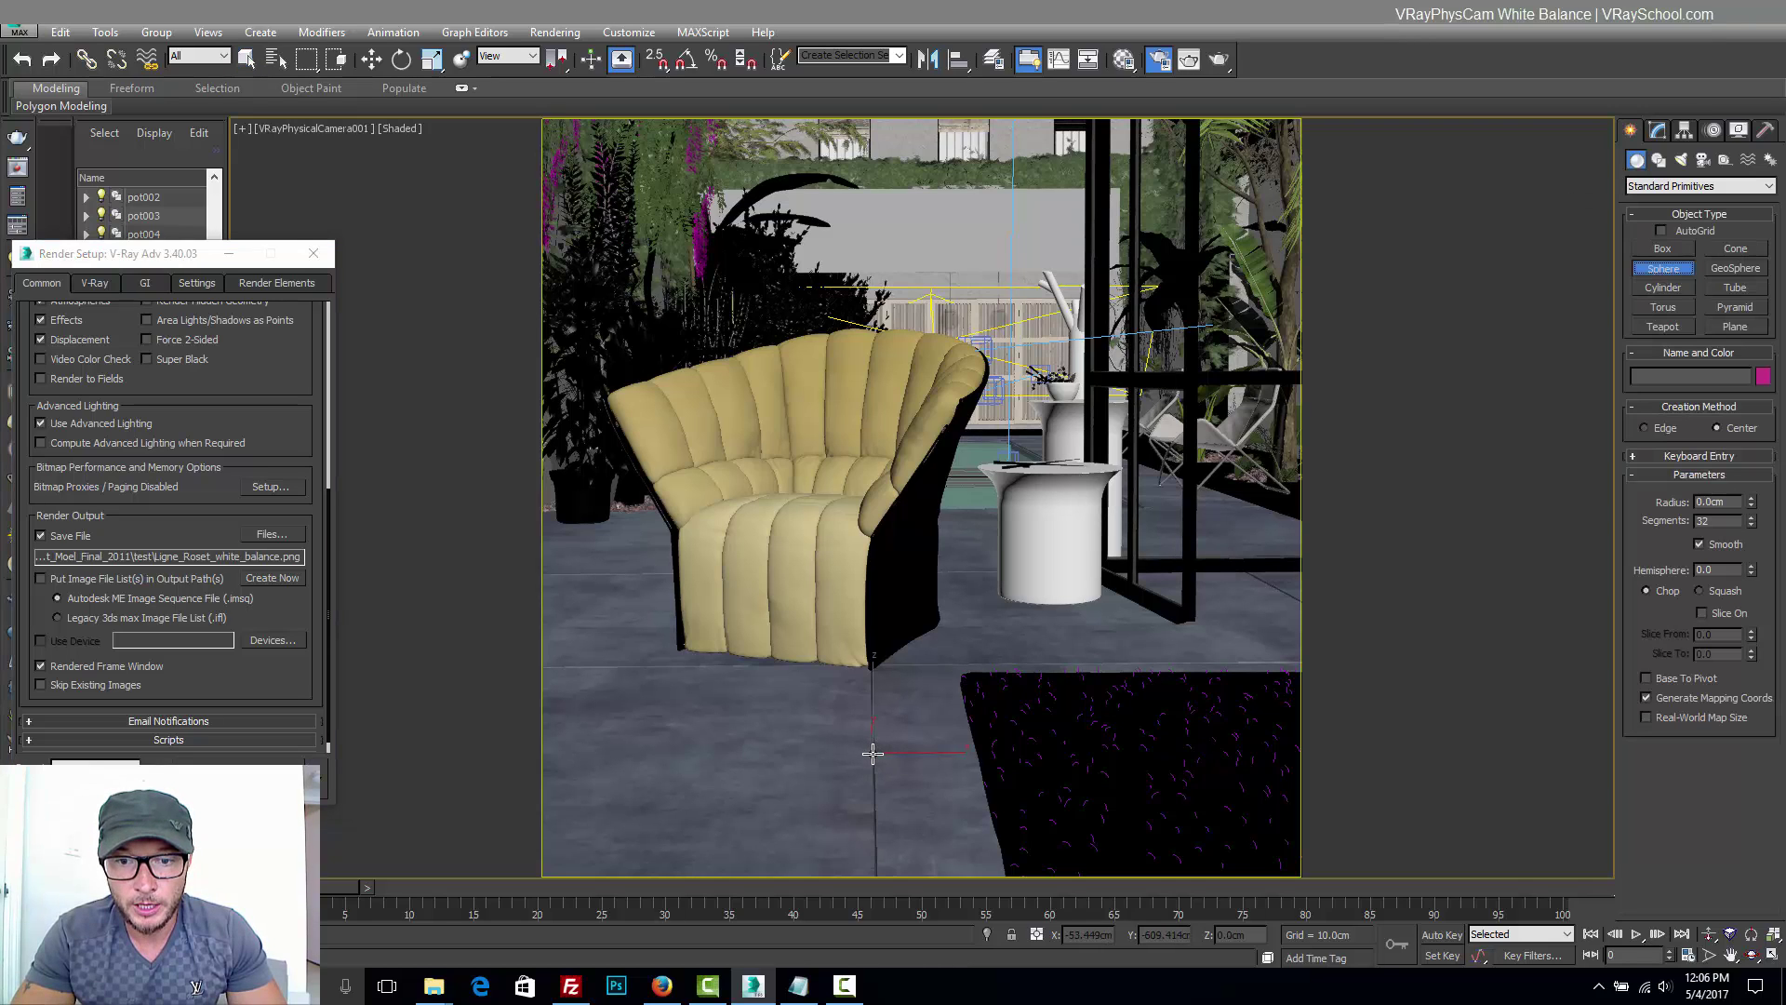
Create a sphere on the floor and raise it onto the yellow armchair's seat.
left_click_drag(872, 752, 937, 761)
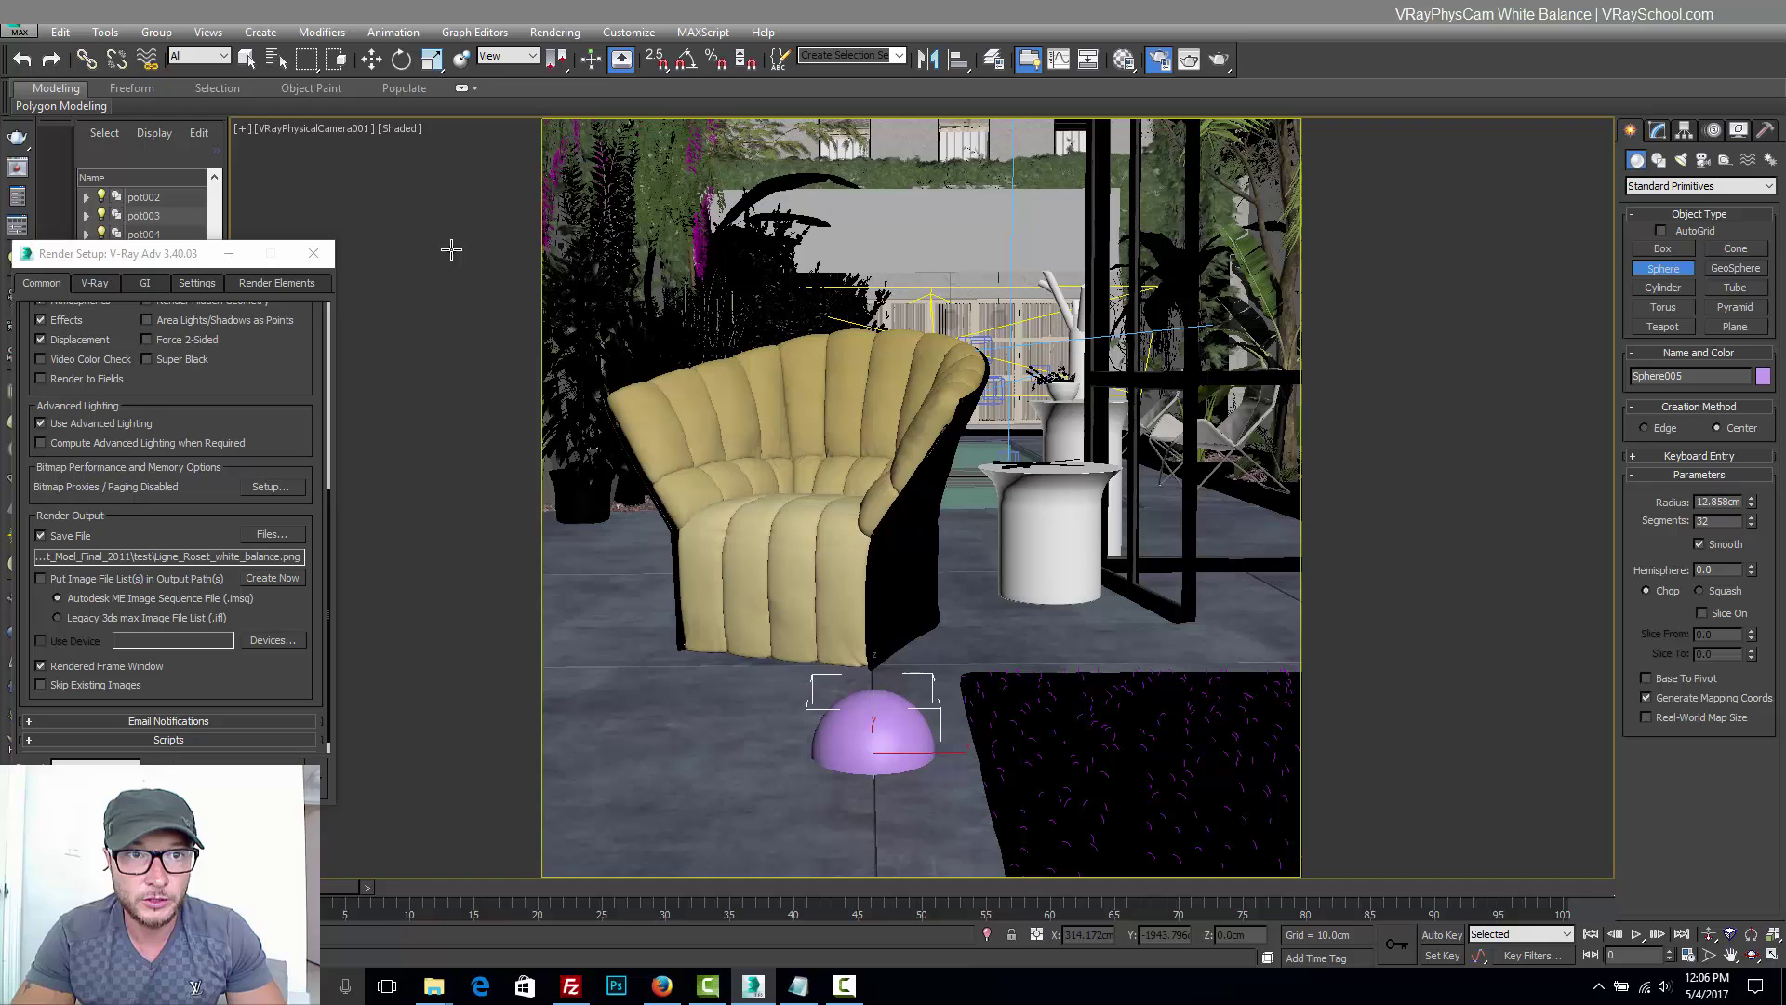
key("w")
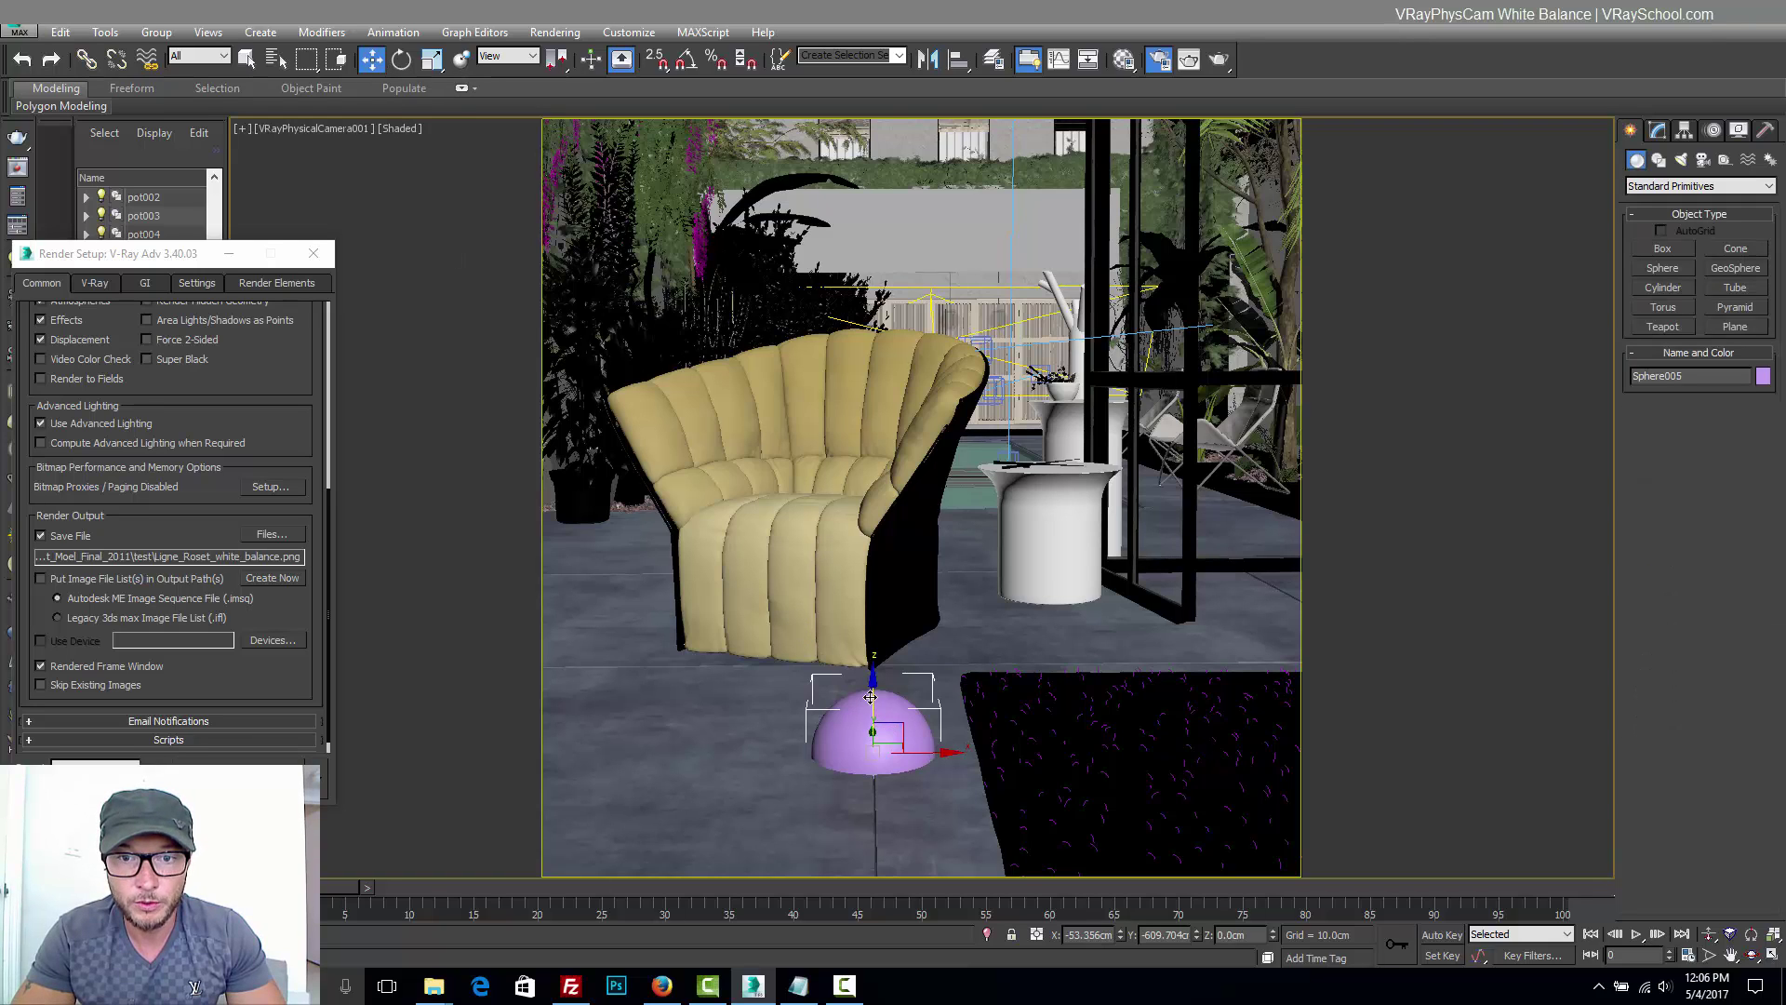
left_click_drag(875, 695, 882, 366)
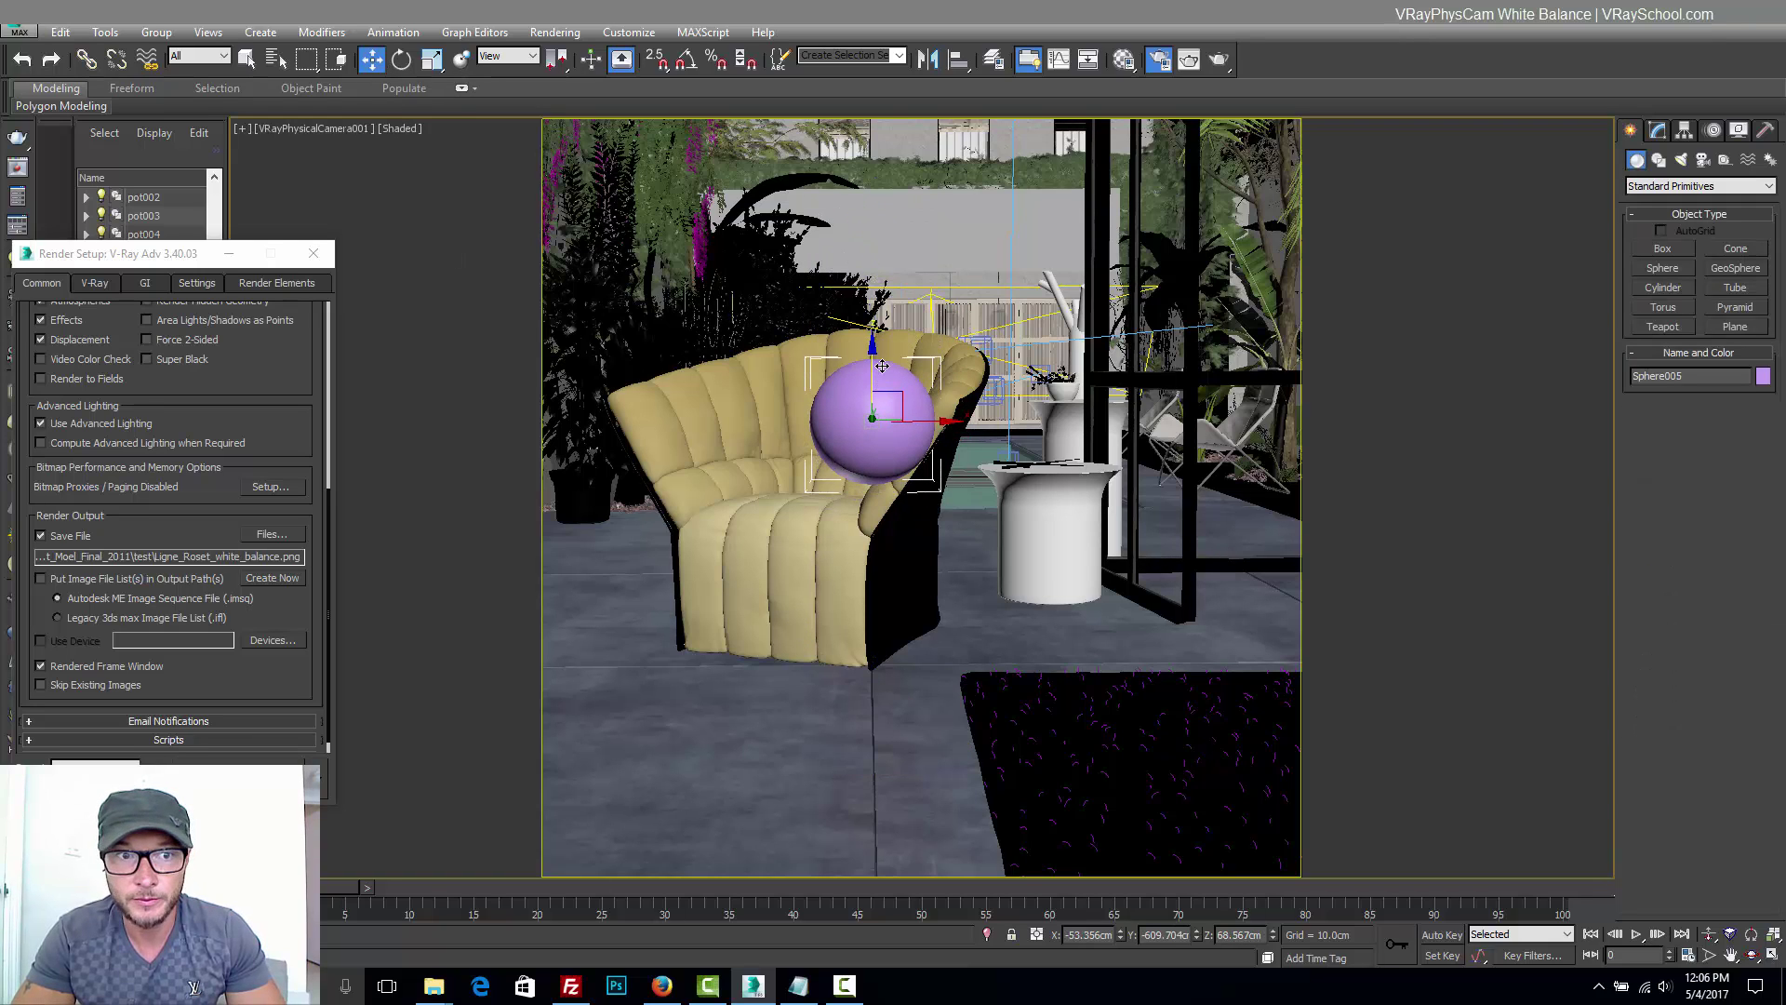
Assign the gray material to the sphere from the Material Editor.
left_click(1122, 58)
left_click(426, 170)
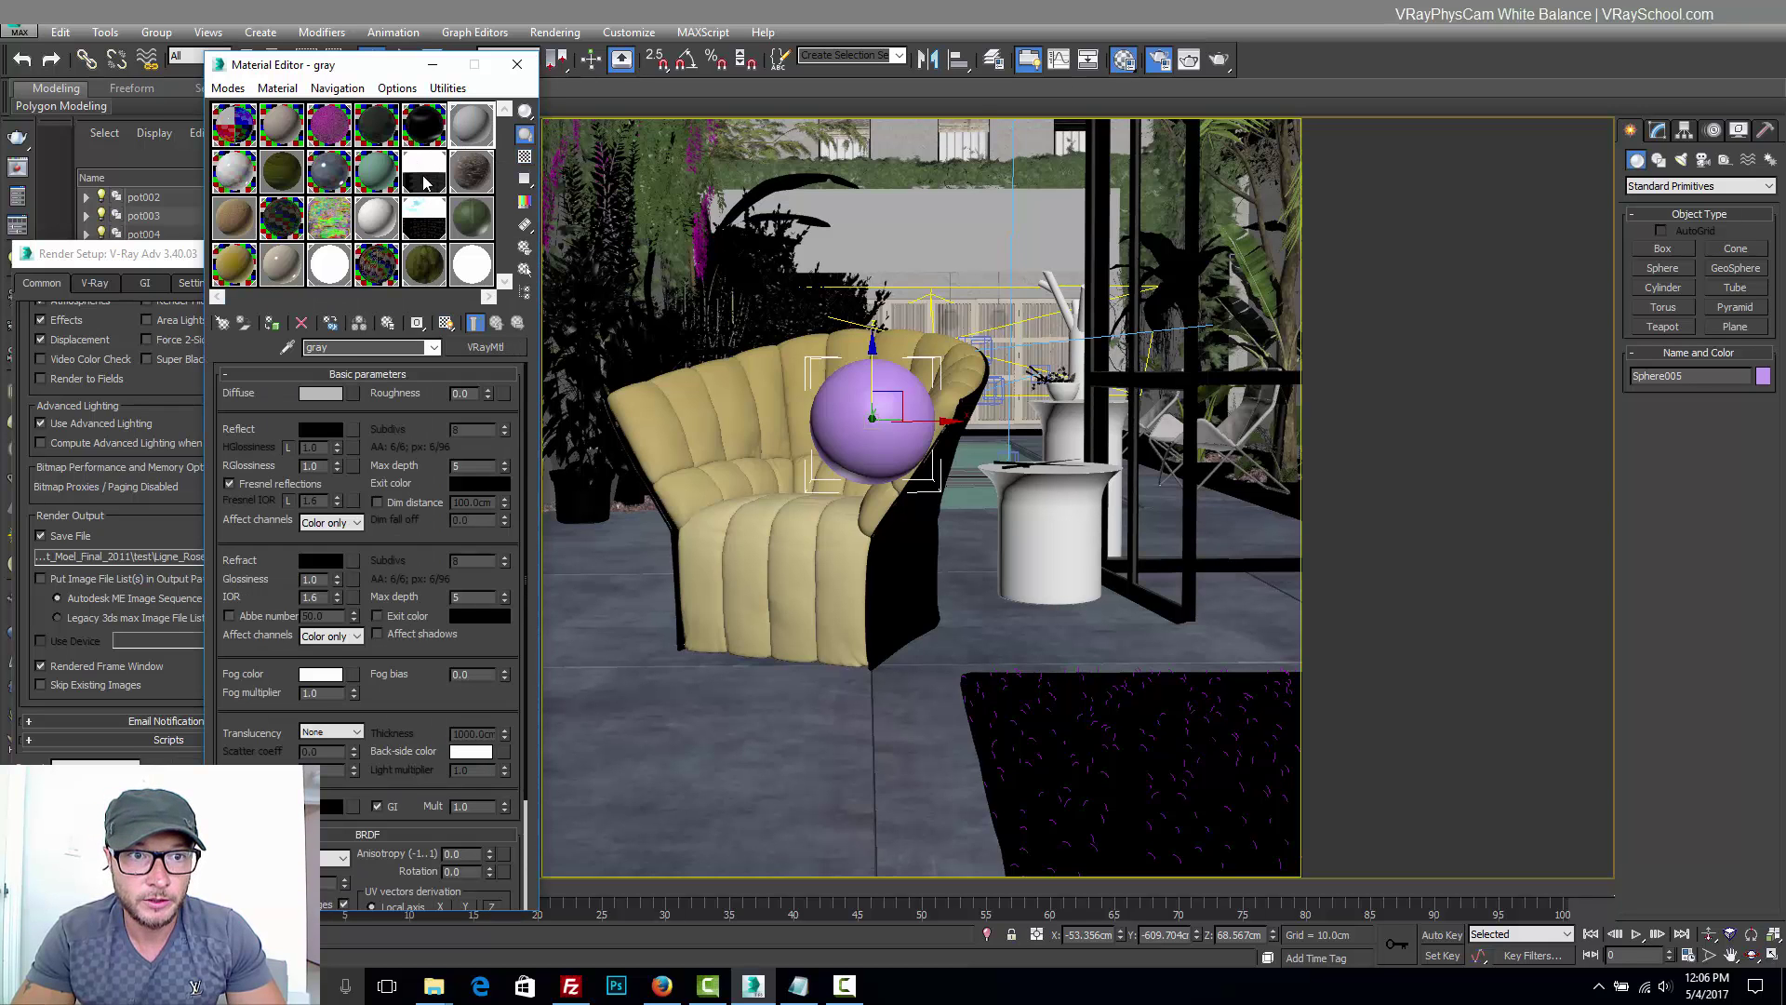
left_click(283, 323)
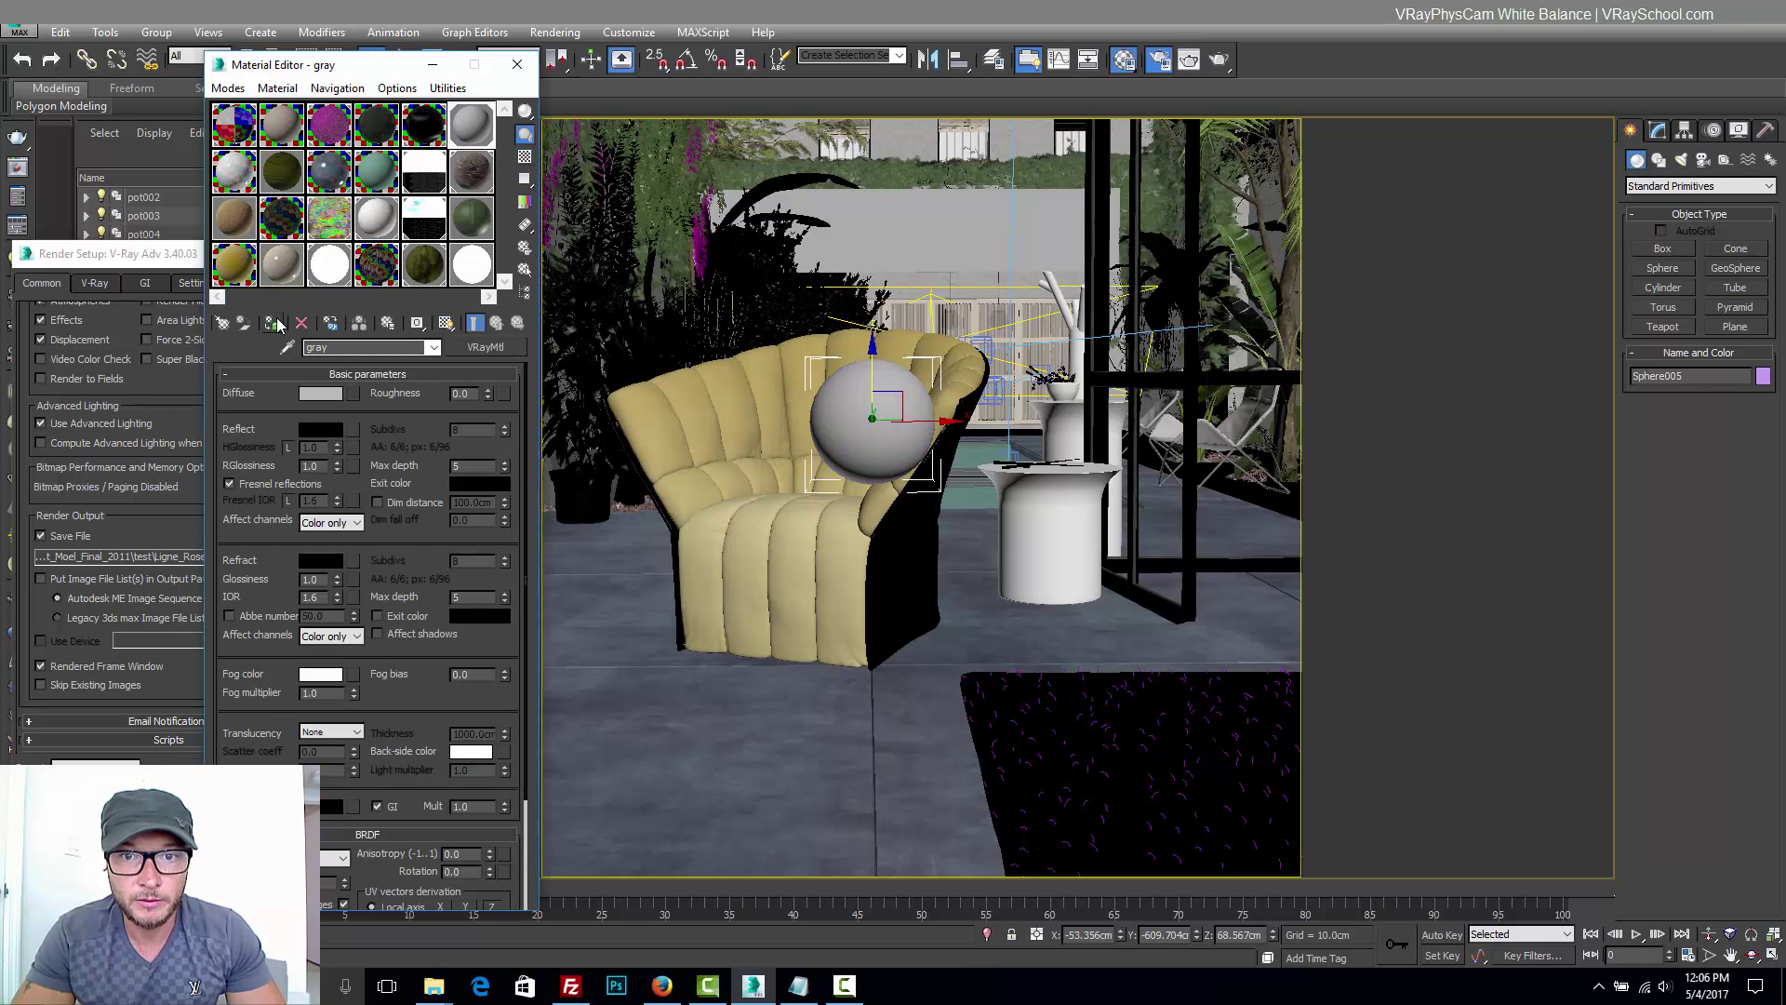
left_click(432, 65)
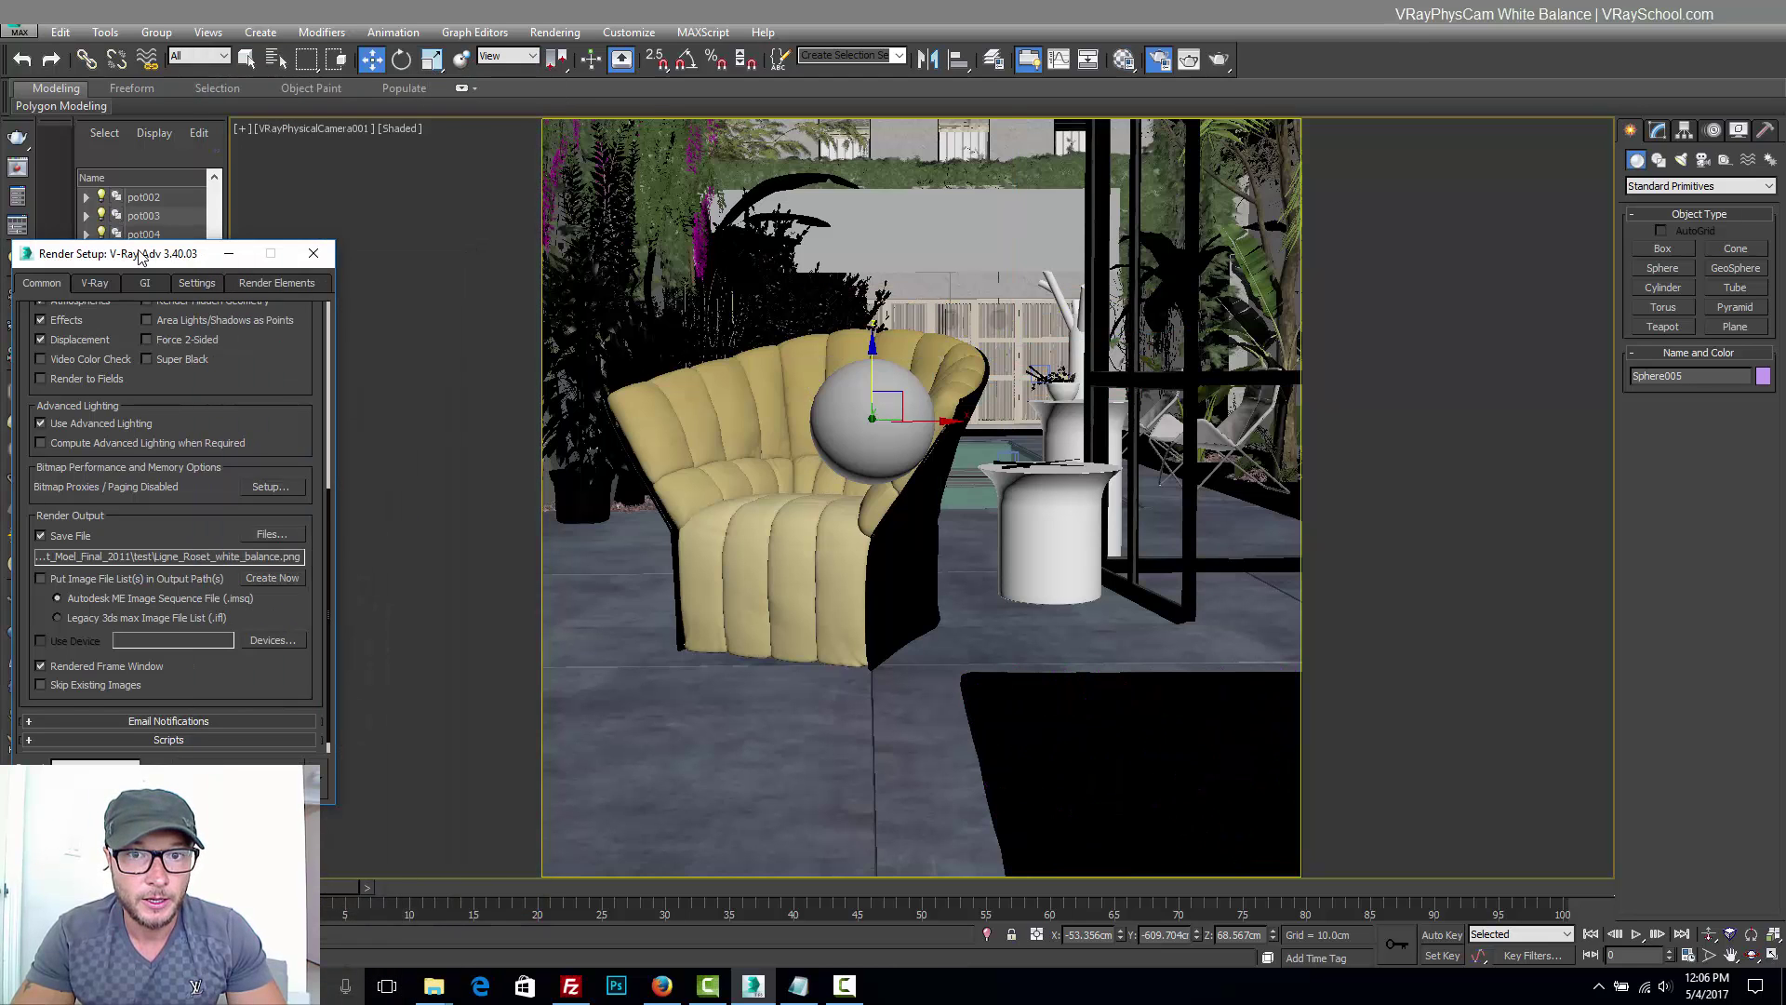
Select the viewport's camera from the view label menu.
left_click_drag(132, 256, 445, 76)
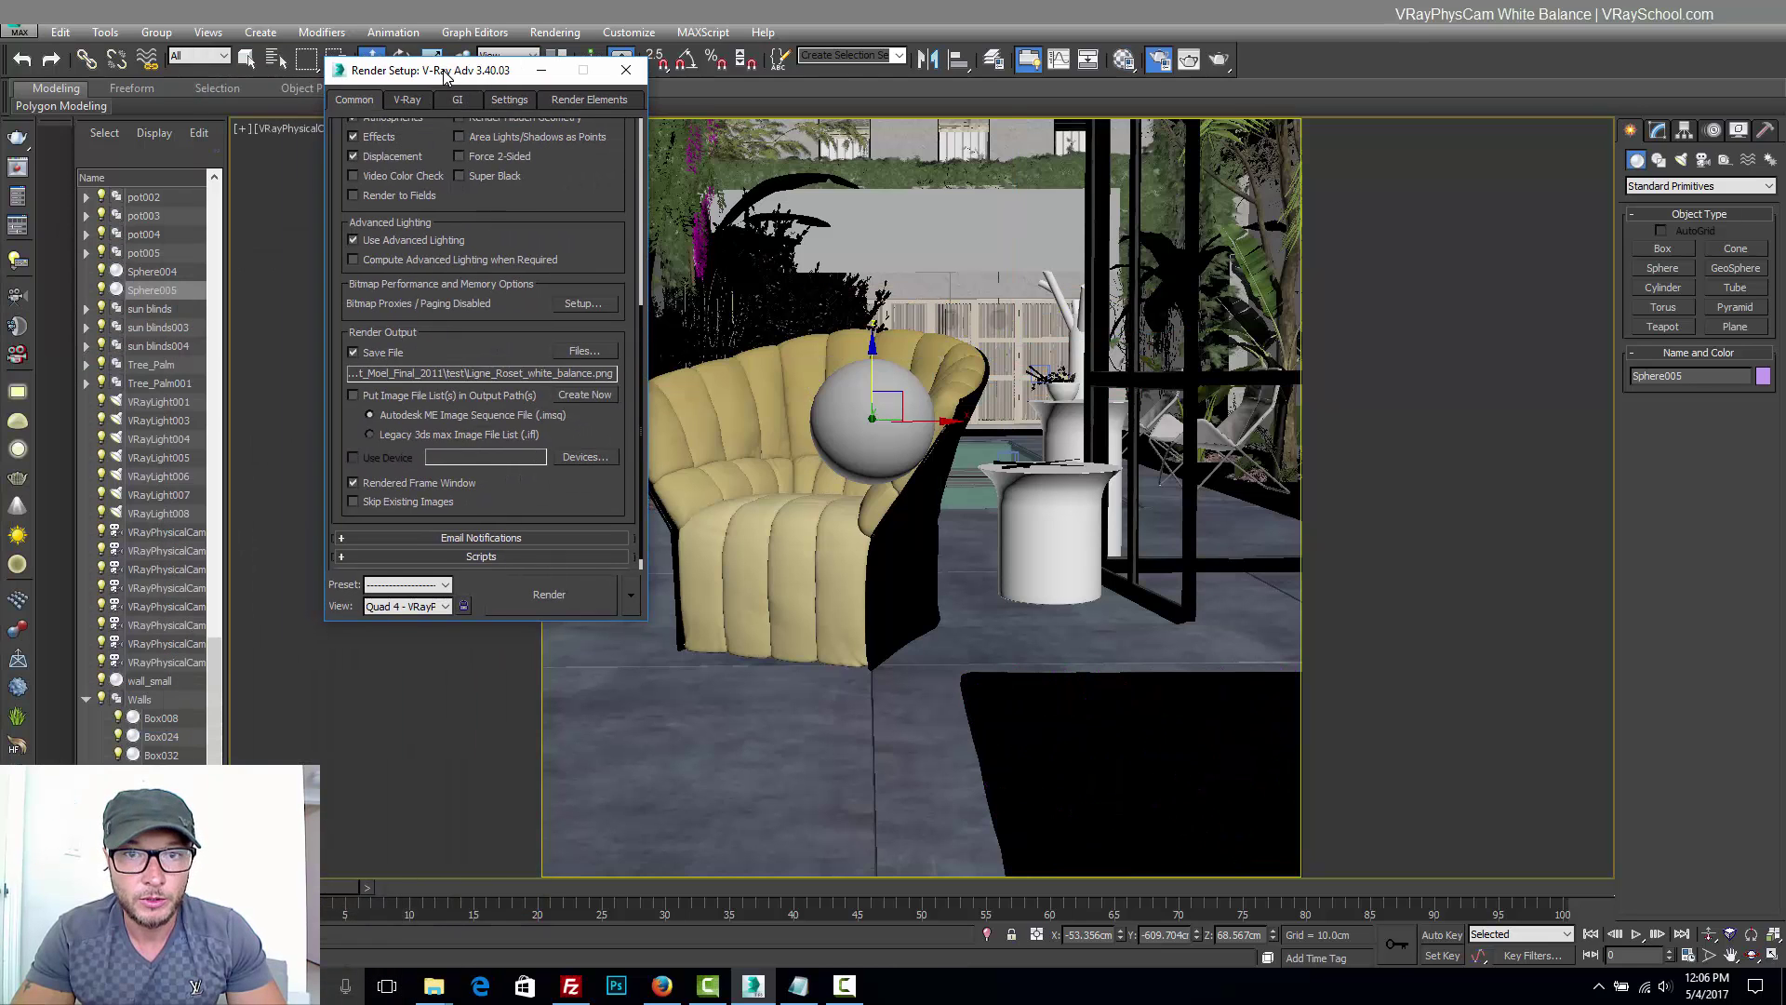
left_click(283, 128)
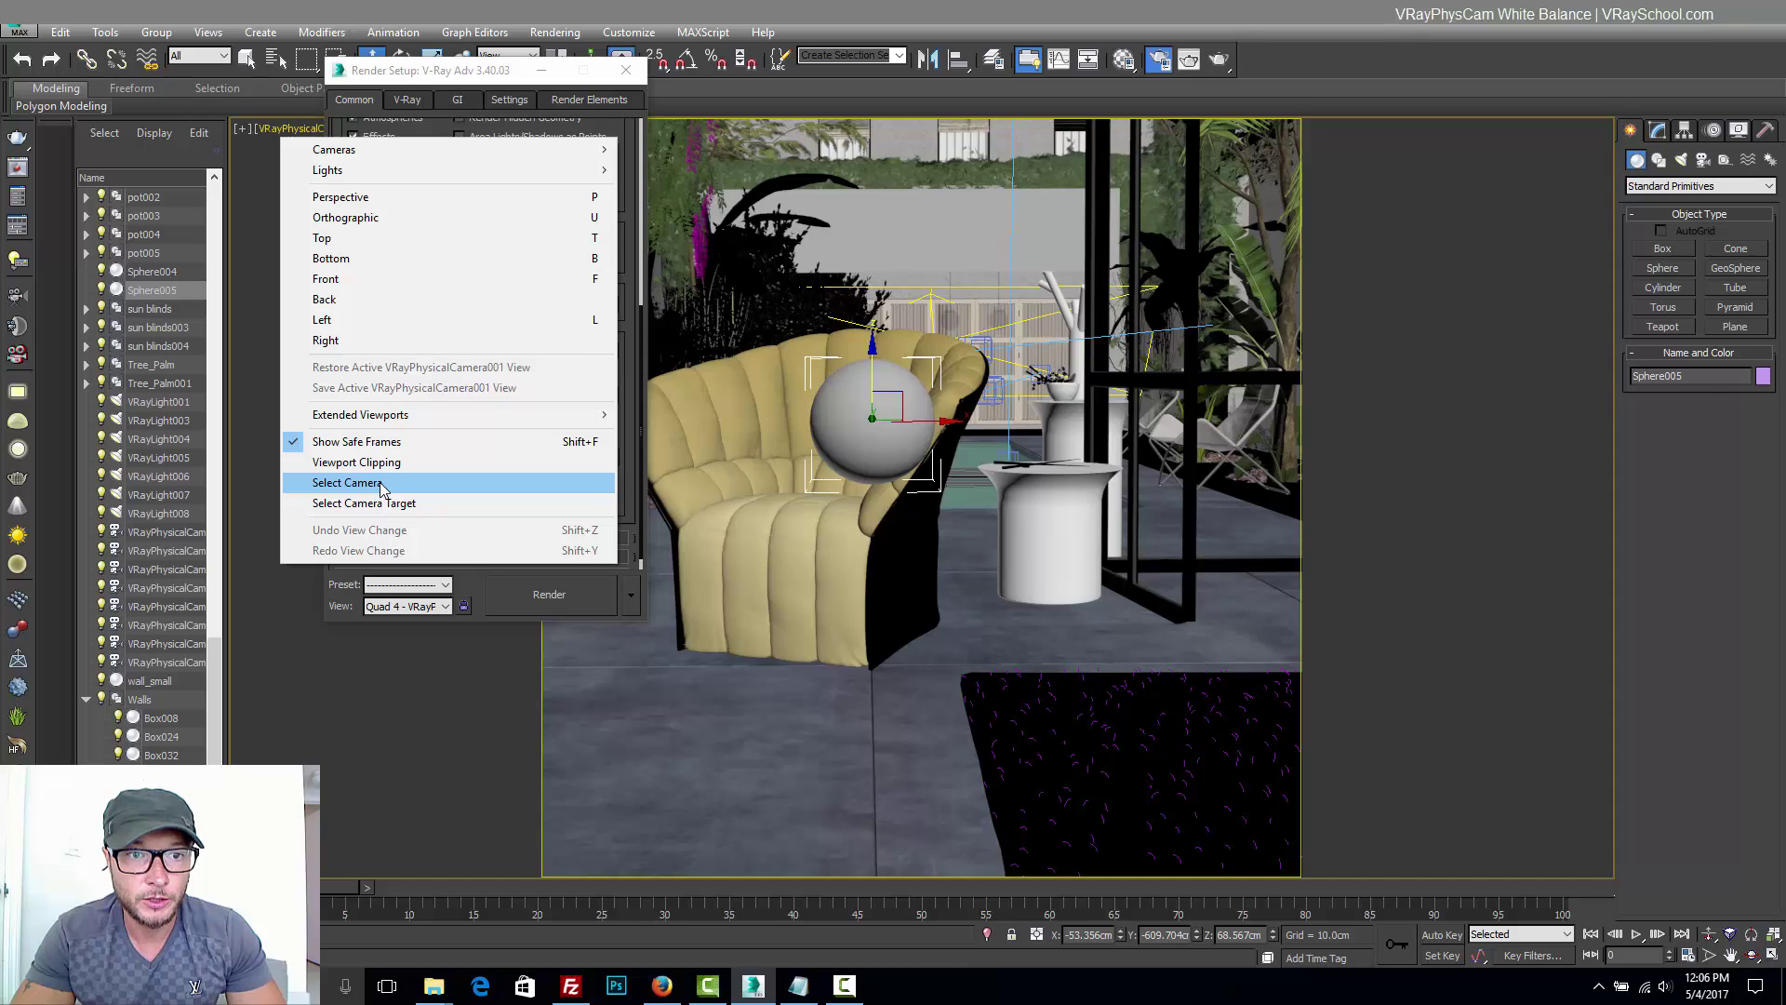
left_click(383, 484)
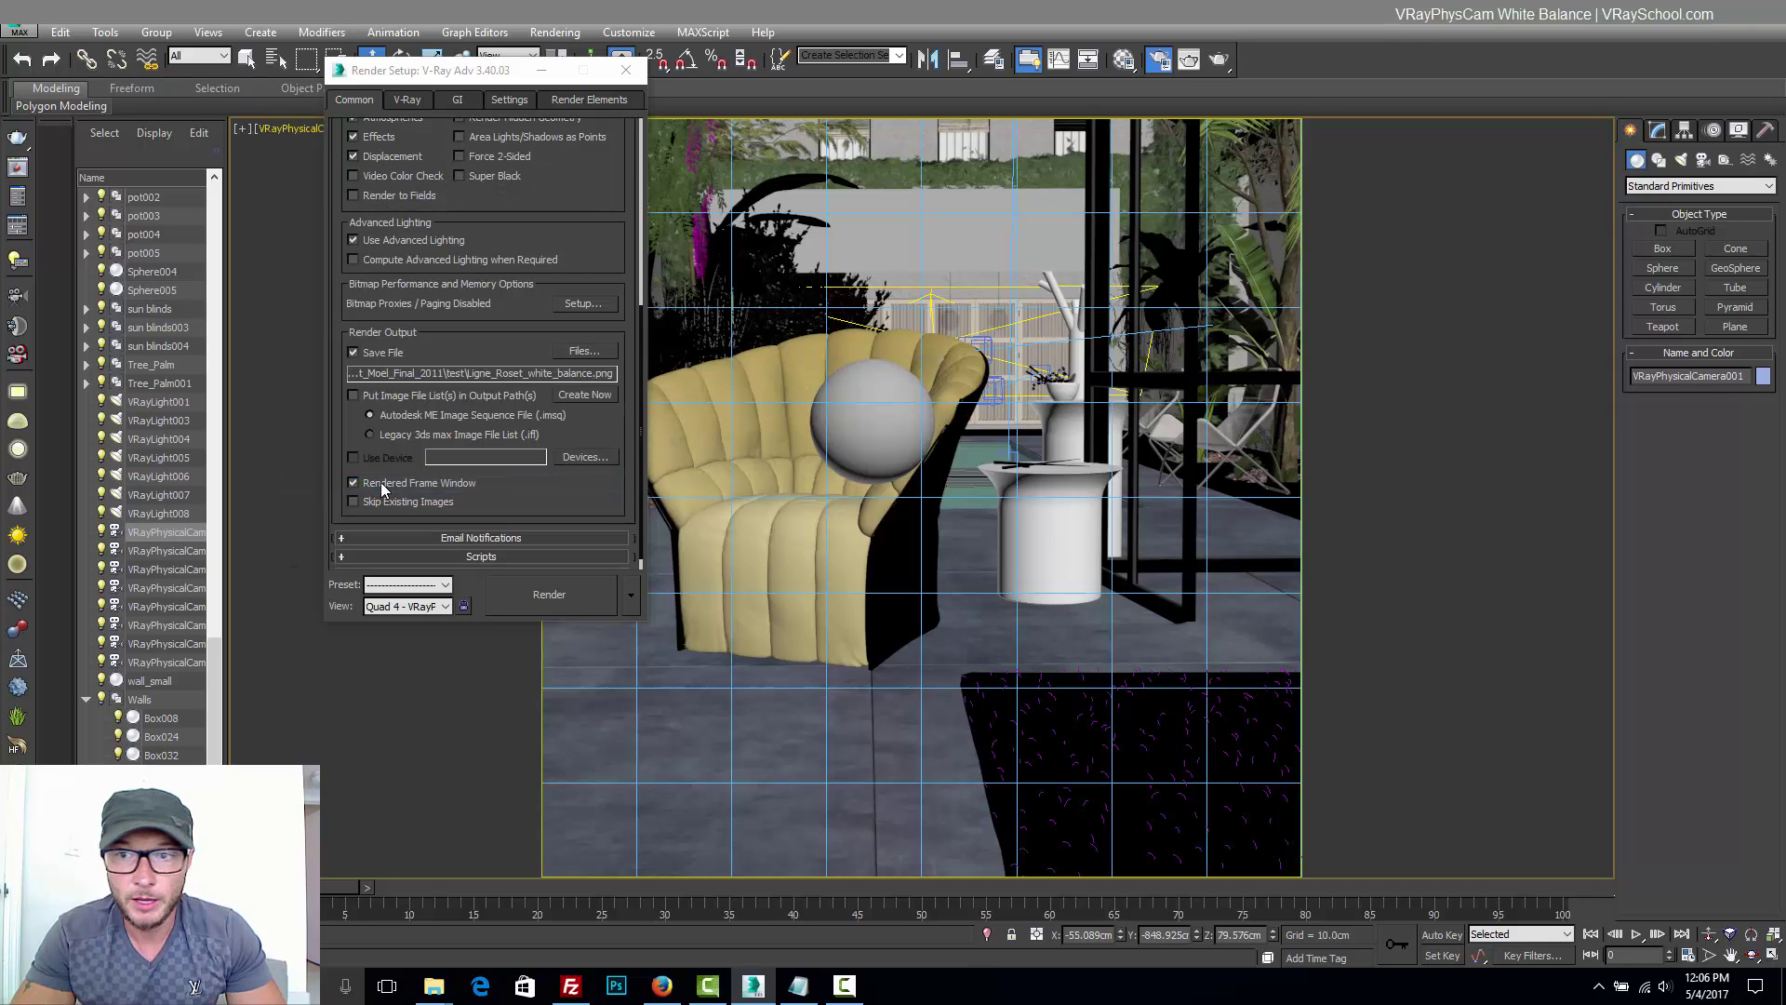
Show the camera's parameters and check its white balance presets and custom colour swatch.
left_click(1658, 130)
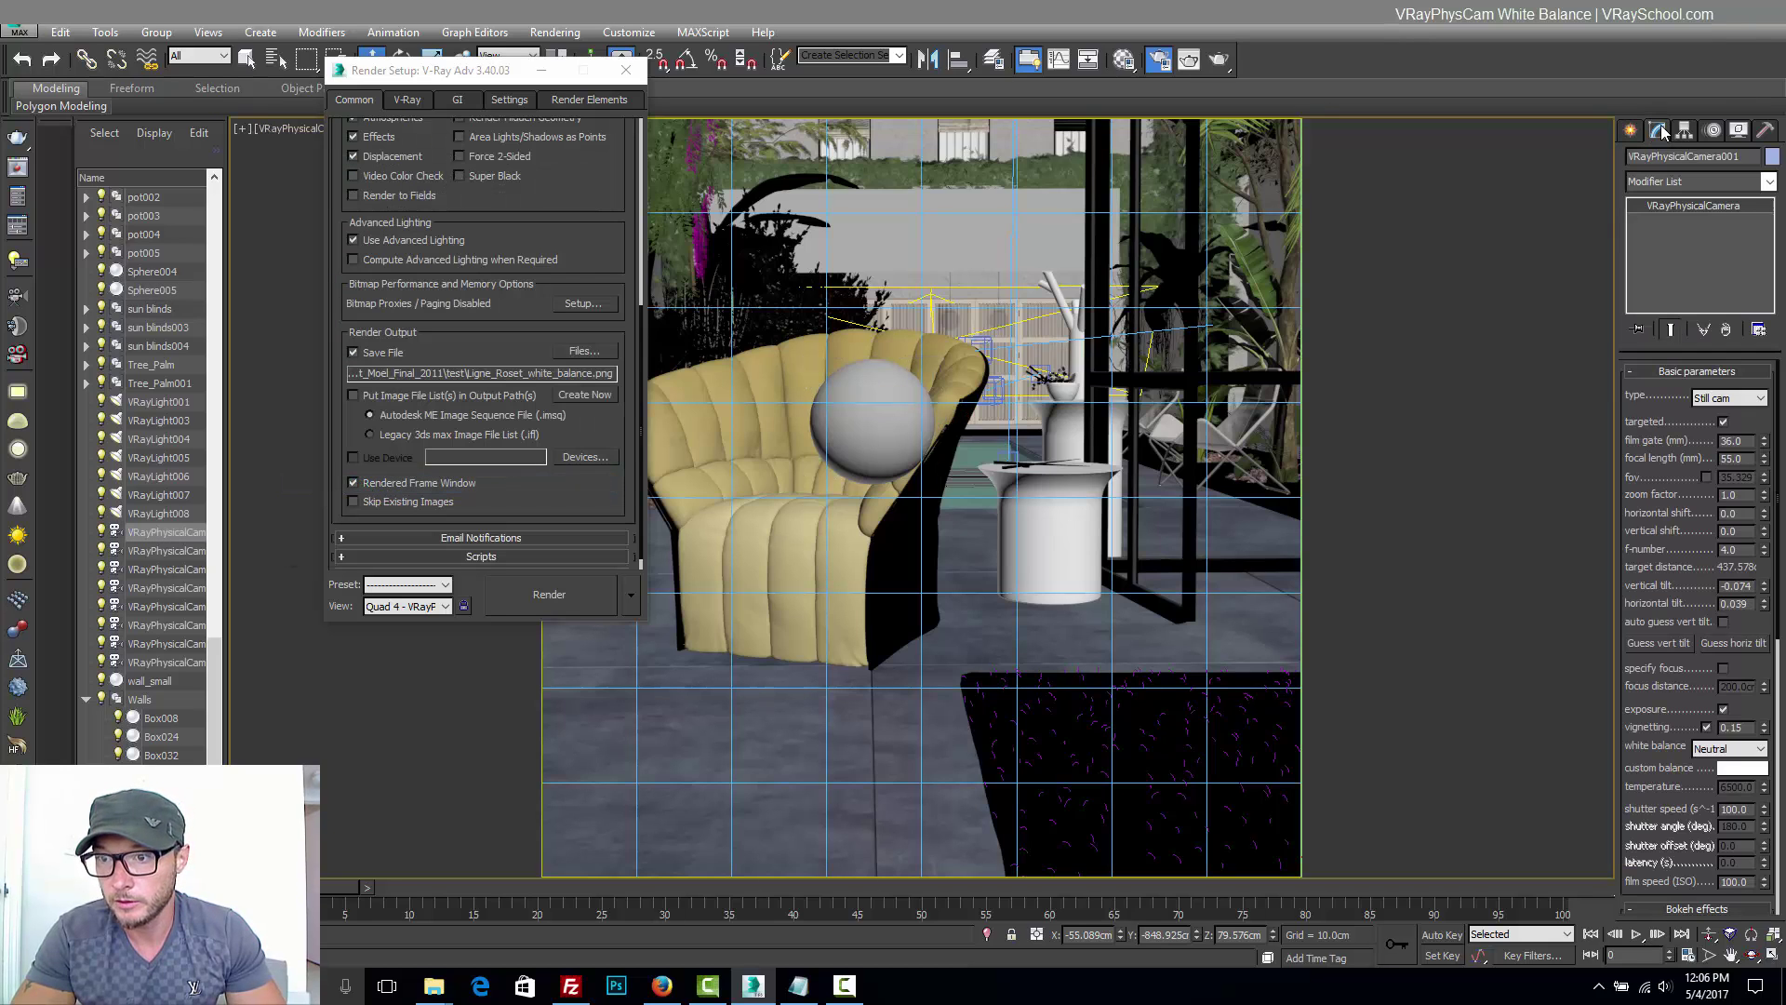
left_click(1741, 750)
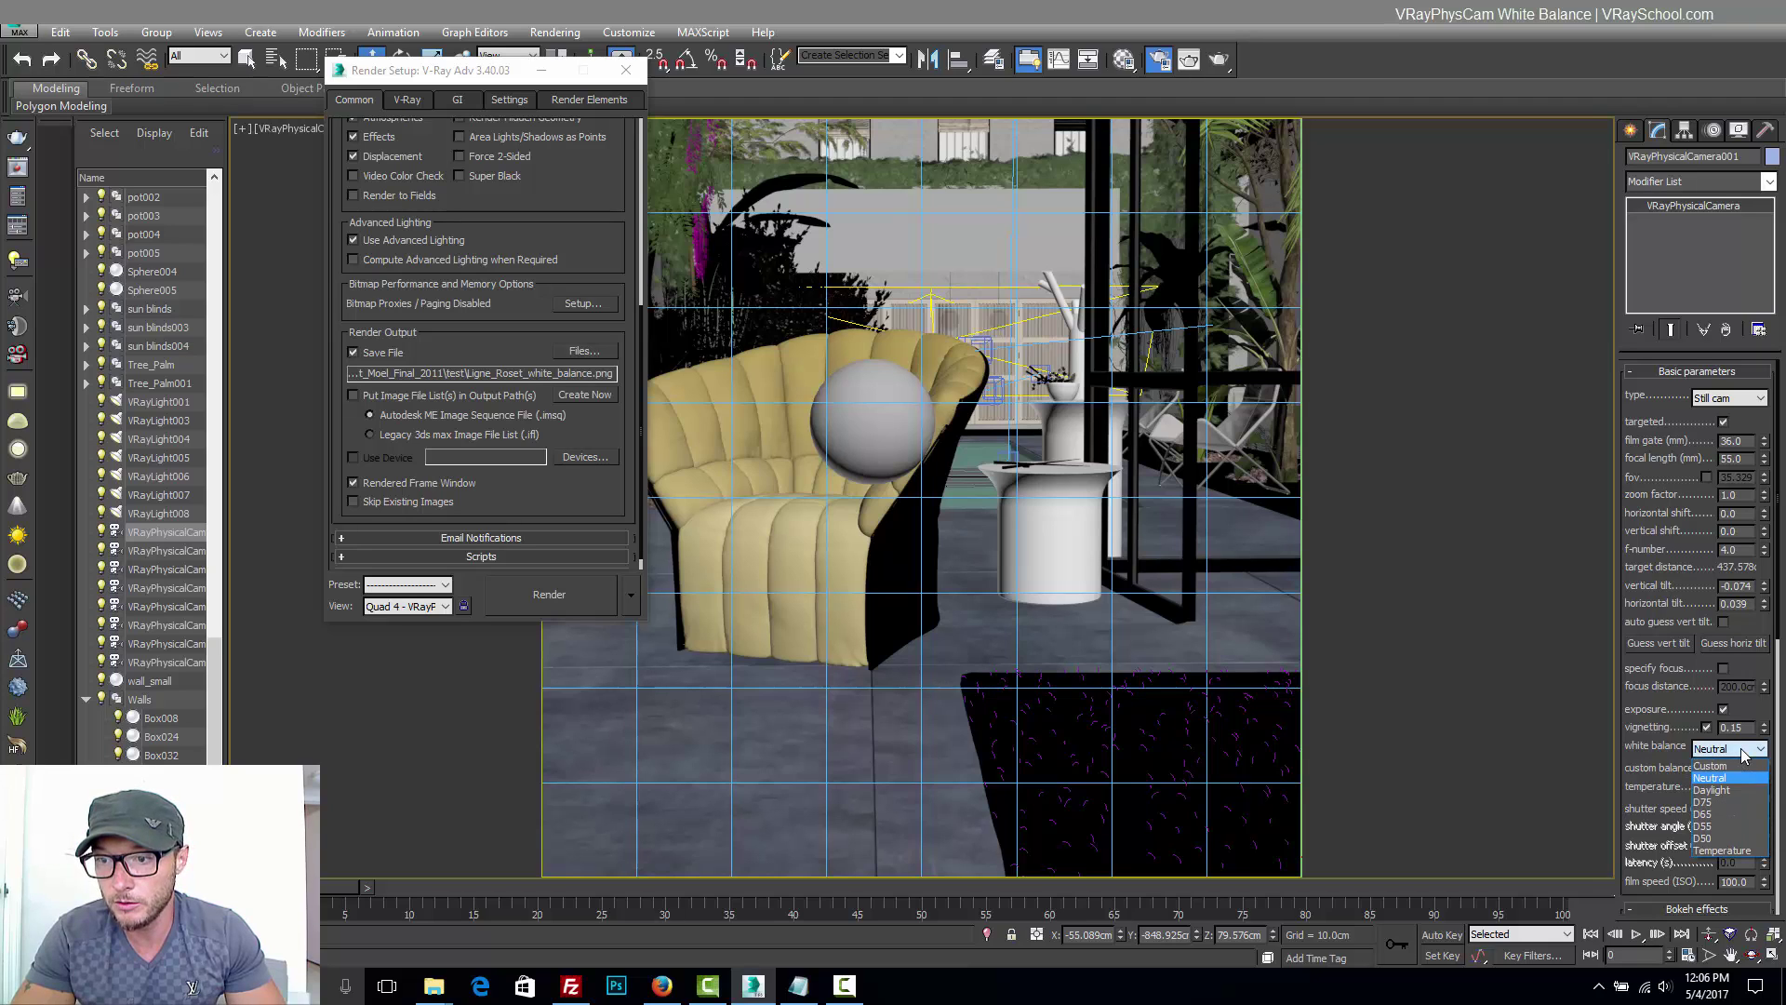
left_click(1743, 754)
left_click(1740, 768)
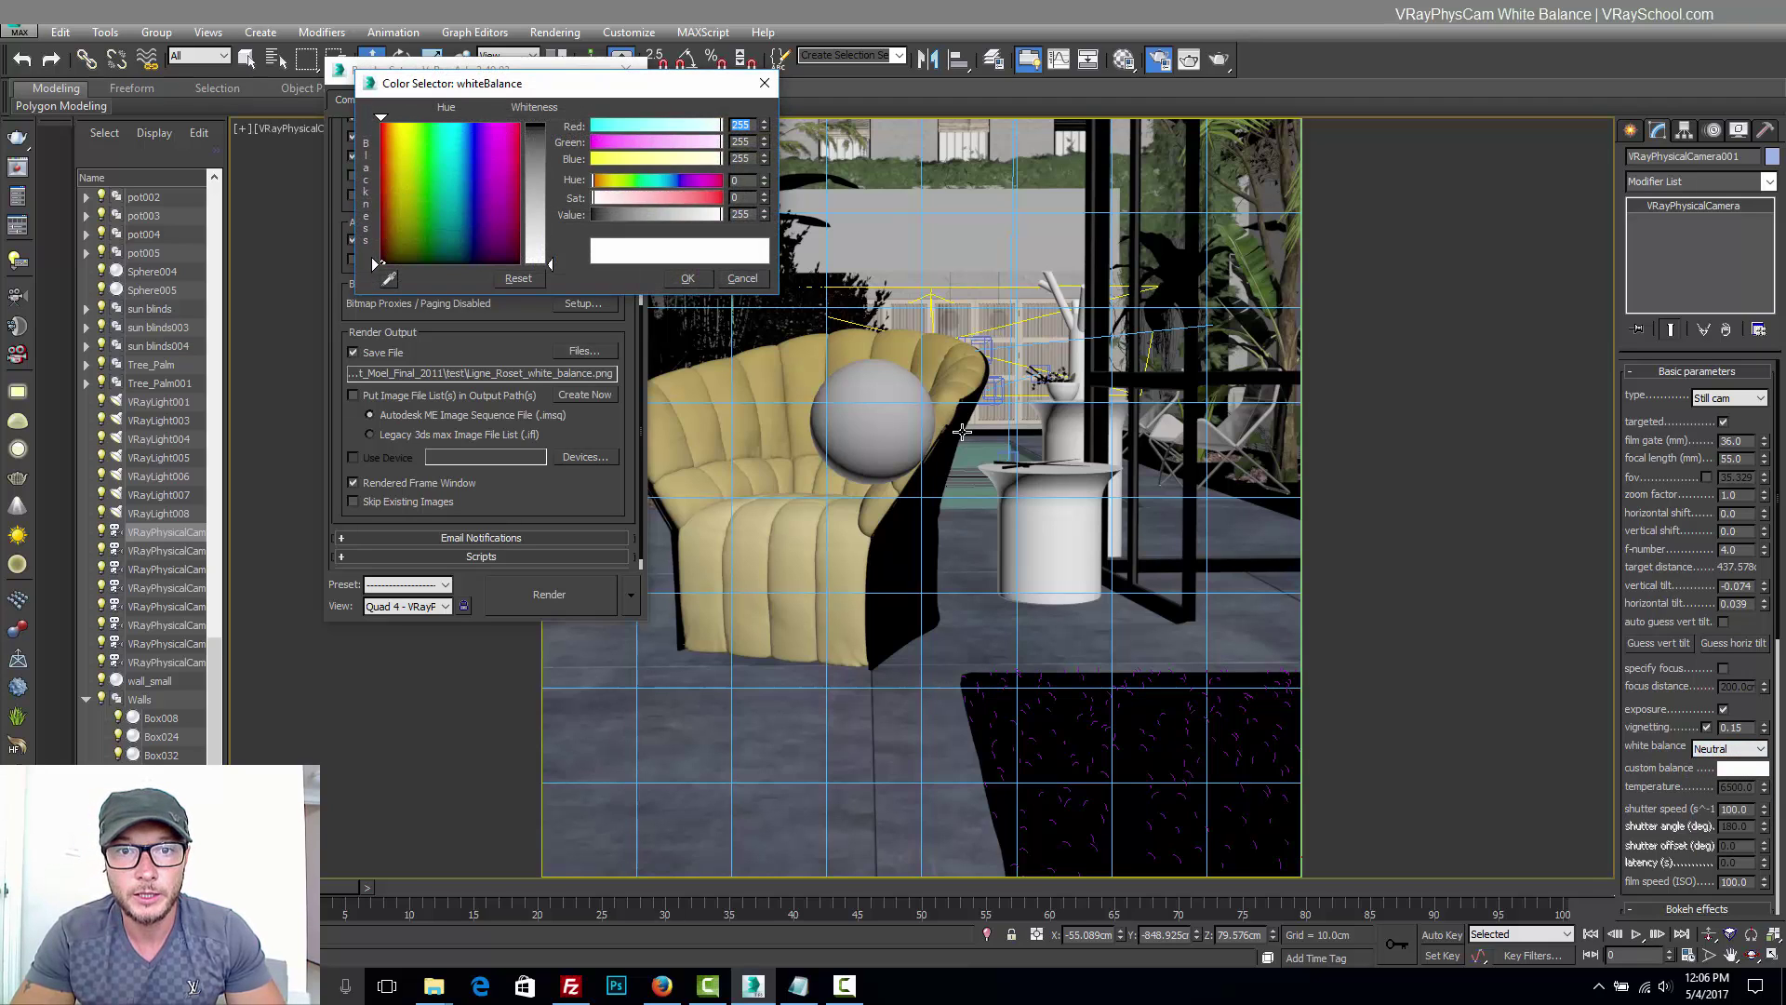
left_click(704, 277)
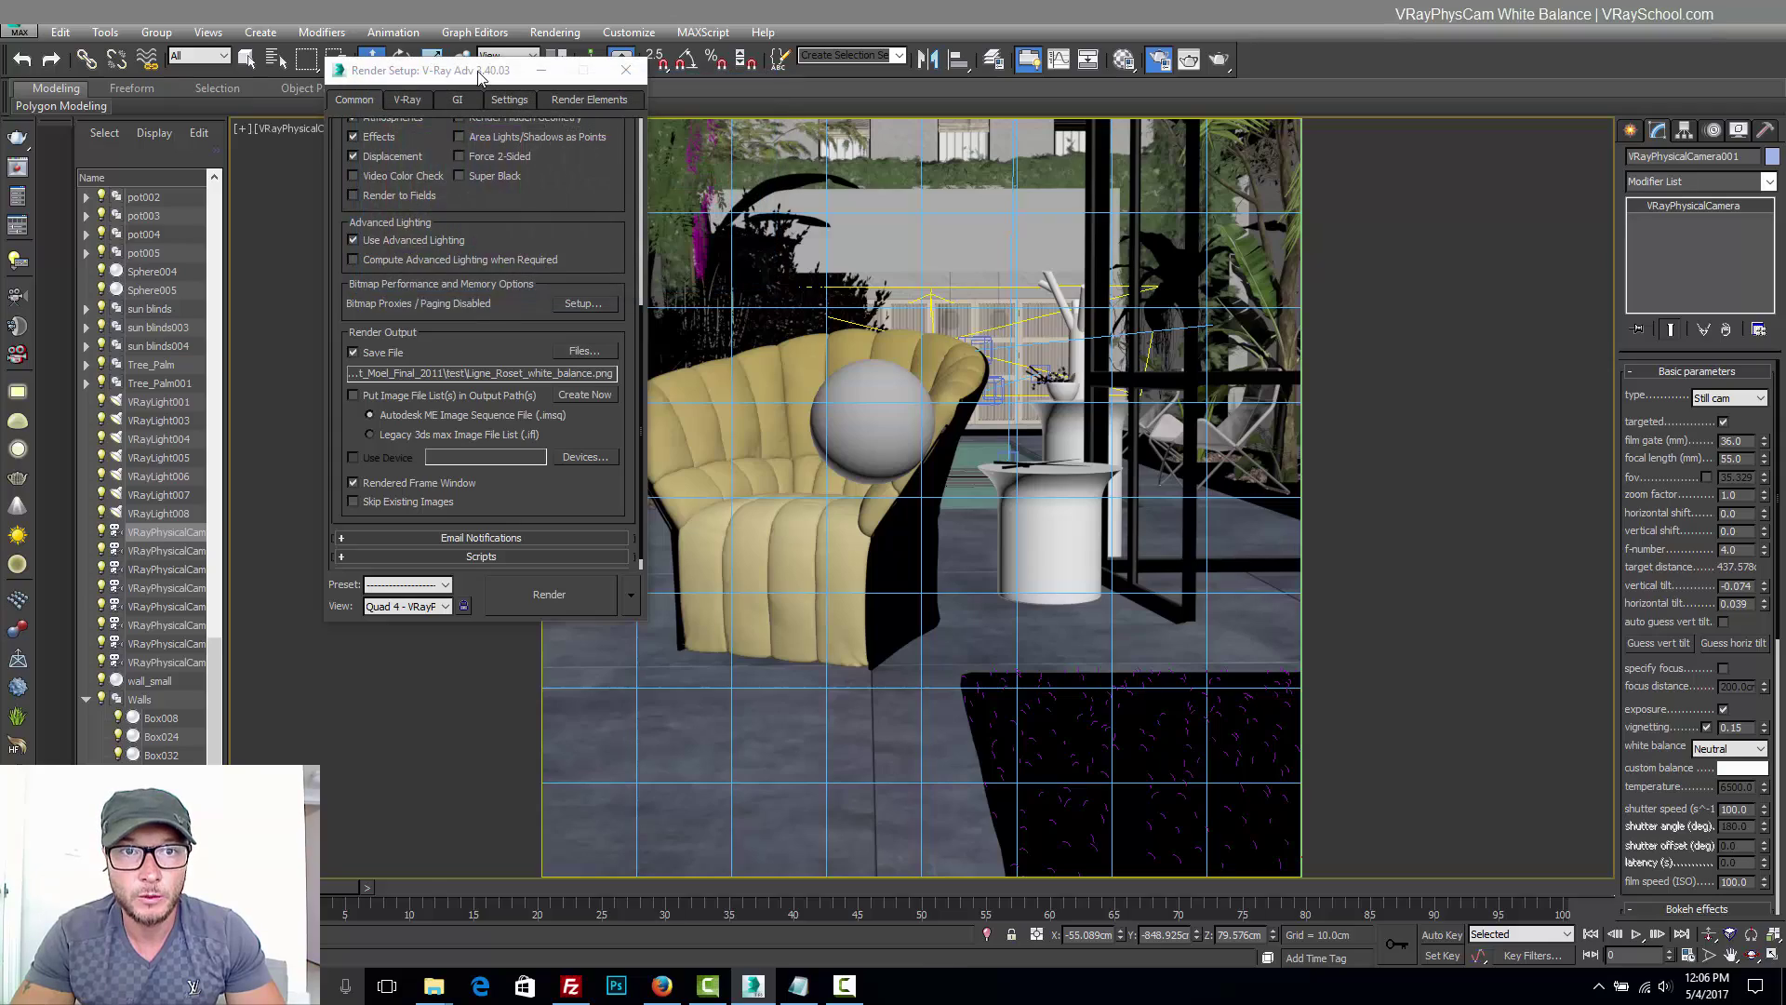
left_click_drag(479, 76, 270, 58)
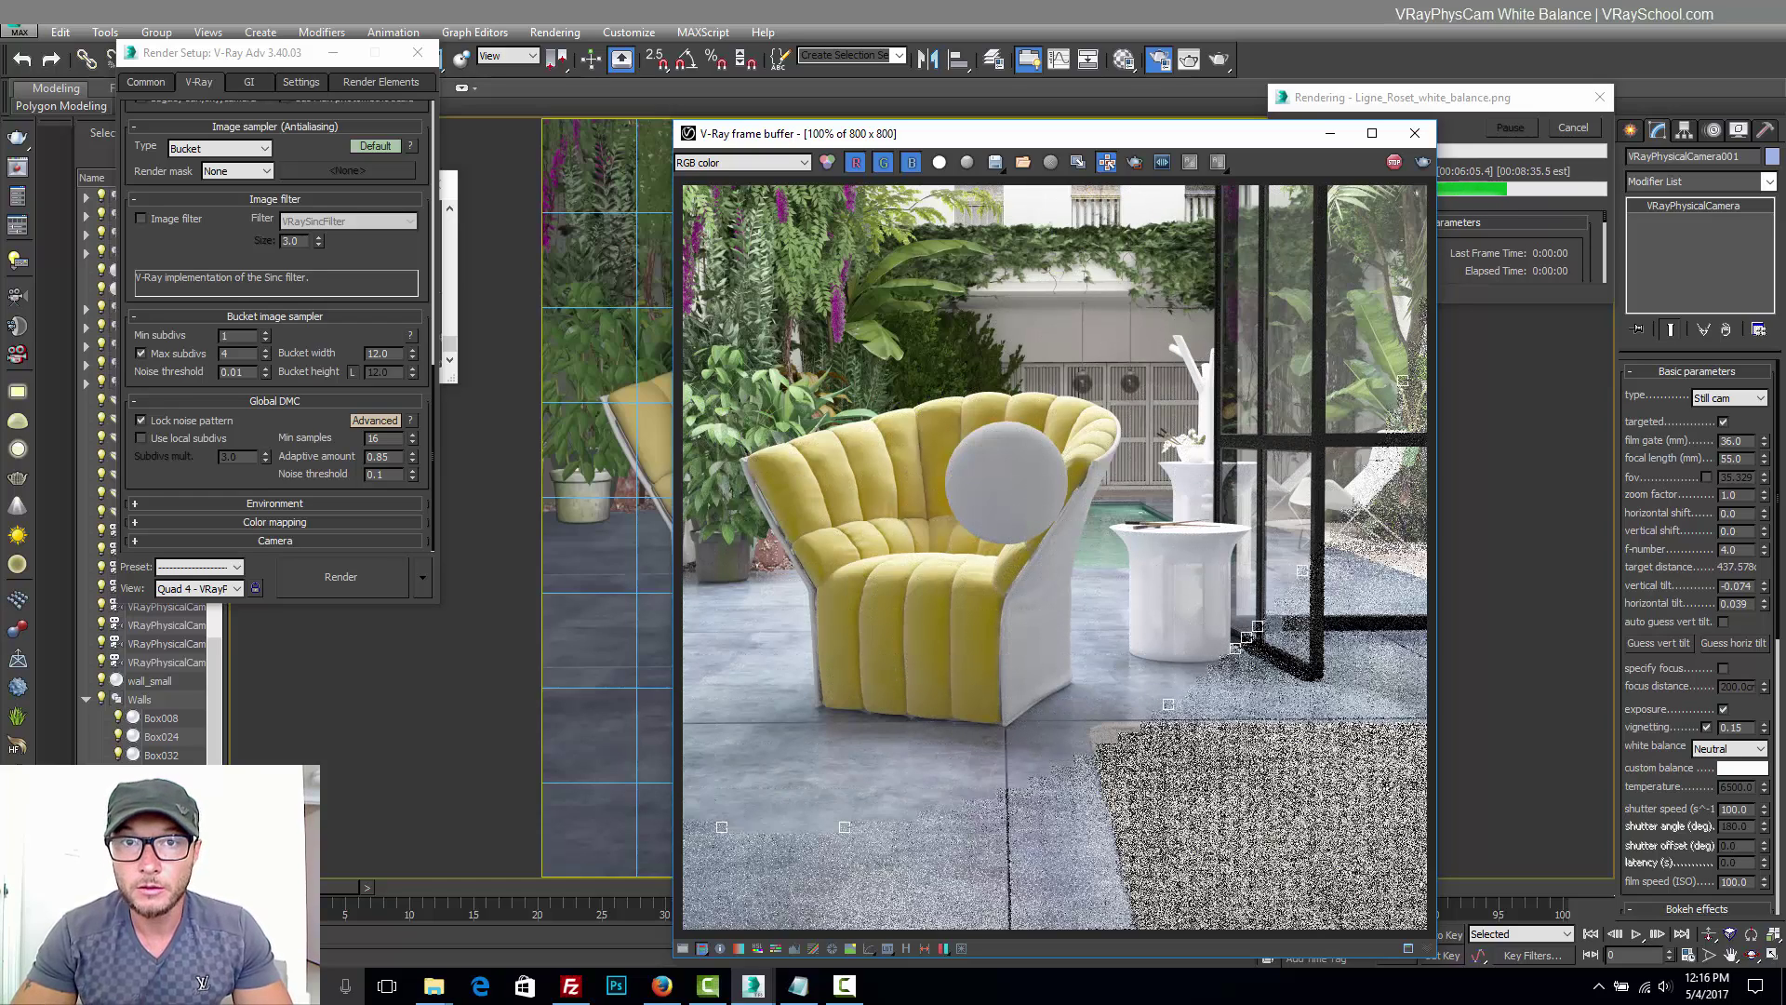
Set the camera white balance to Custom and sample the grey probe sphere's colour.
left_click(1746, 771)
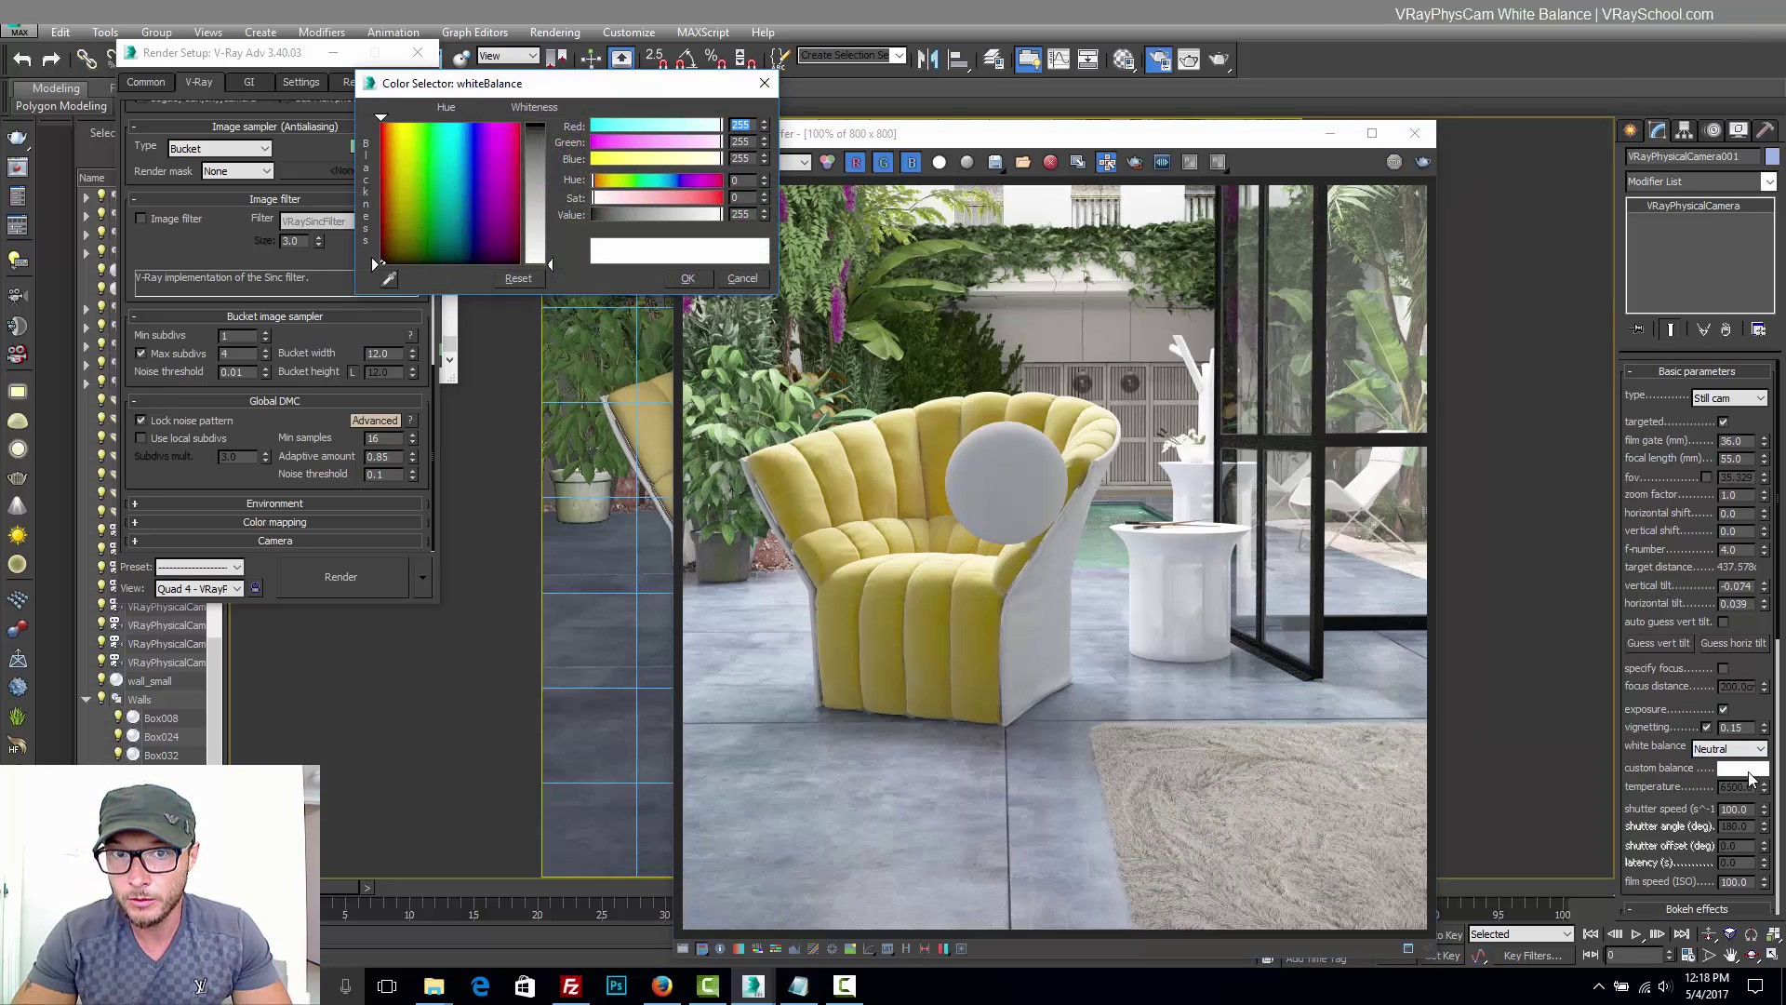
left_click(1745, 750)
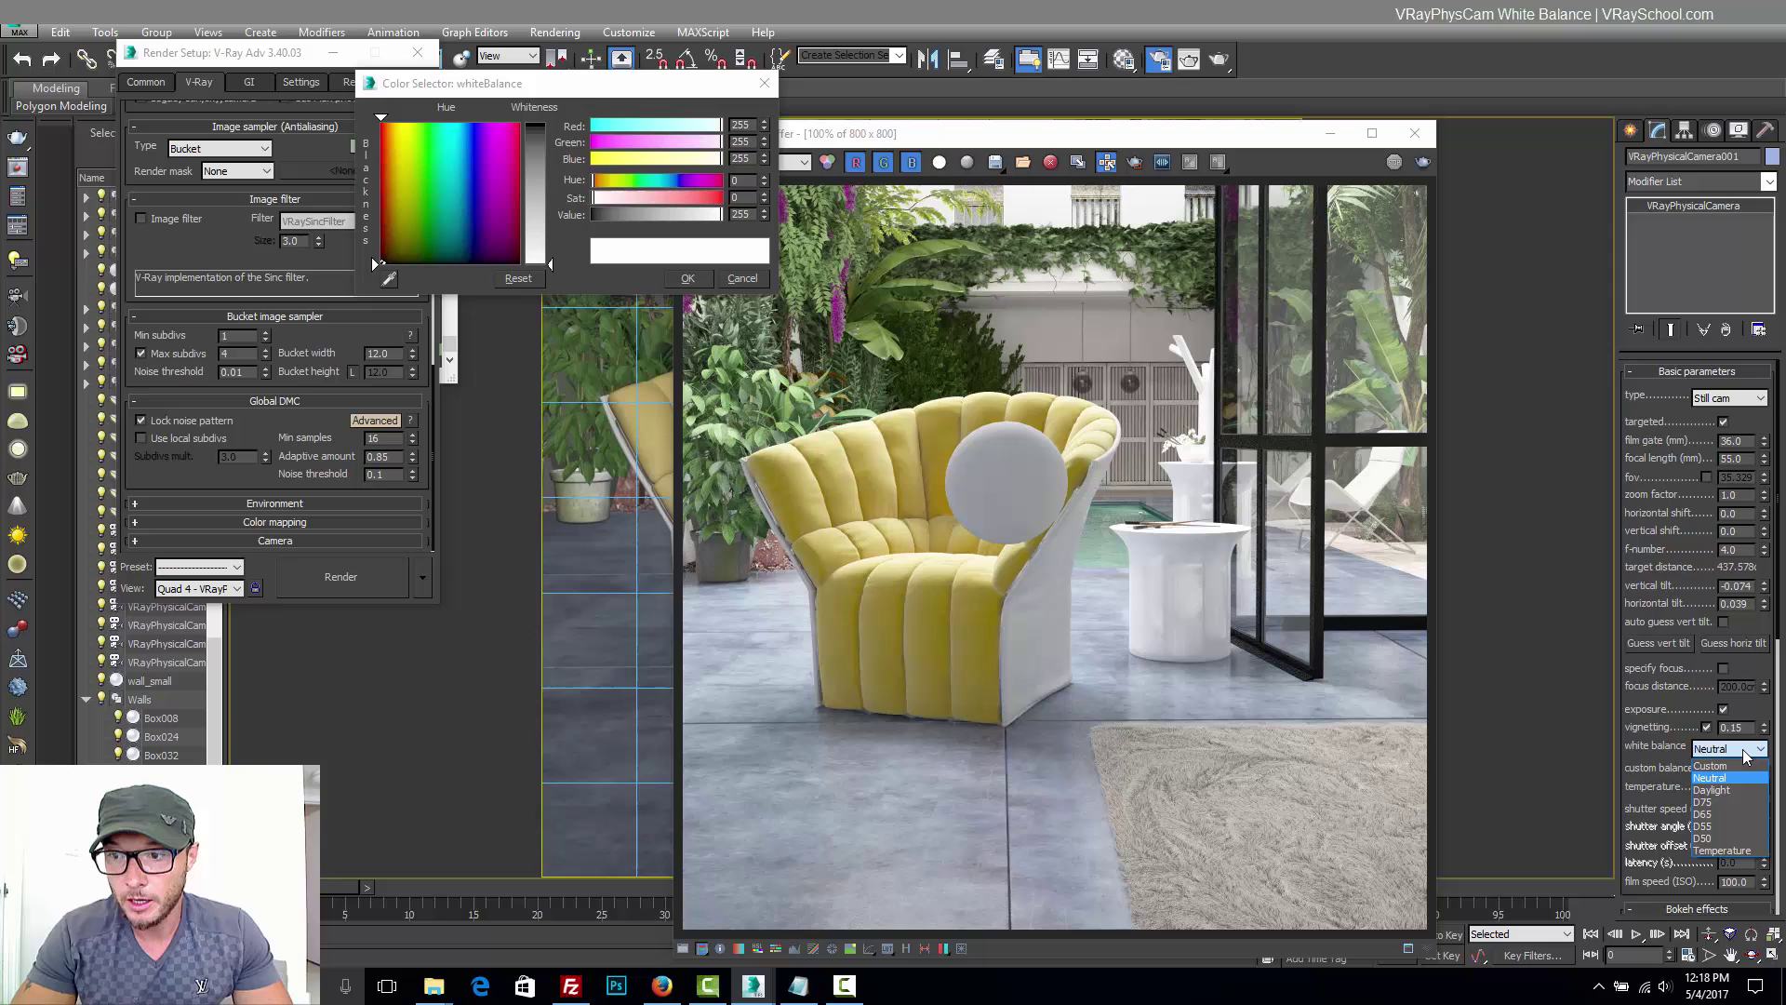
left_click(1729, 765)
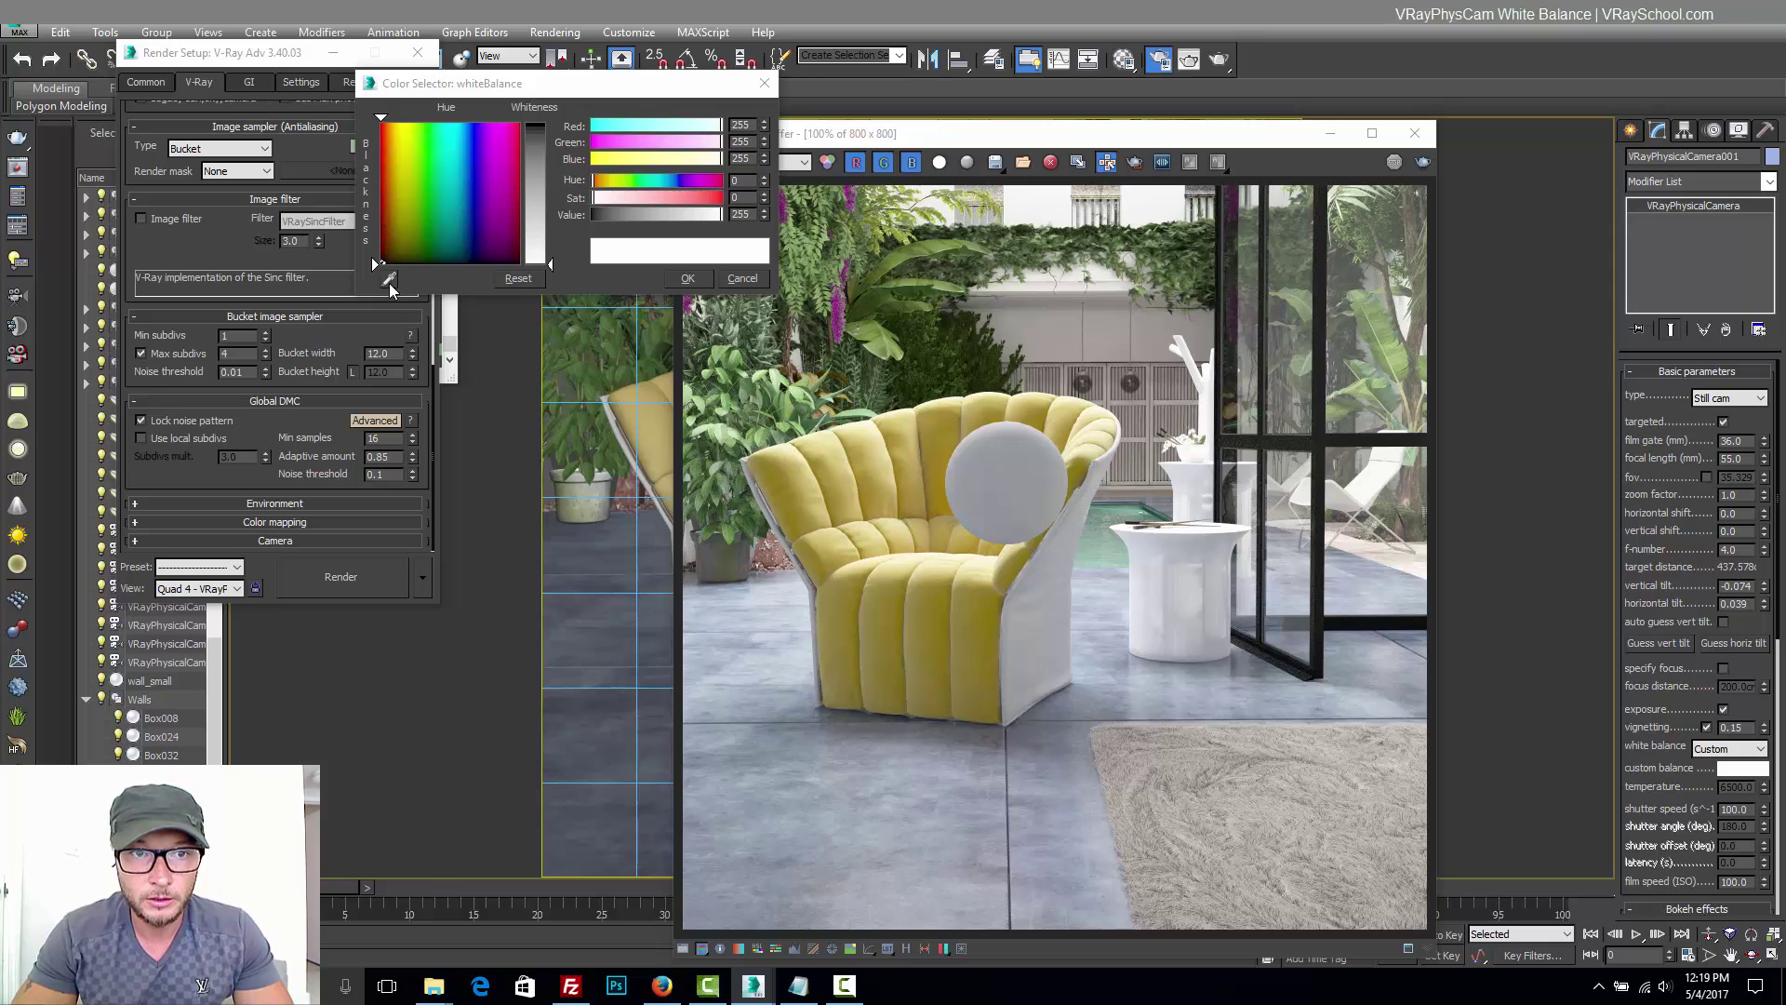
left_click(388, 279)
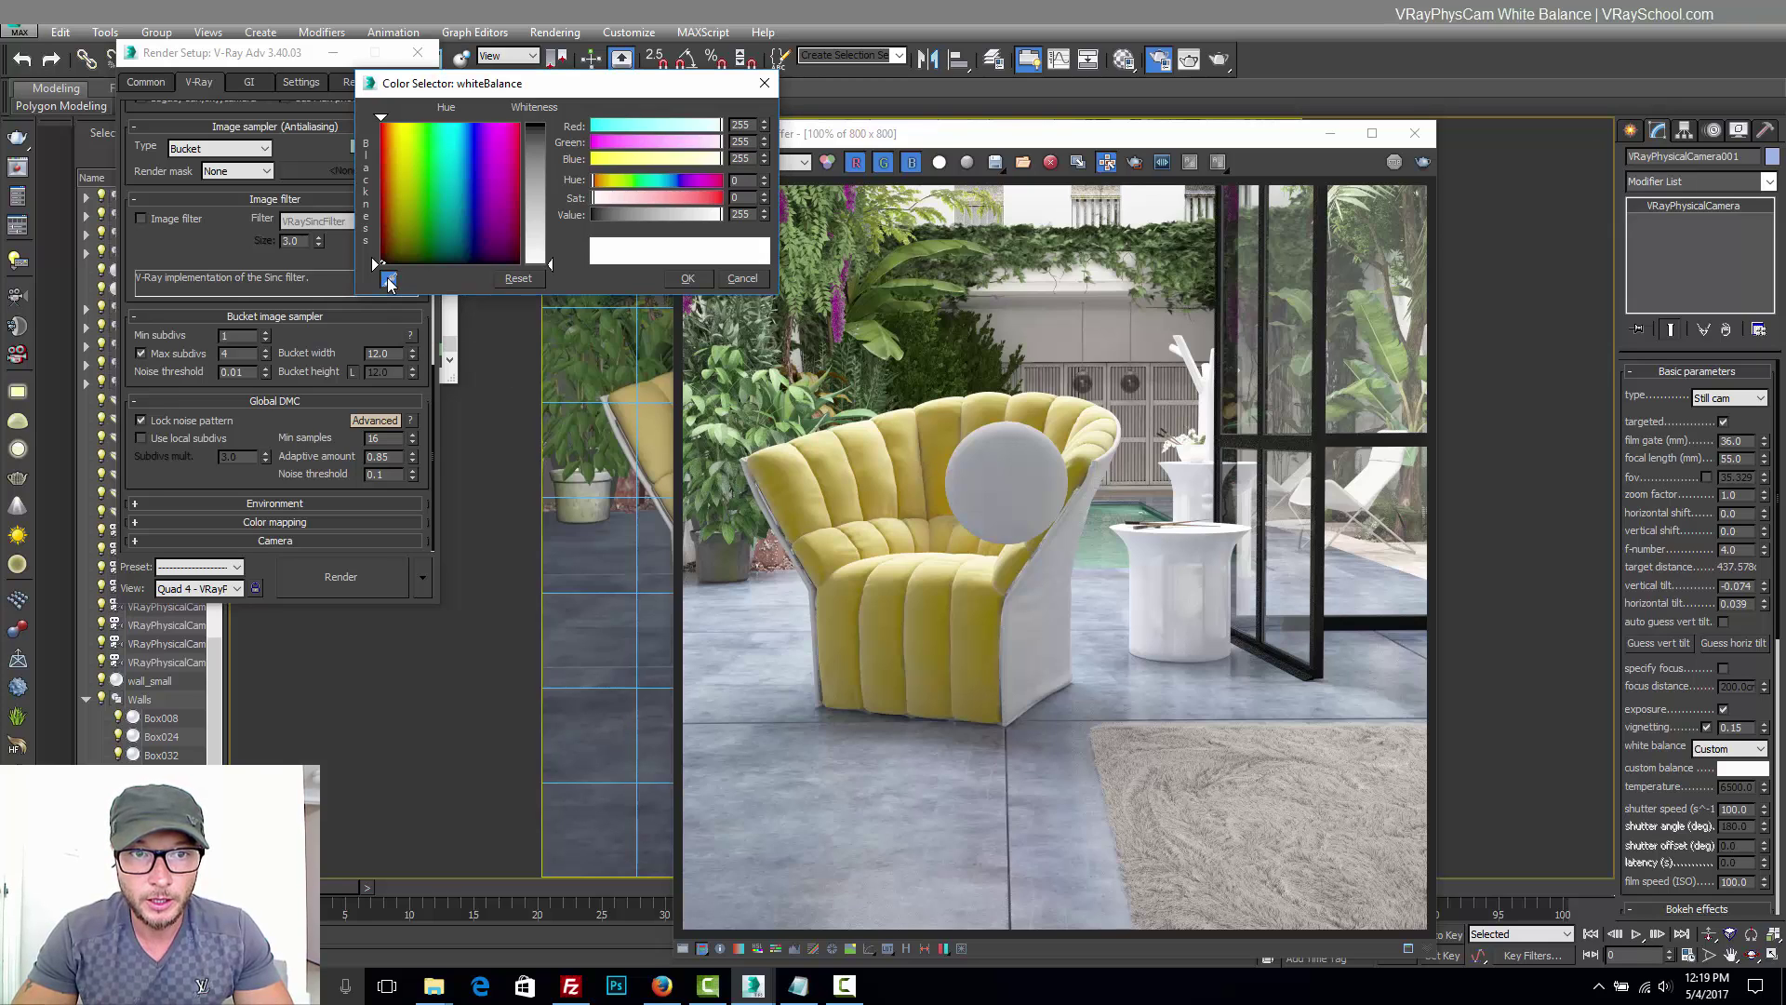
left_click(988, 433)
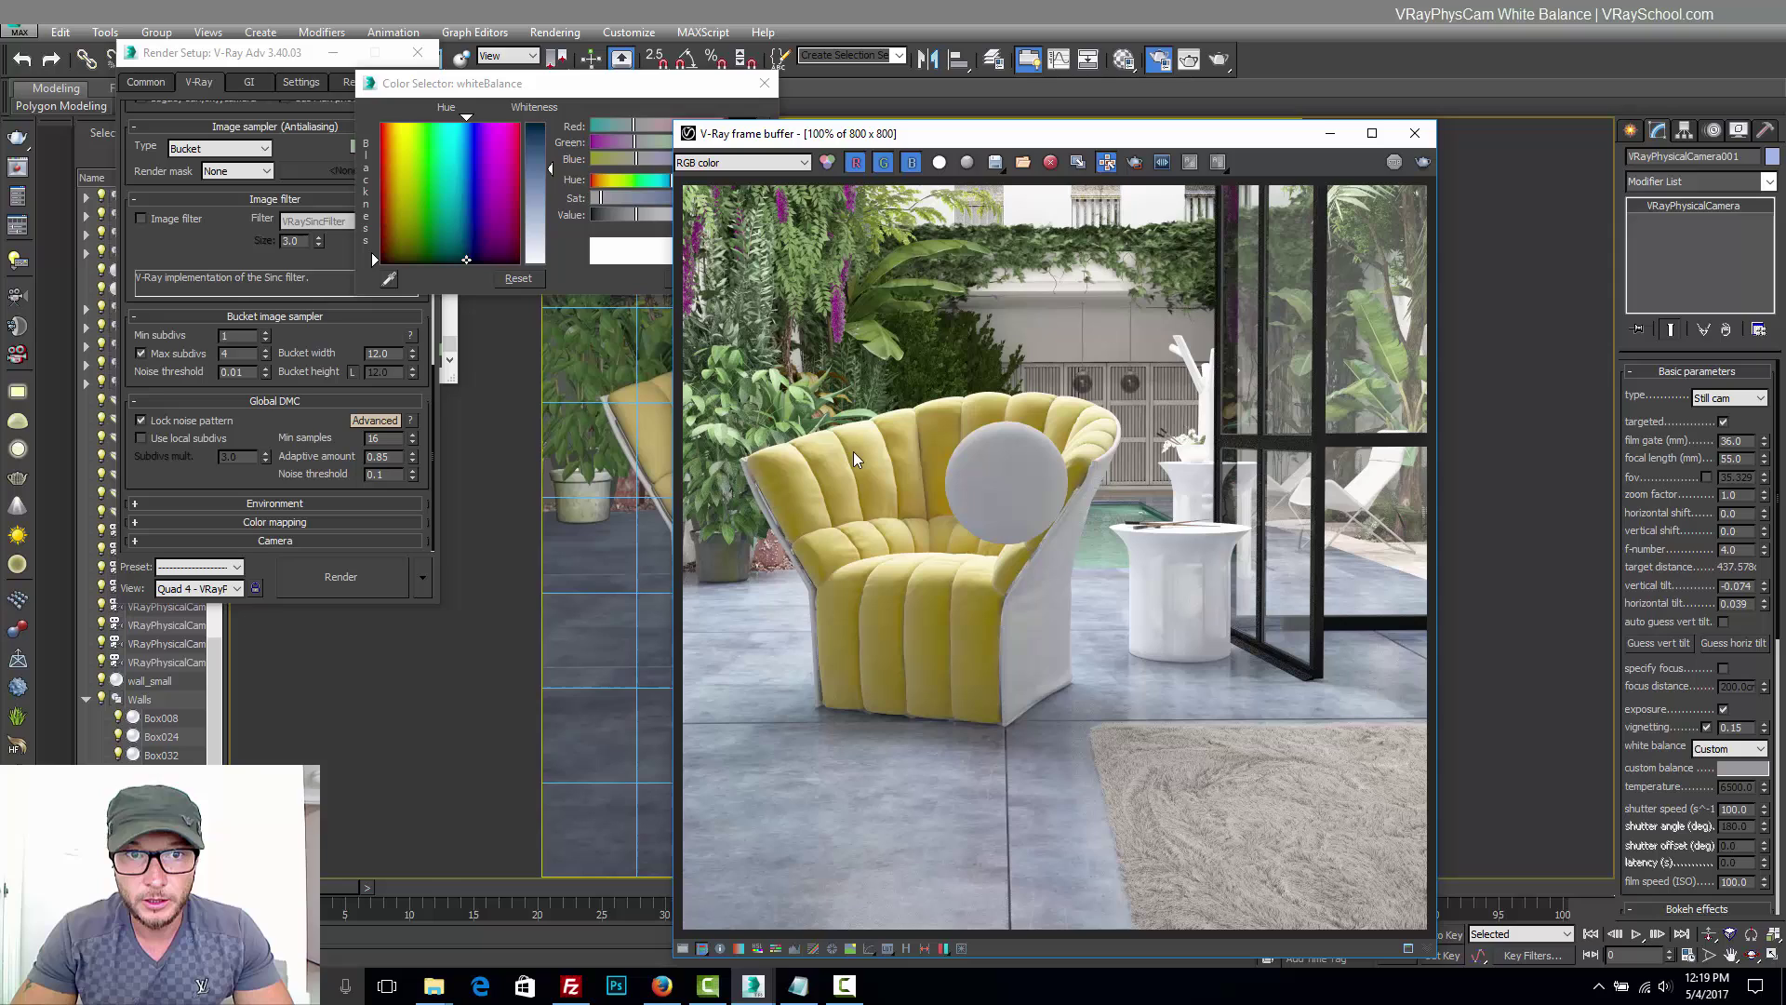
Resample the grey sphere several times, settling on 80/83/86, then switch to the browser.
left_click_drag(561, 81, 561, 87)
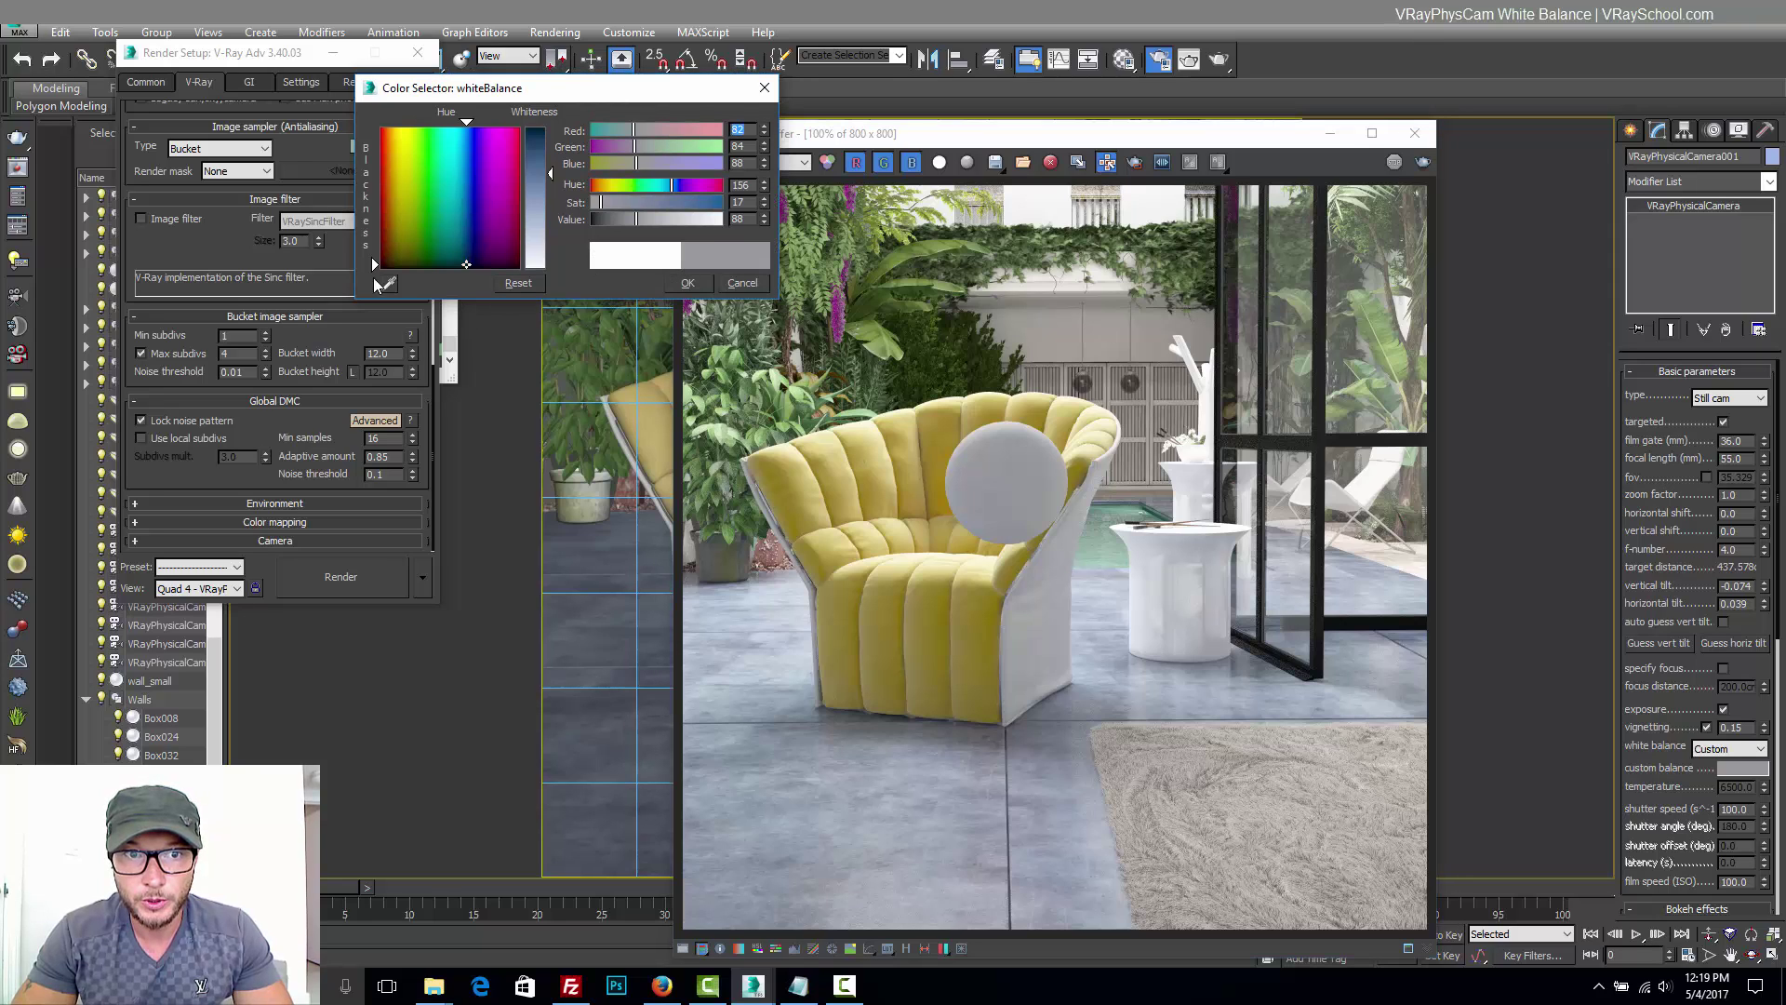
left_click(386, 283)
left_click(994, 479)
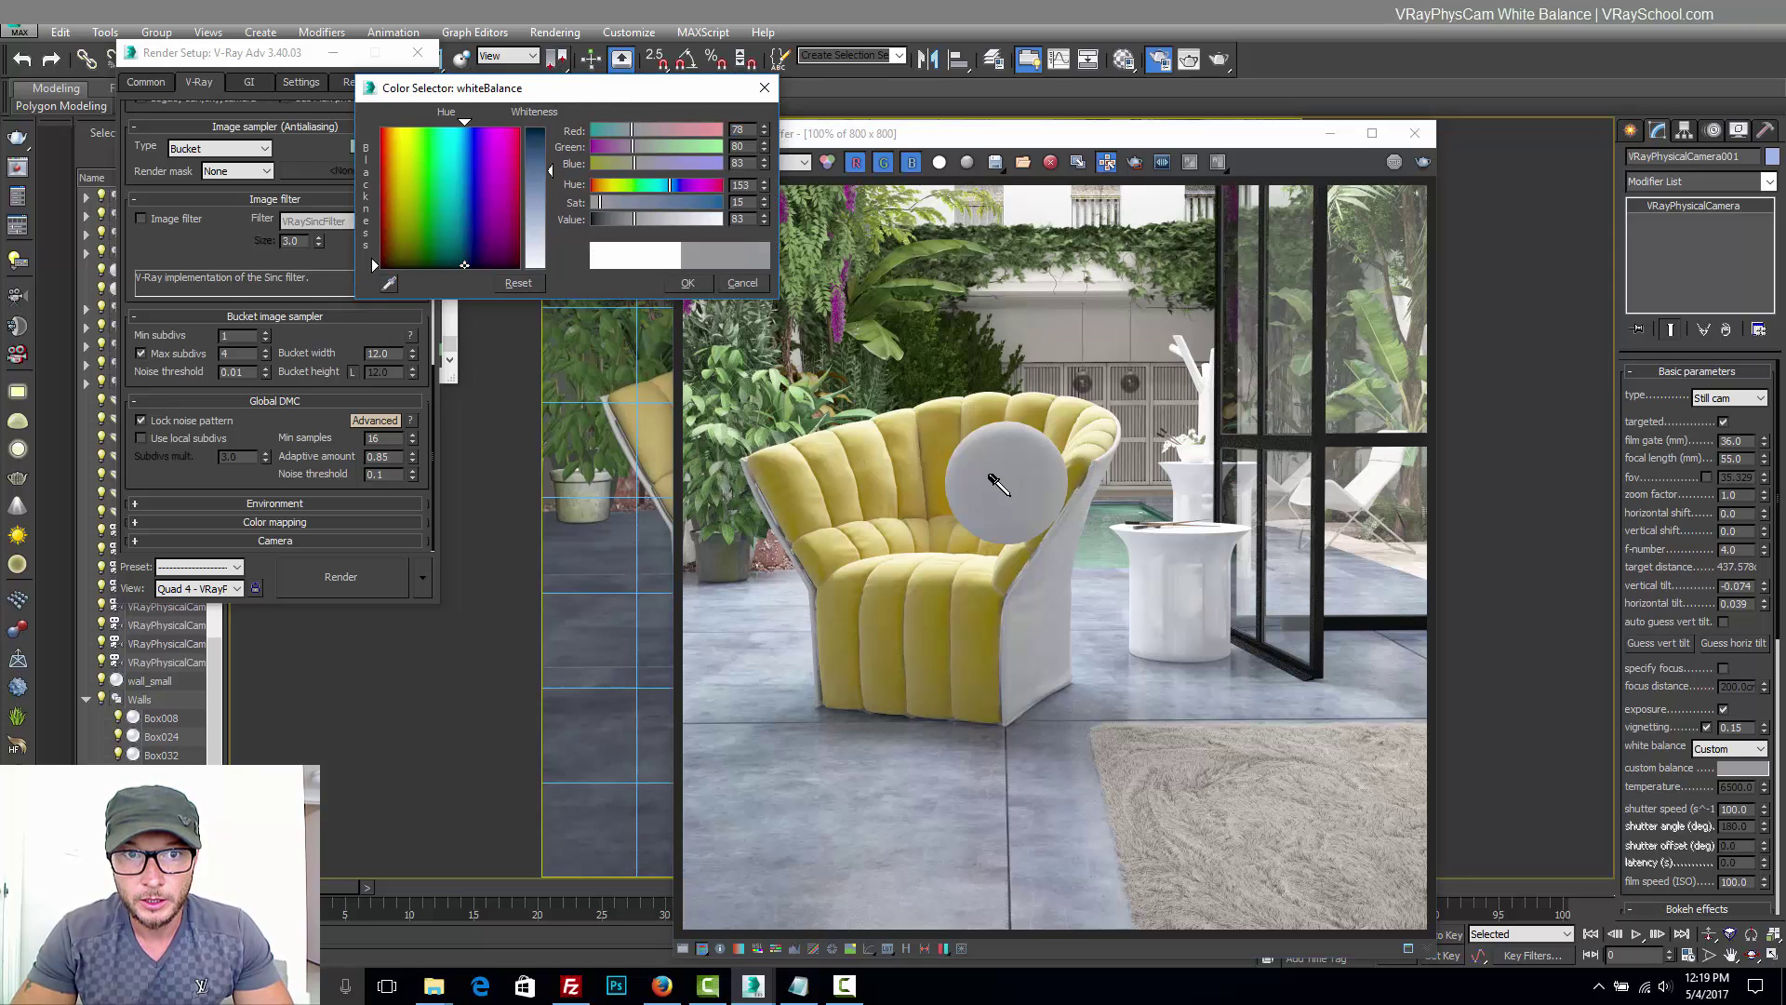
left_click(389, 284)
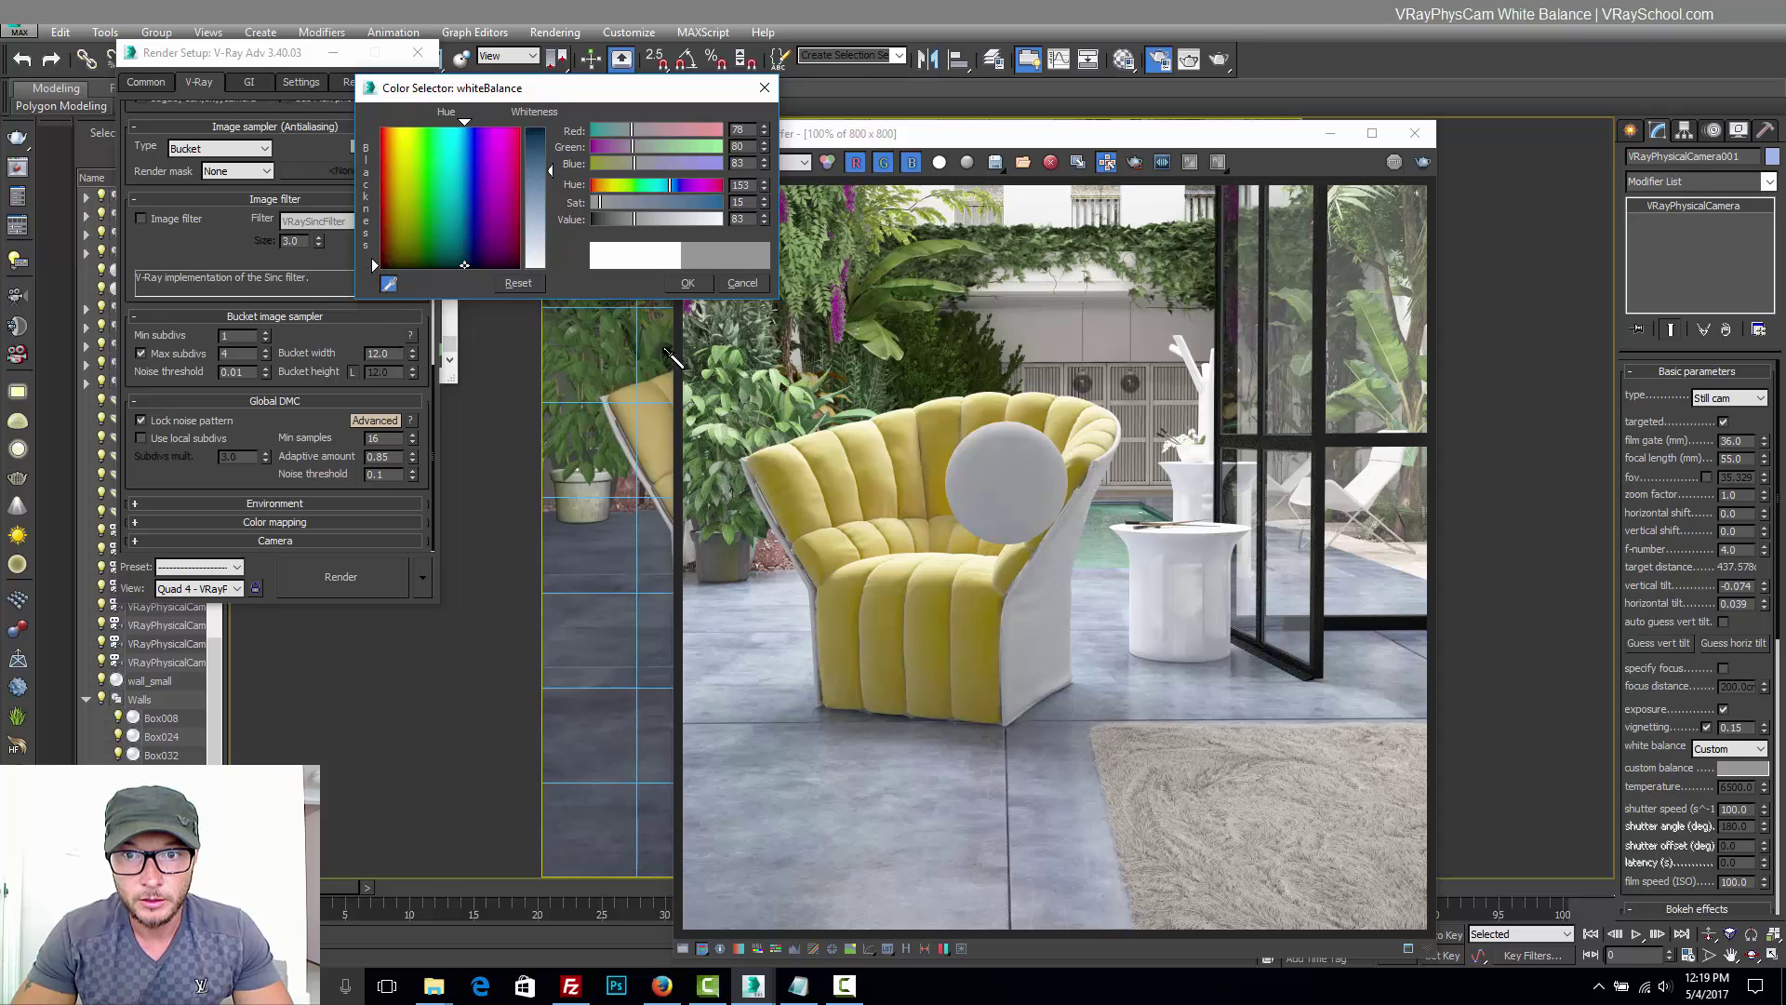
left_click(984, 451)
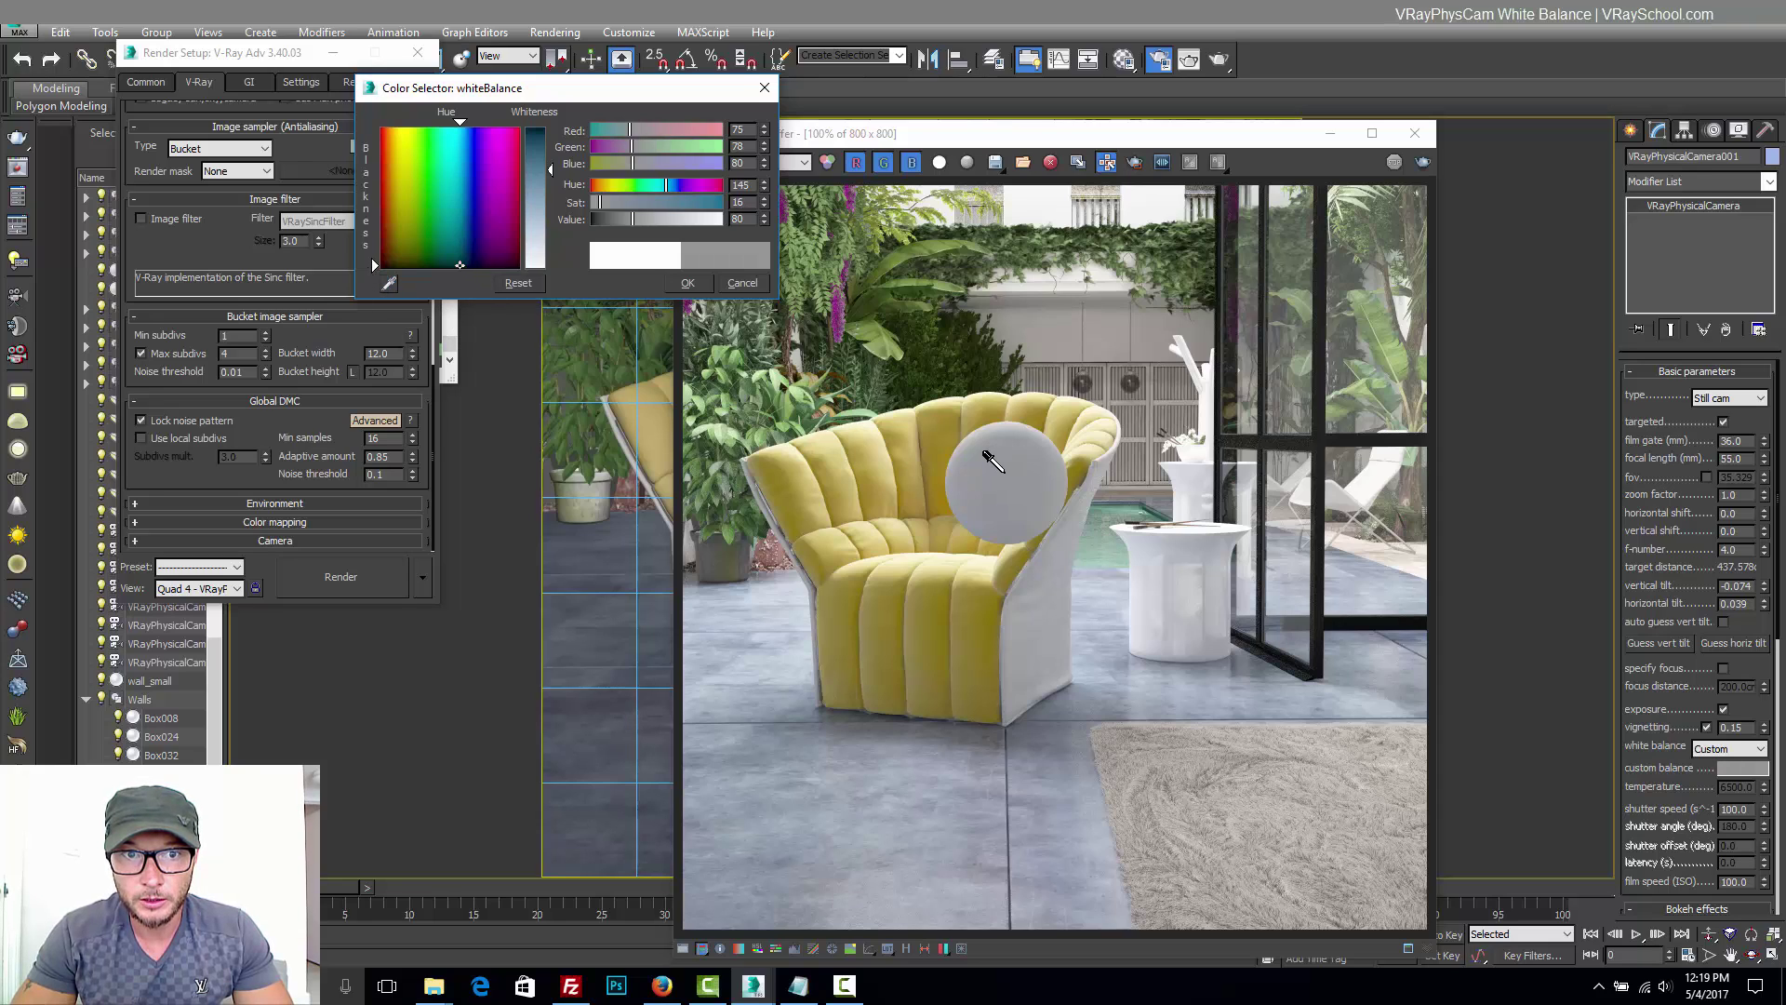
left_click(388, 283)
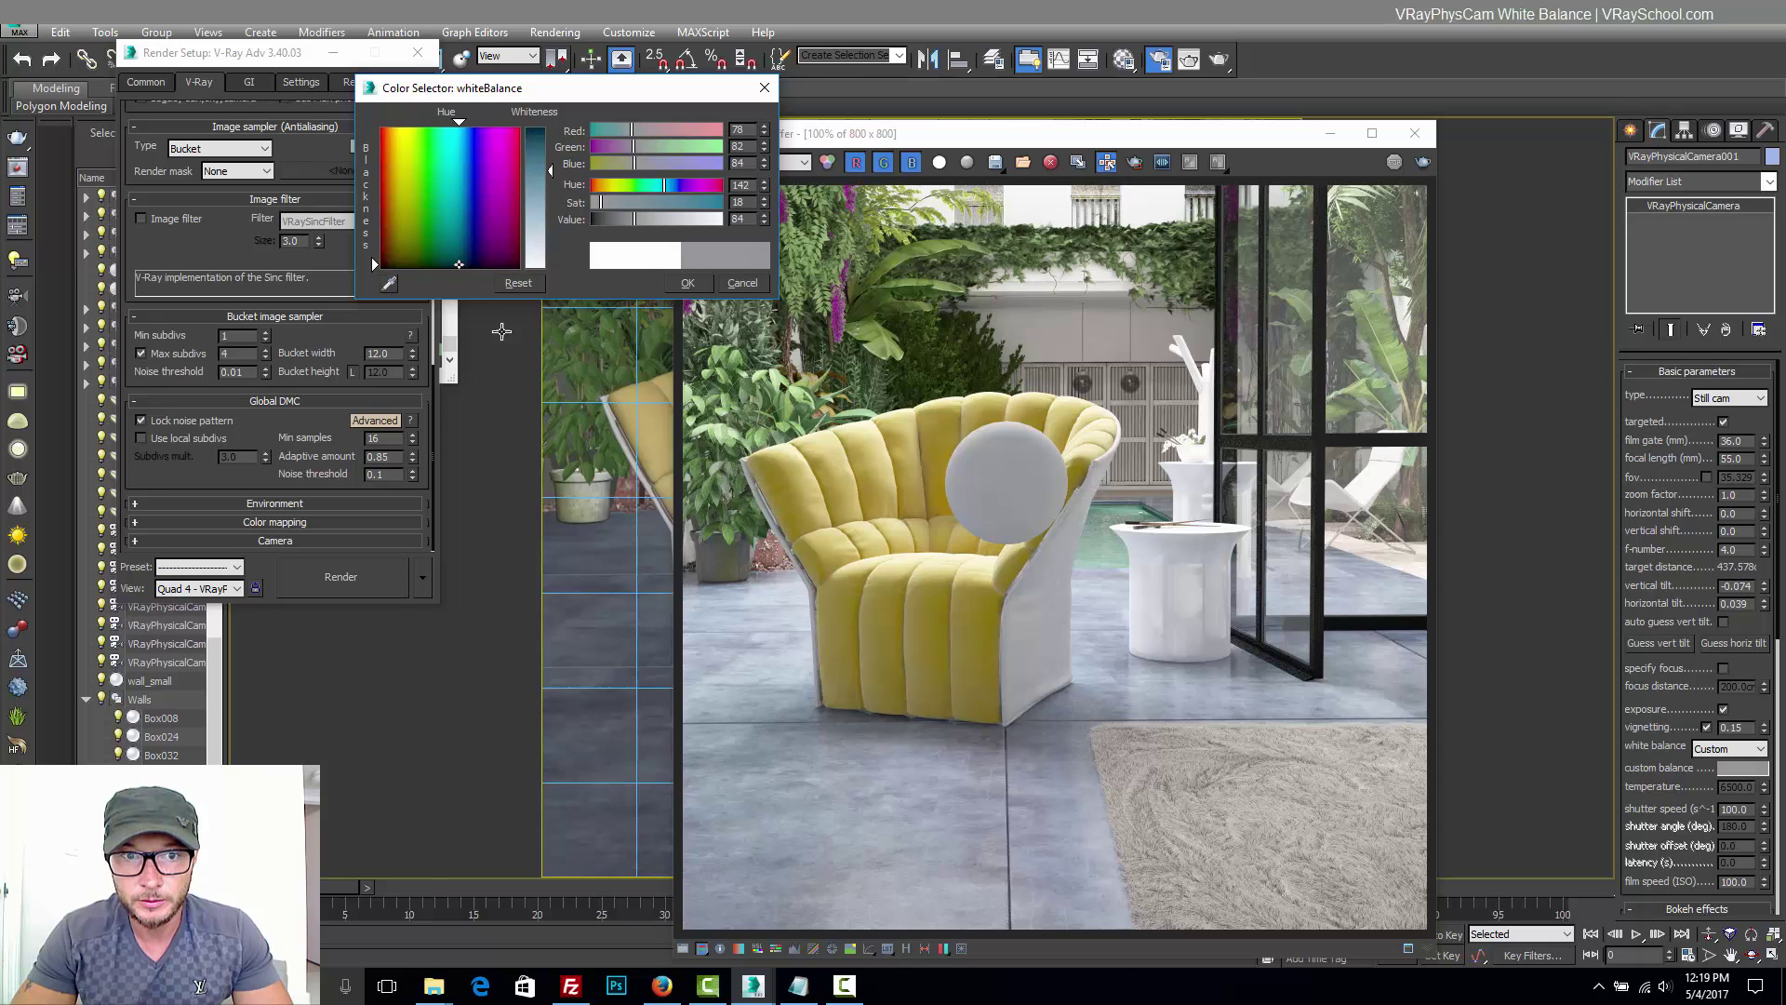
left_click(389, 284)
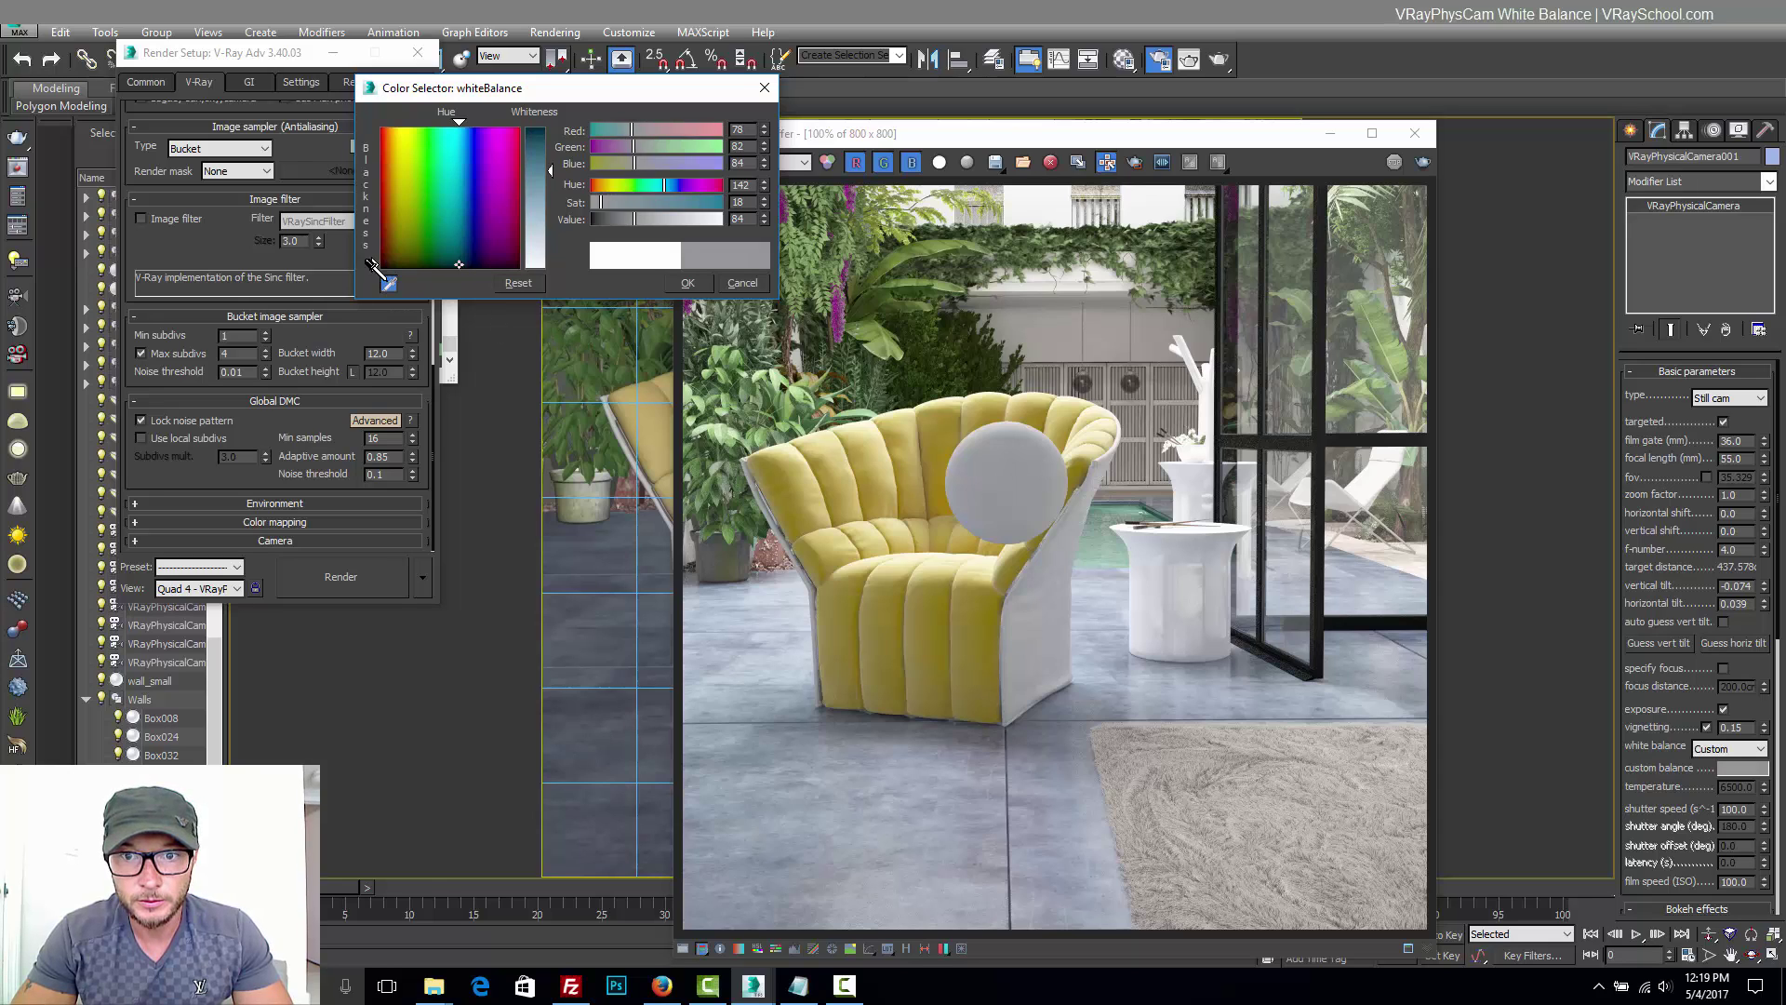
left_click(987, 449)
left_click(389, 284)
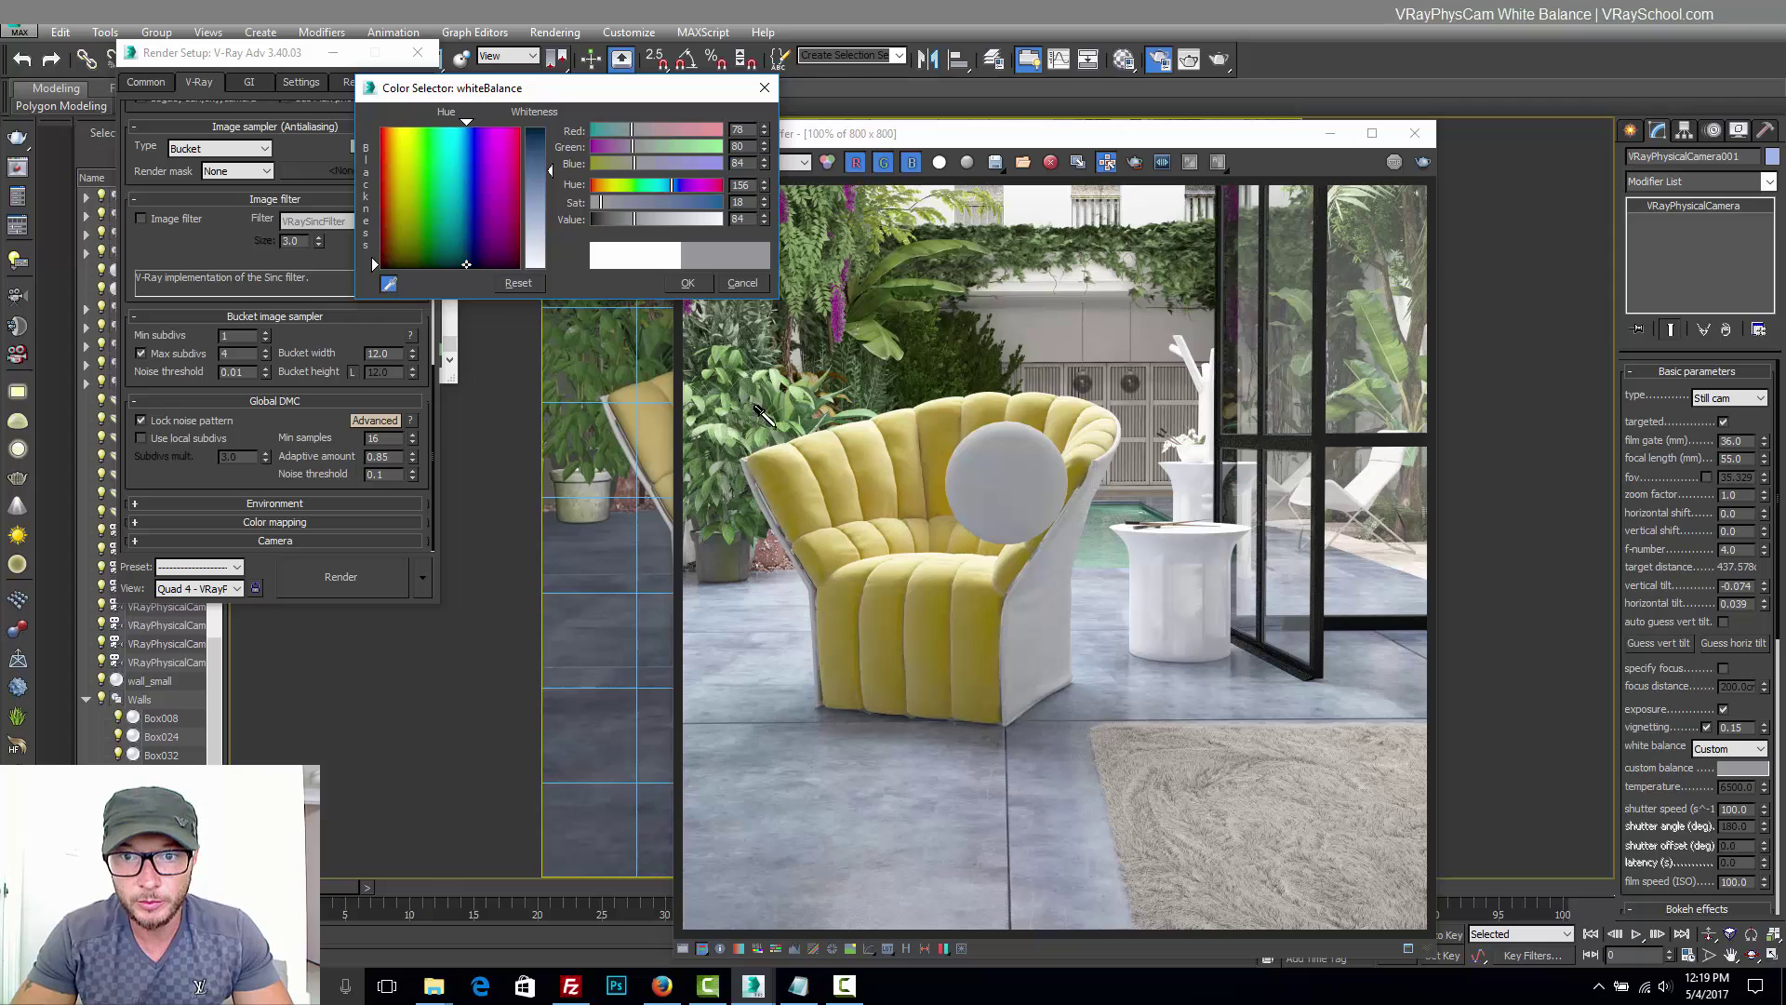
left_click(995, 460)
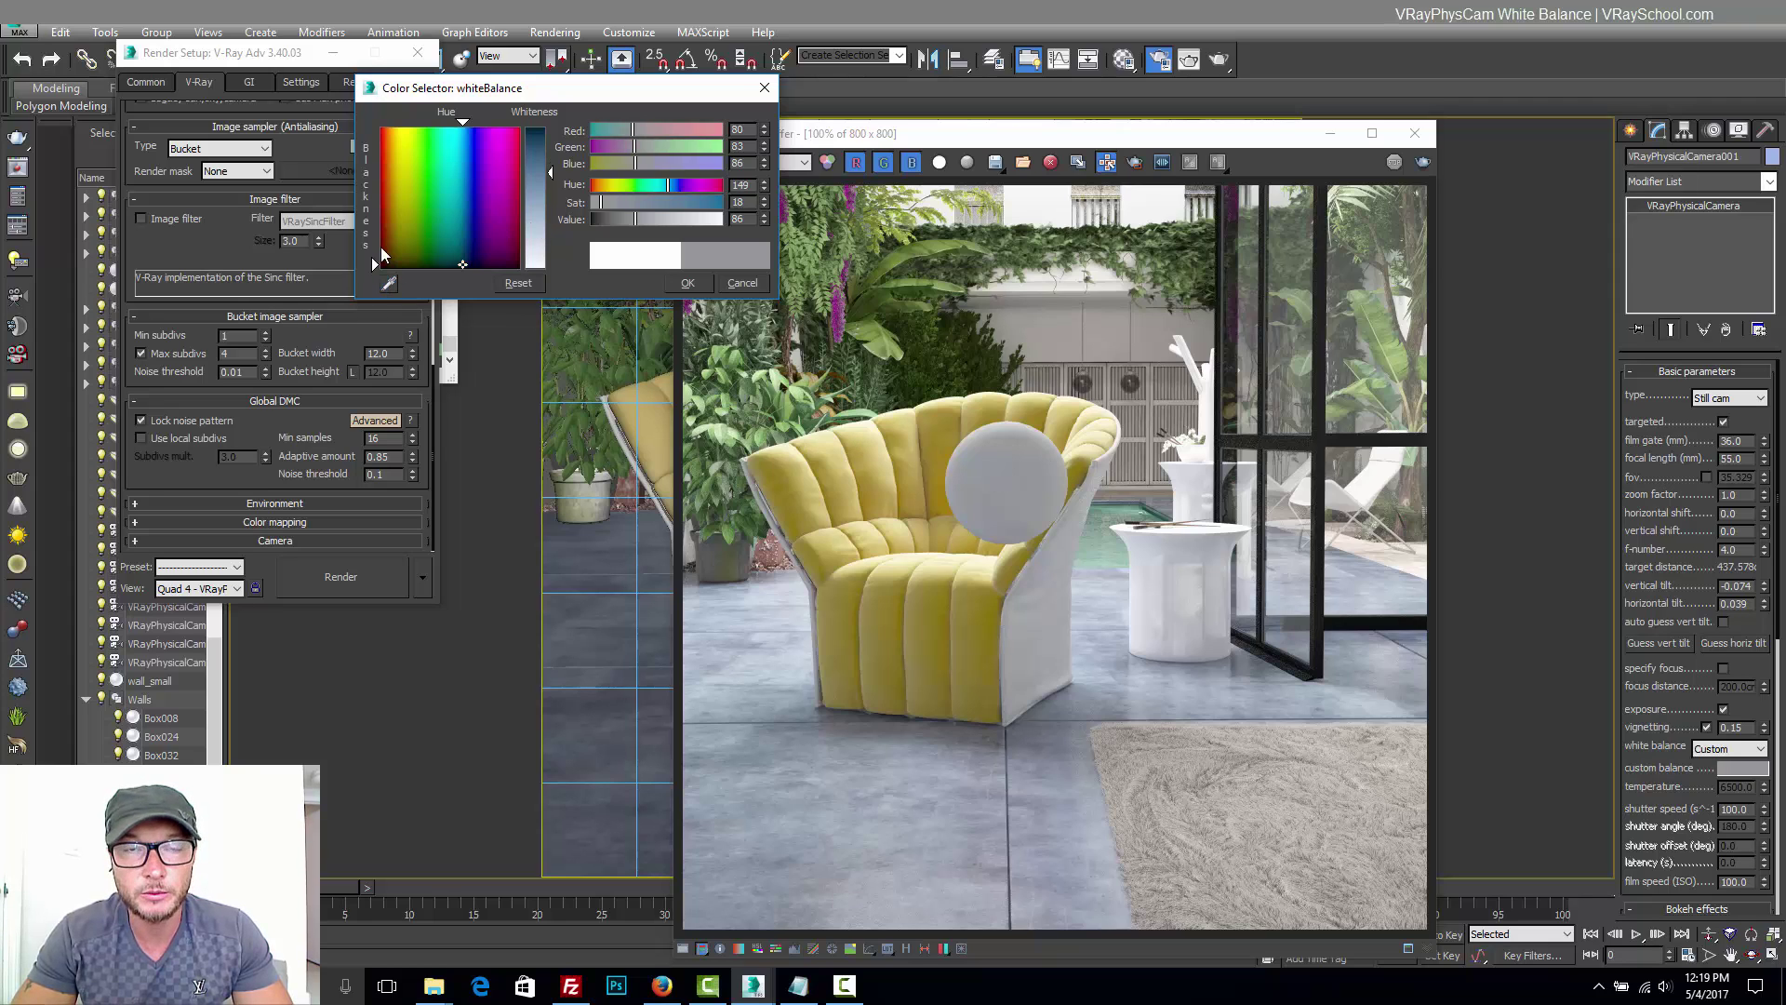
left_click(661, 985)
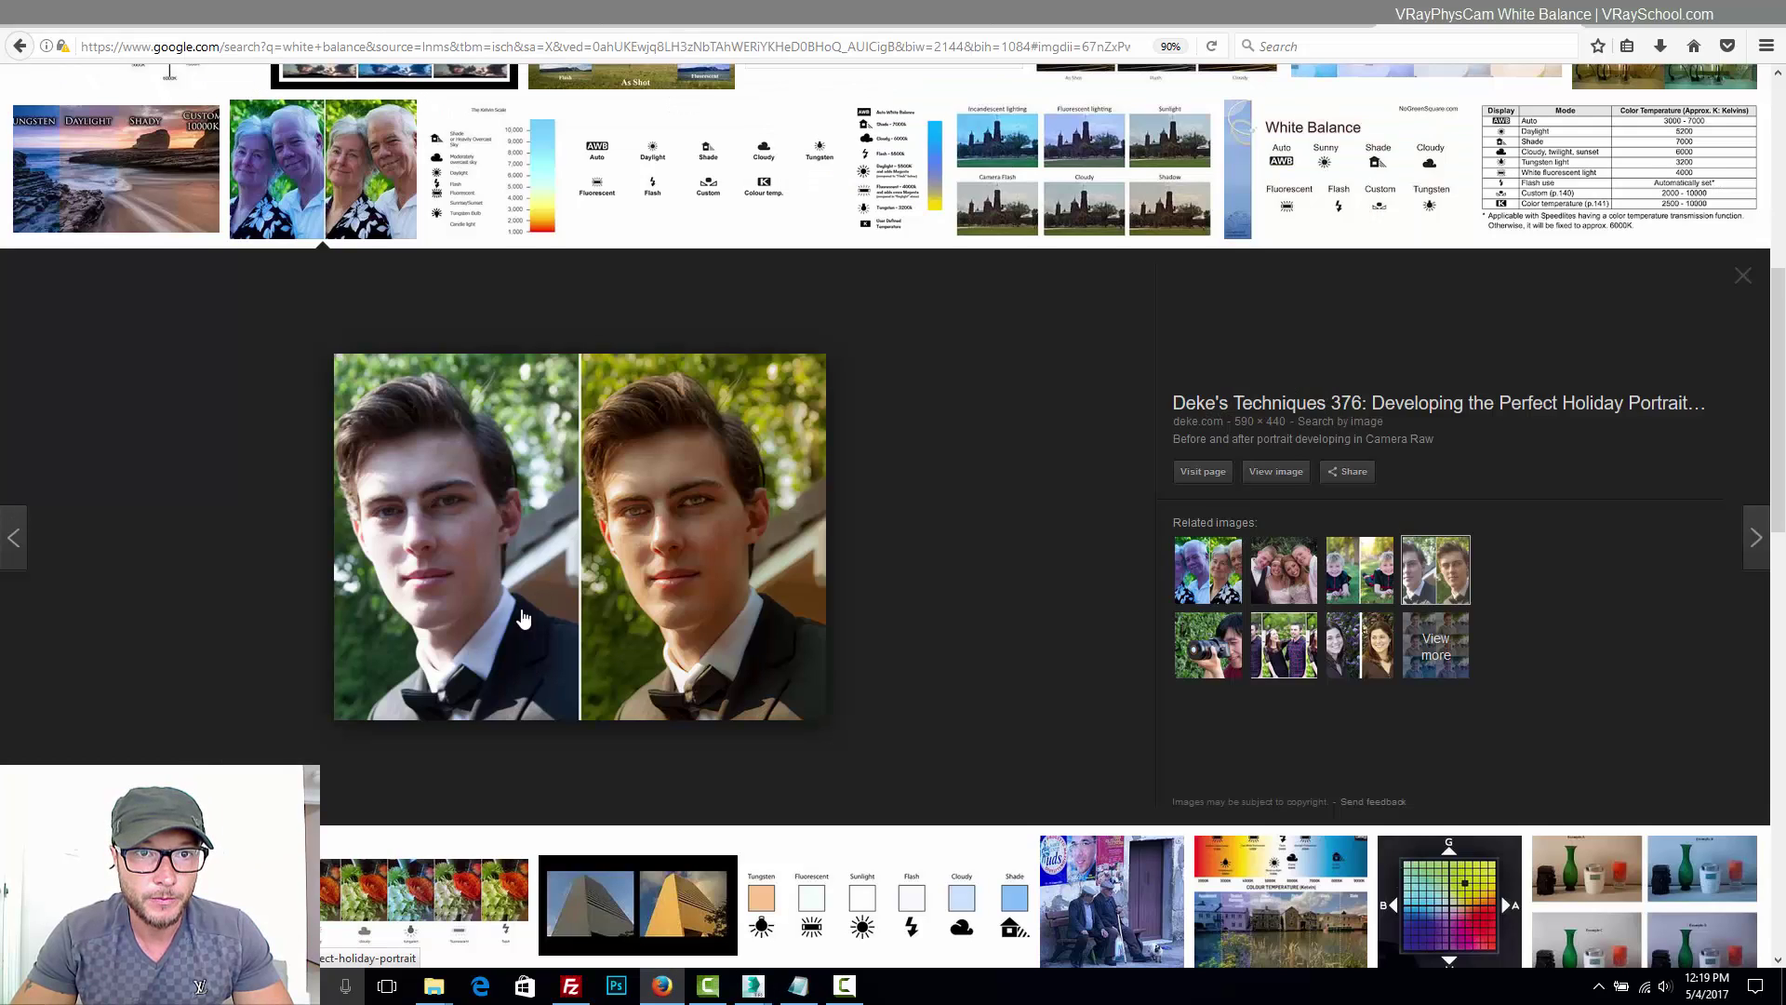
Scroll through the white balance examples, then Alt+Tab back to 3ds Max.
scroll(523, 555, "down", 4)
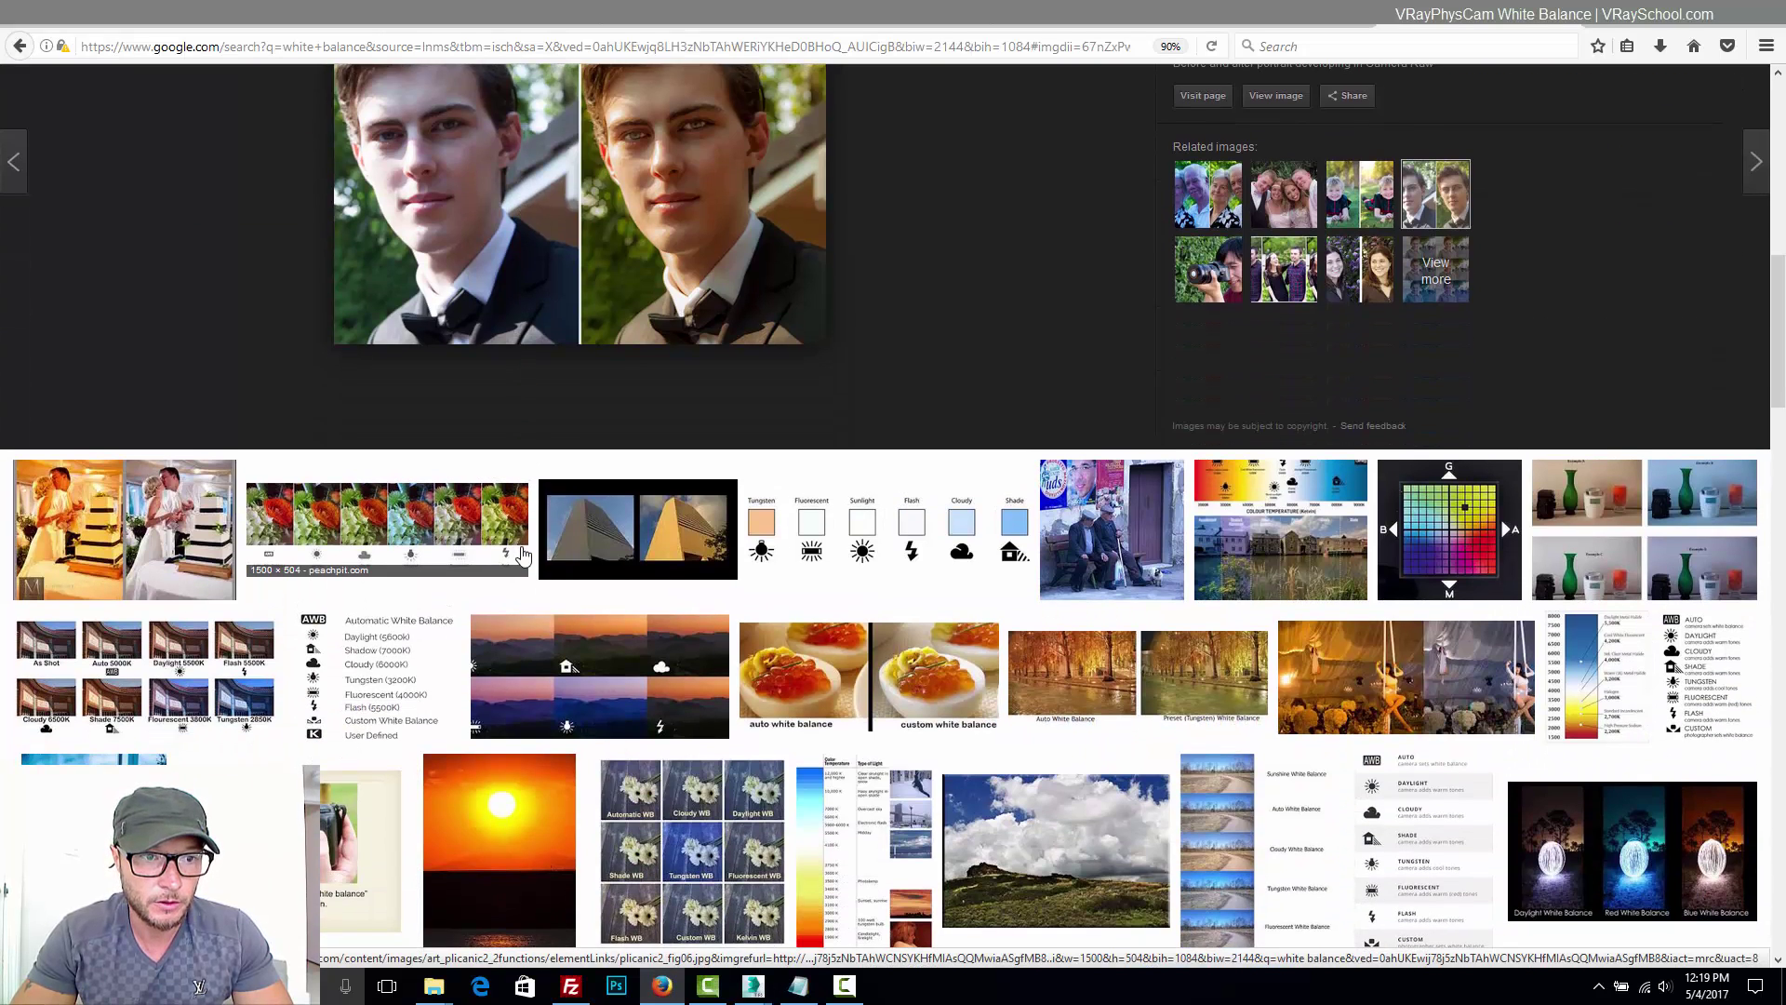
scroll(524, 555, "down", 2)
scroll(524, 555, "up", 5)
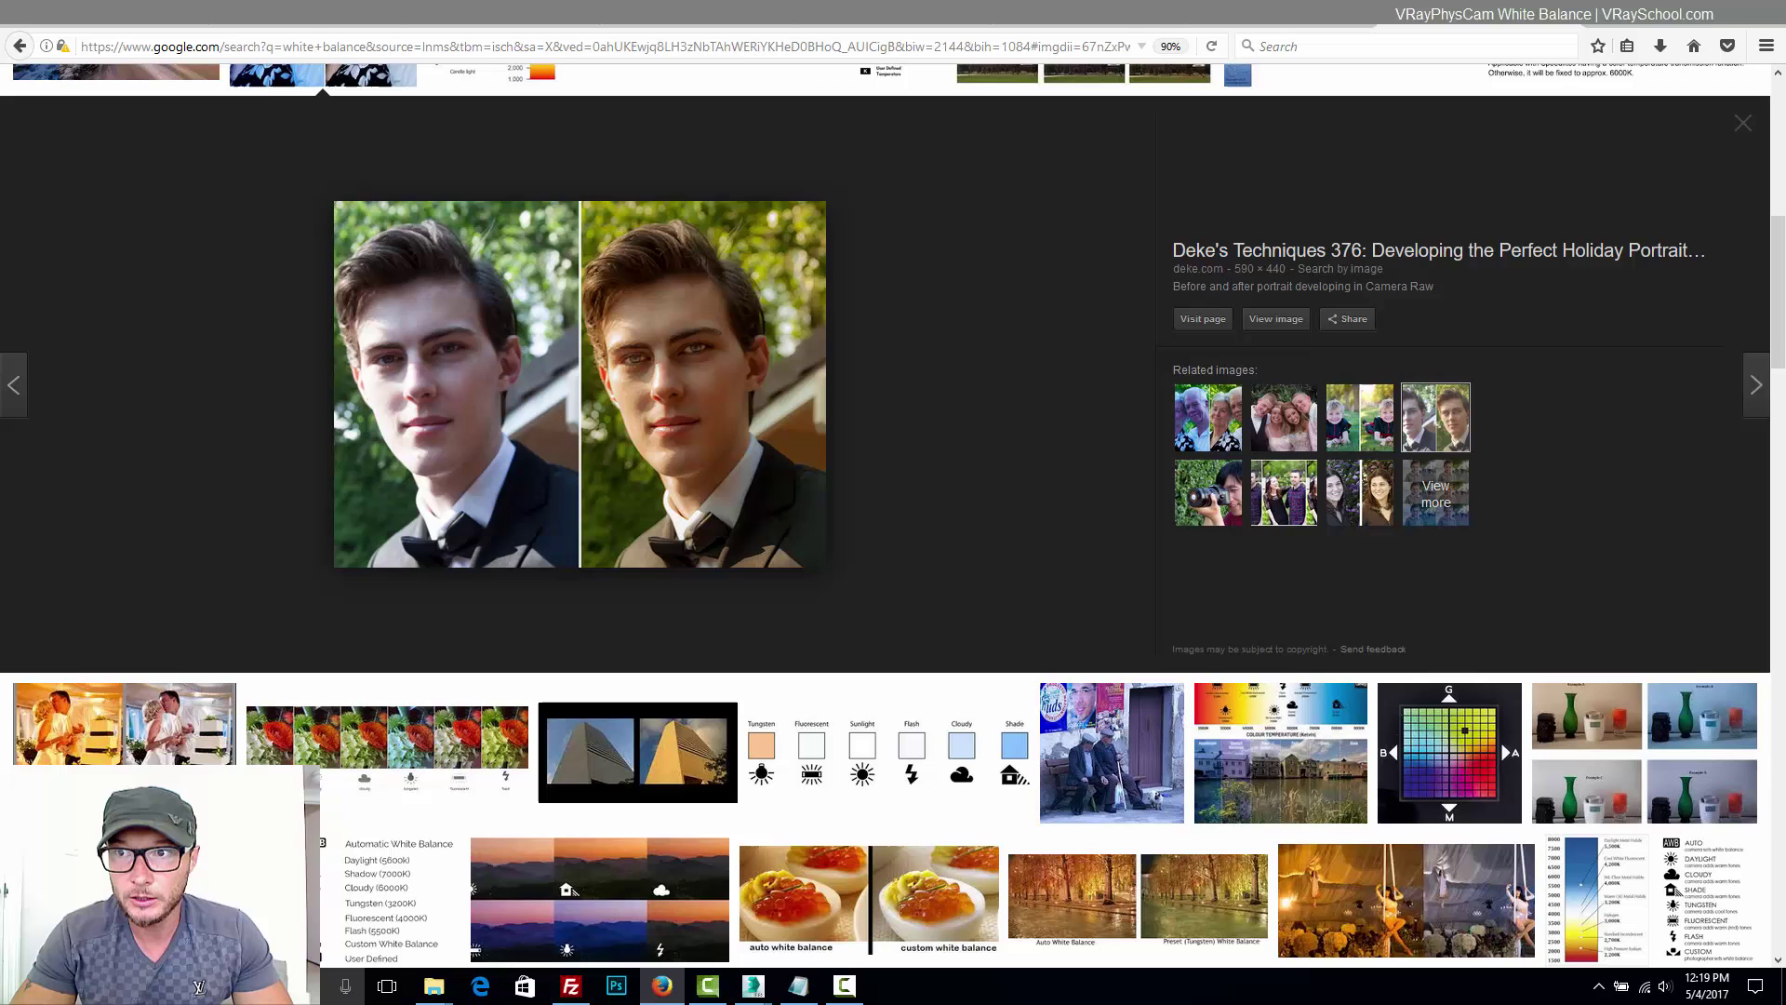
key("alt+Tab")
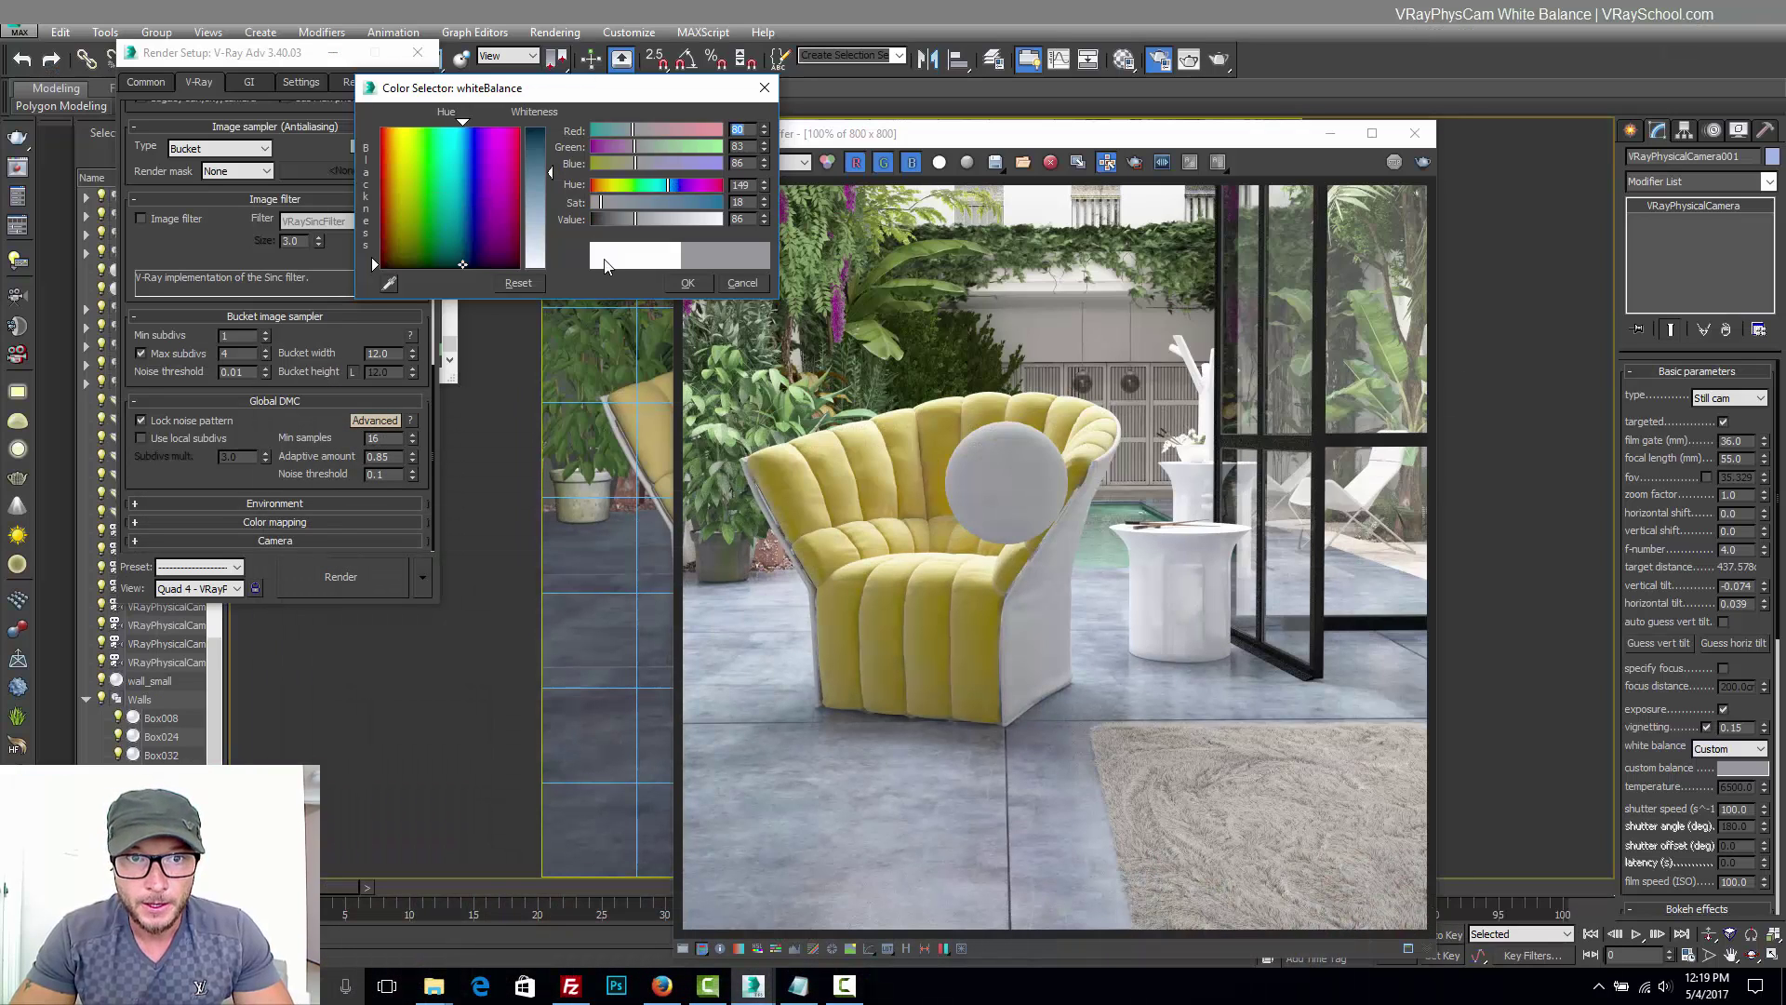
Resample the grey probe sphere's colour with the eyedropper.
left_click(389, 284)
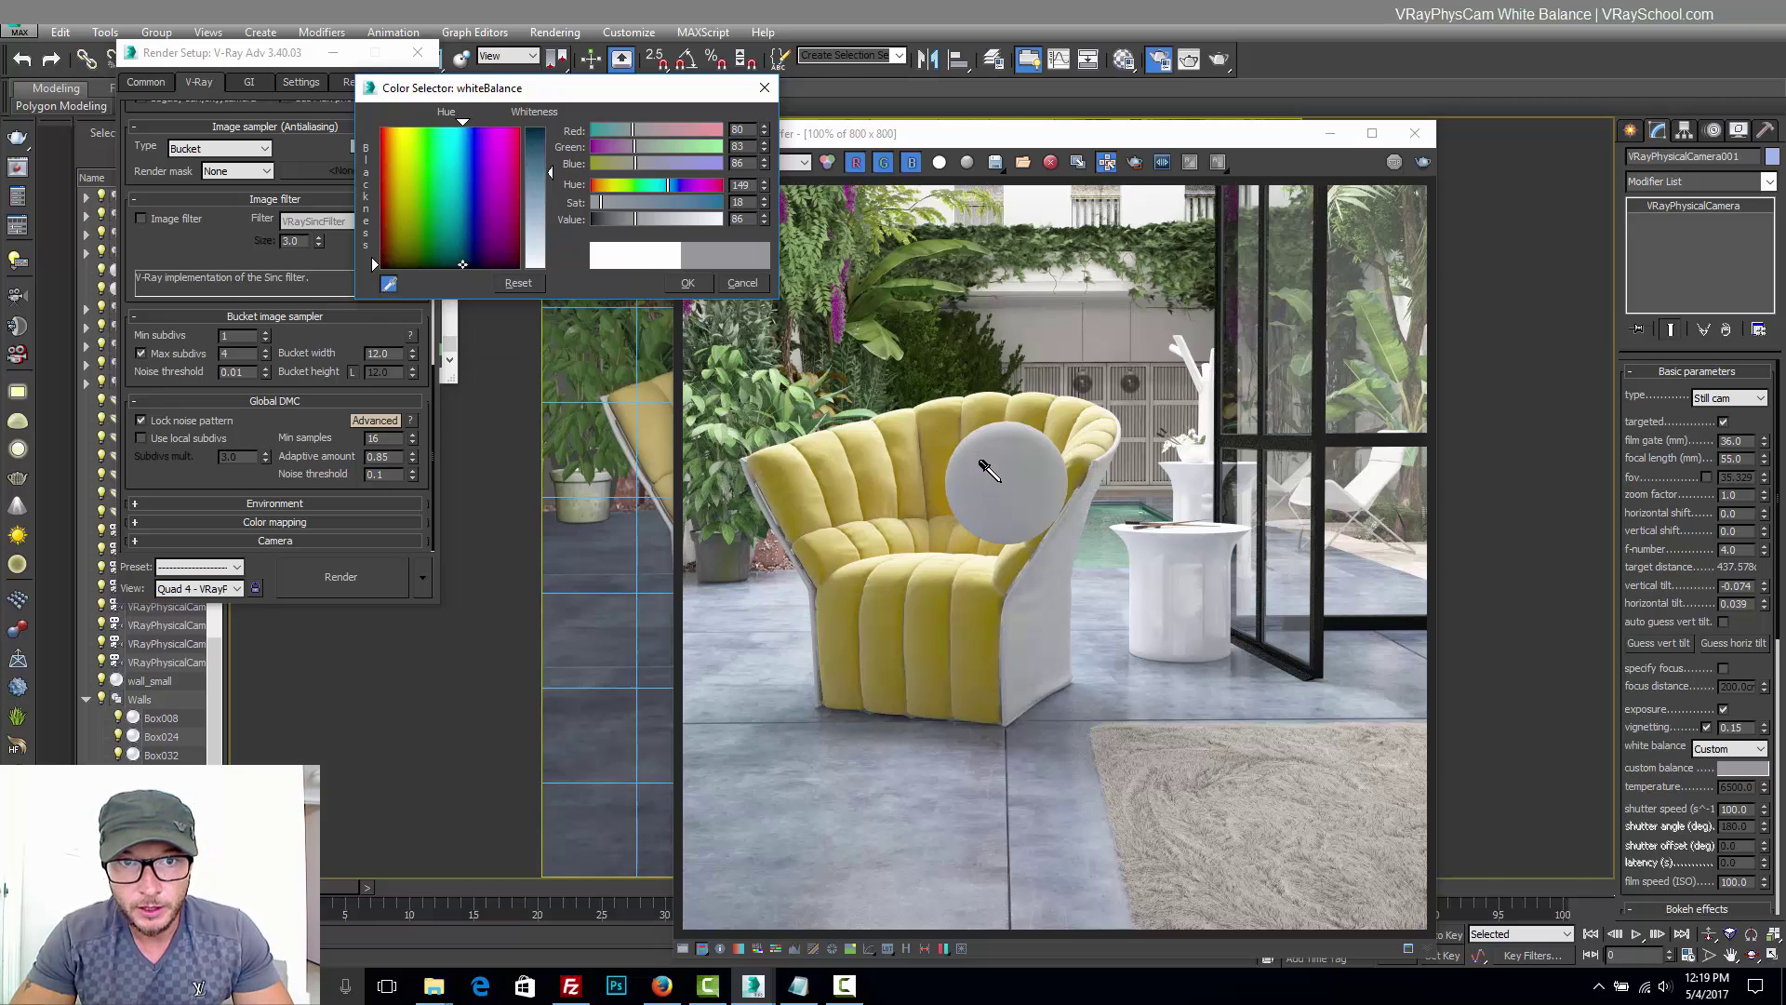
left_click(982, 464)
left_click(389, 284)
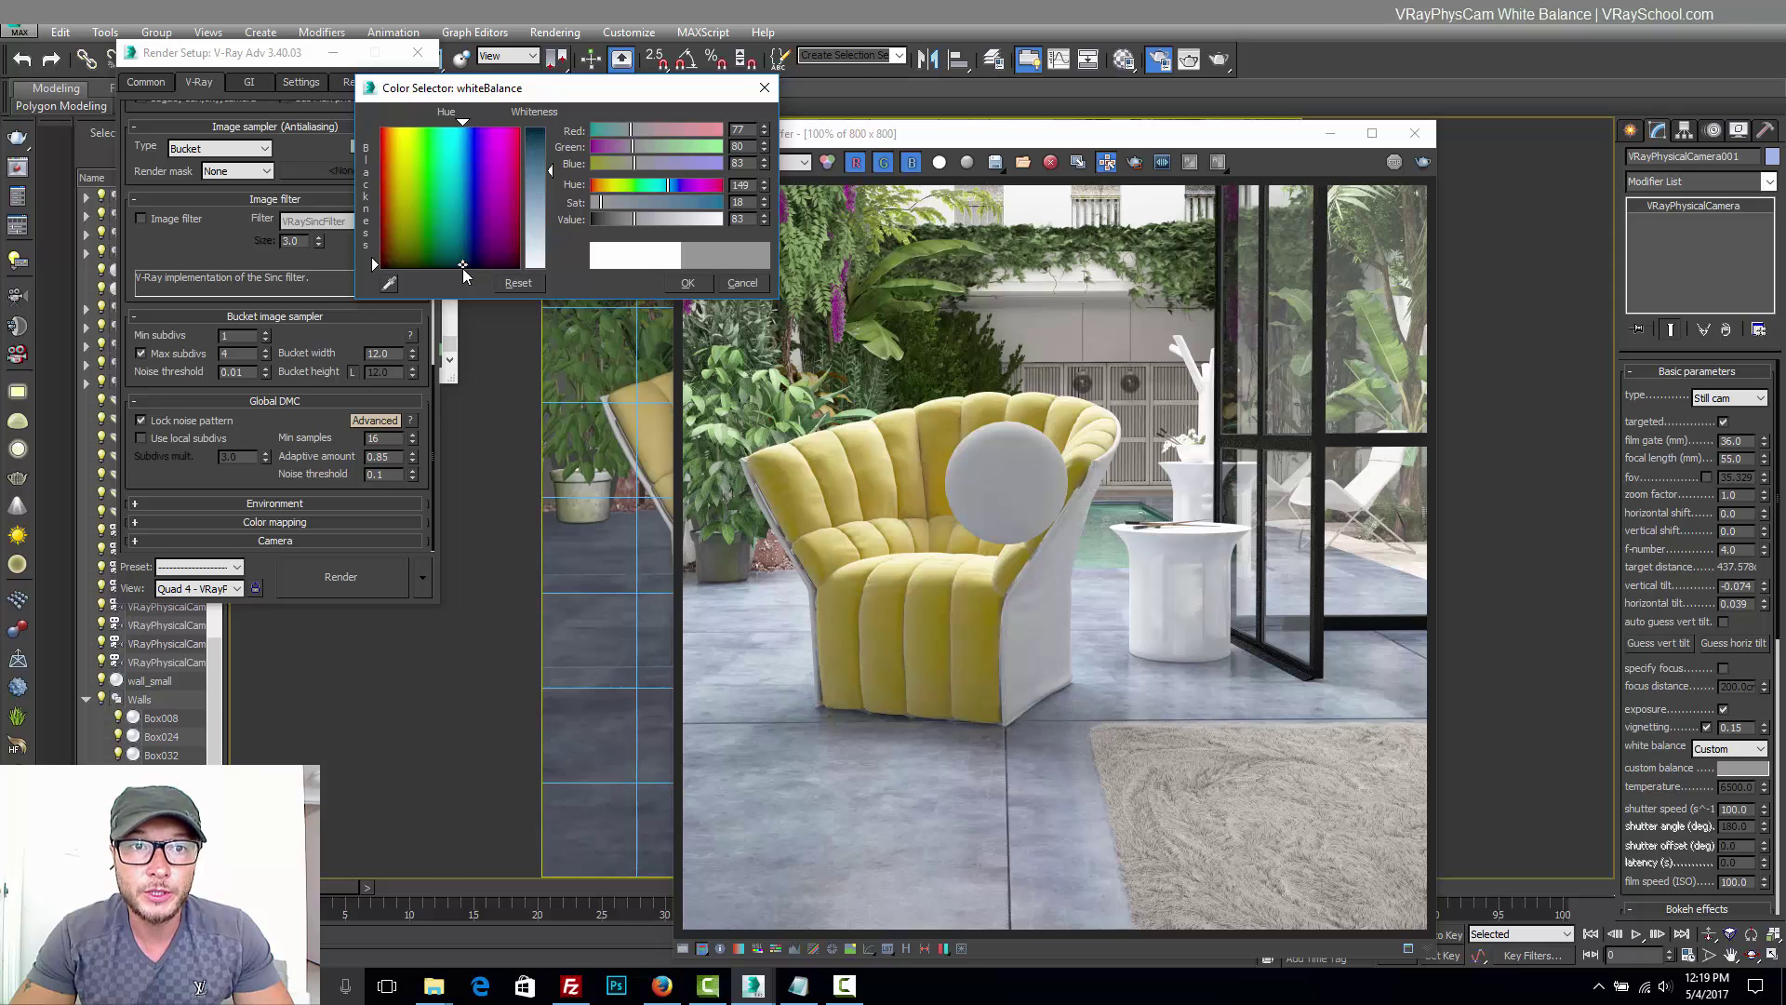
Shift the colour to a brighter bluish grey, 183/193/203, and move the dialog lower.
left_click_drag(463, 268, 461, 233)
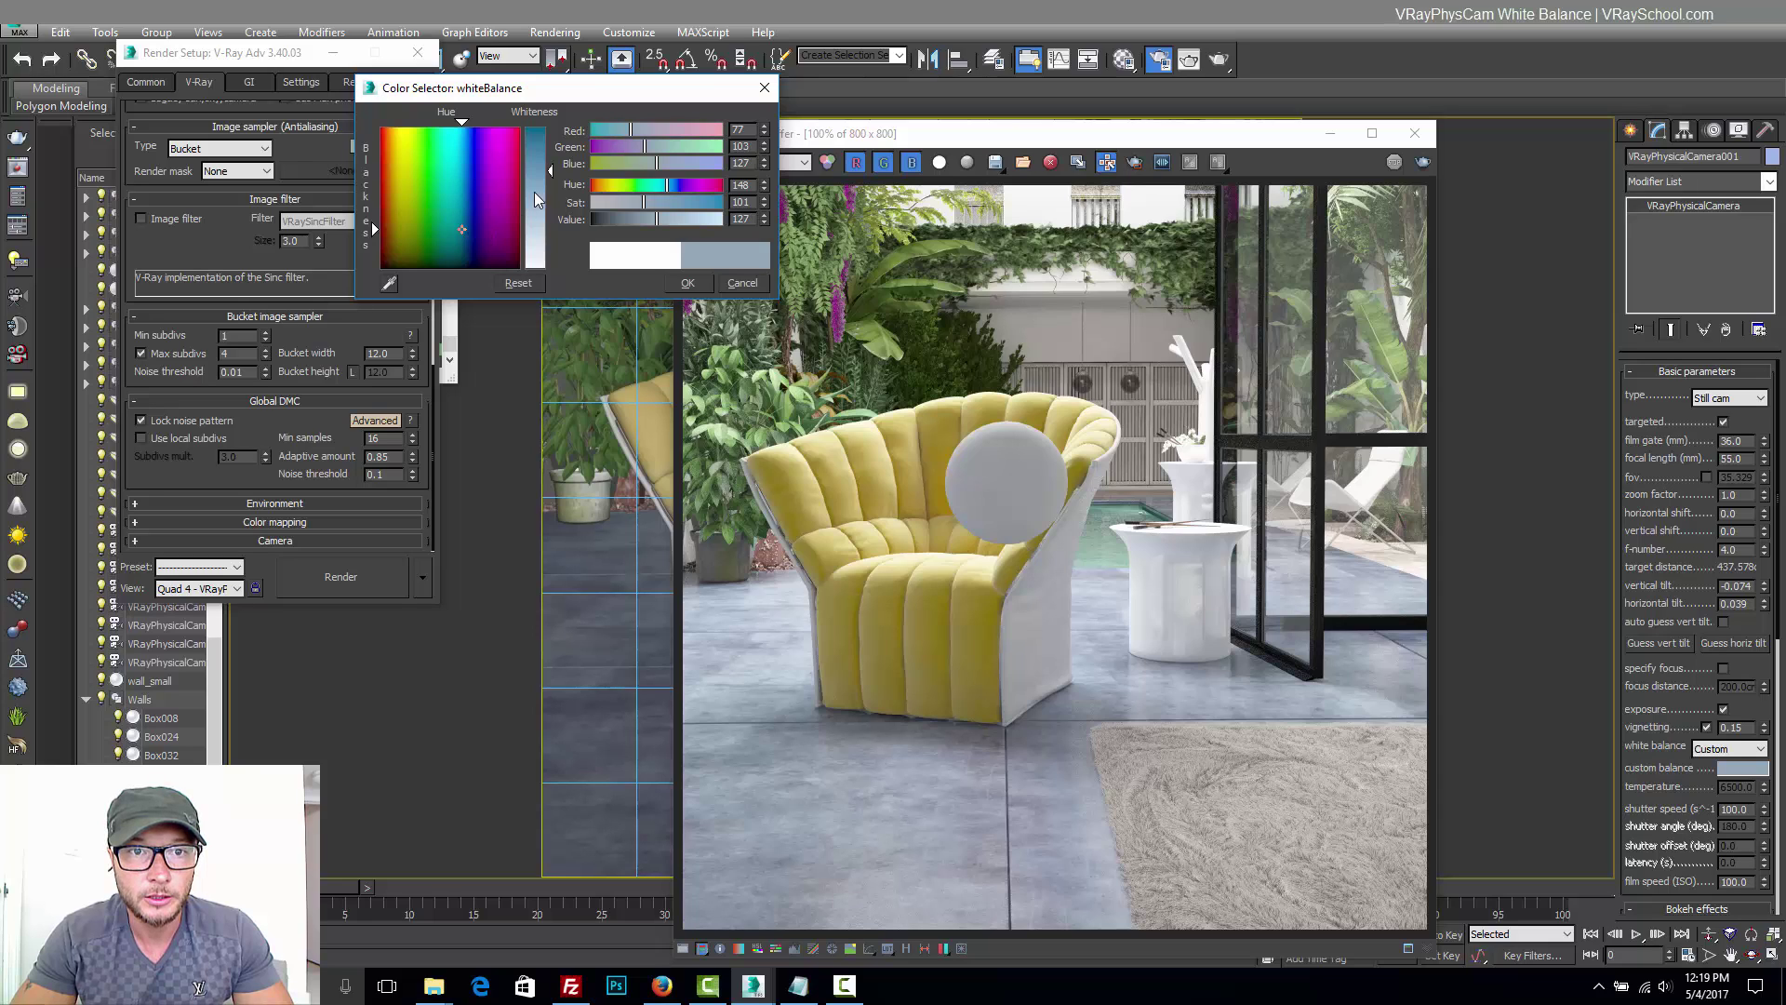
left_click_drag(553, 172, 550, 224)
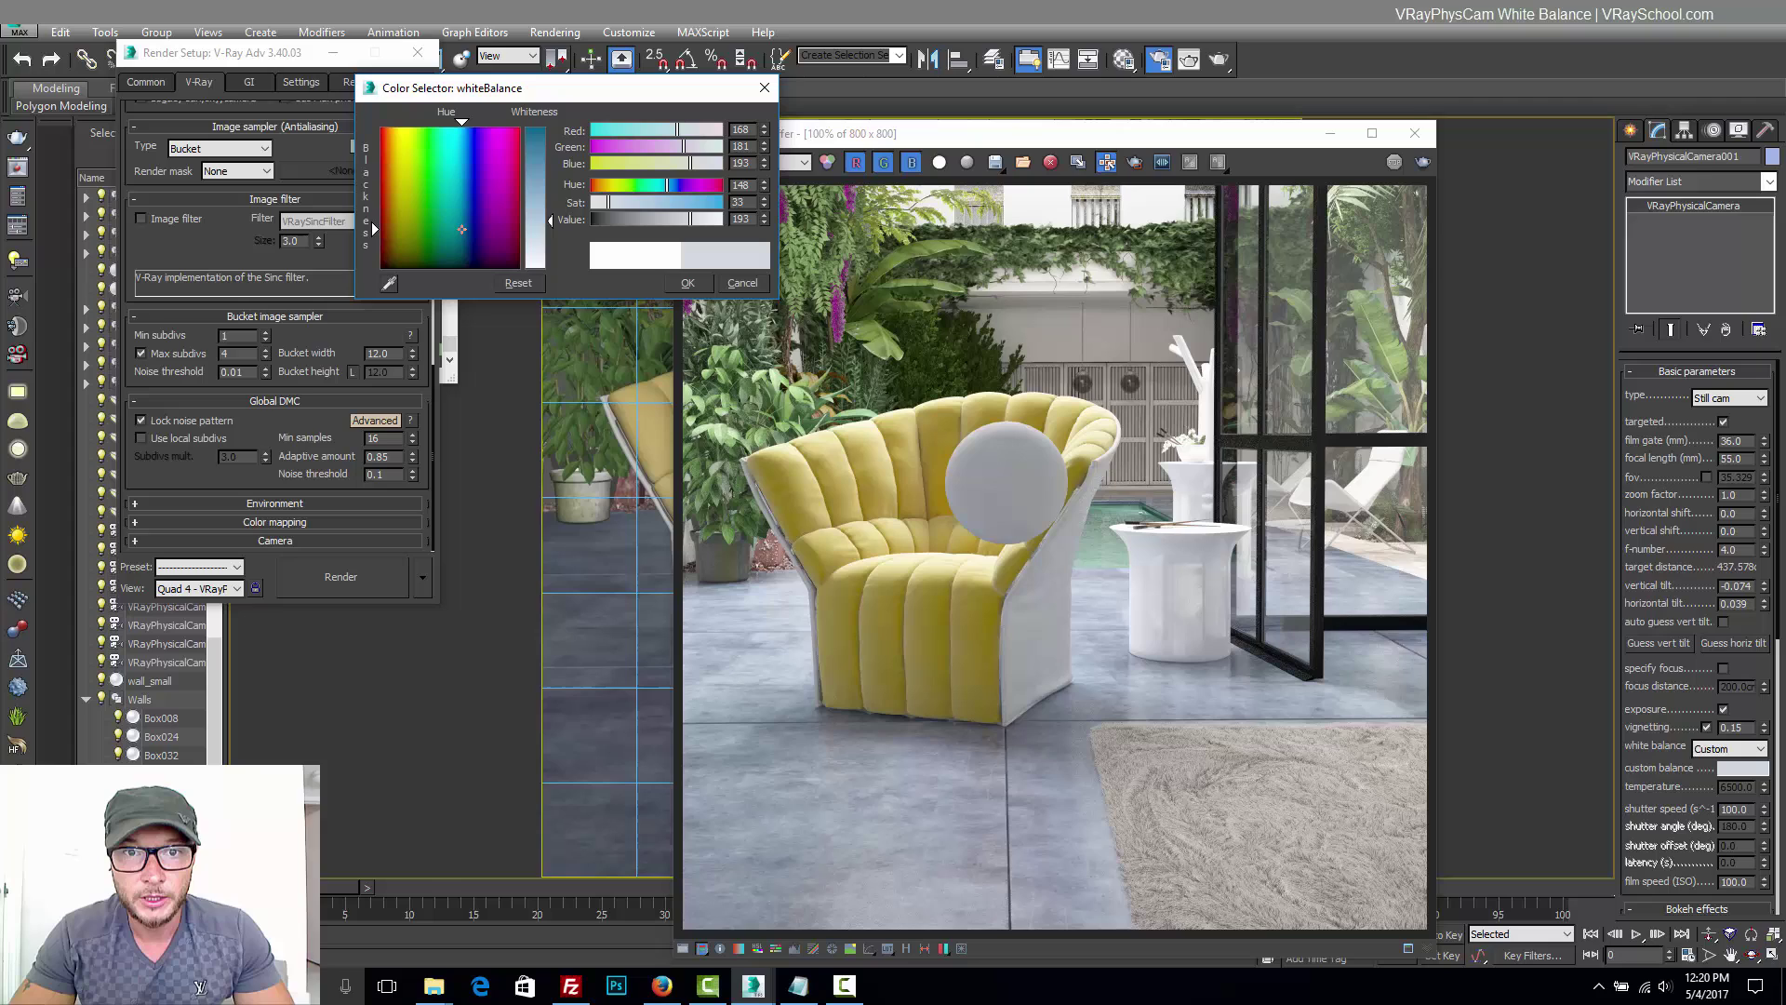
left_click_drag(765, 219, 764, 214)
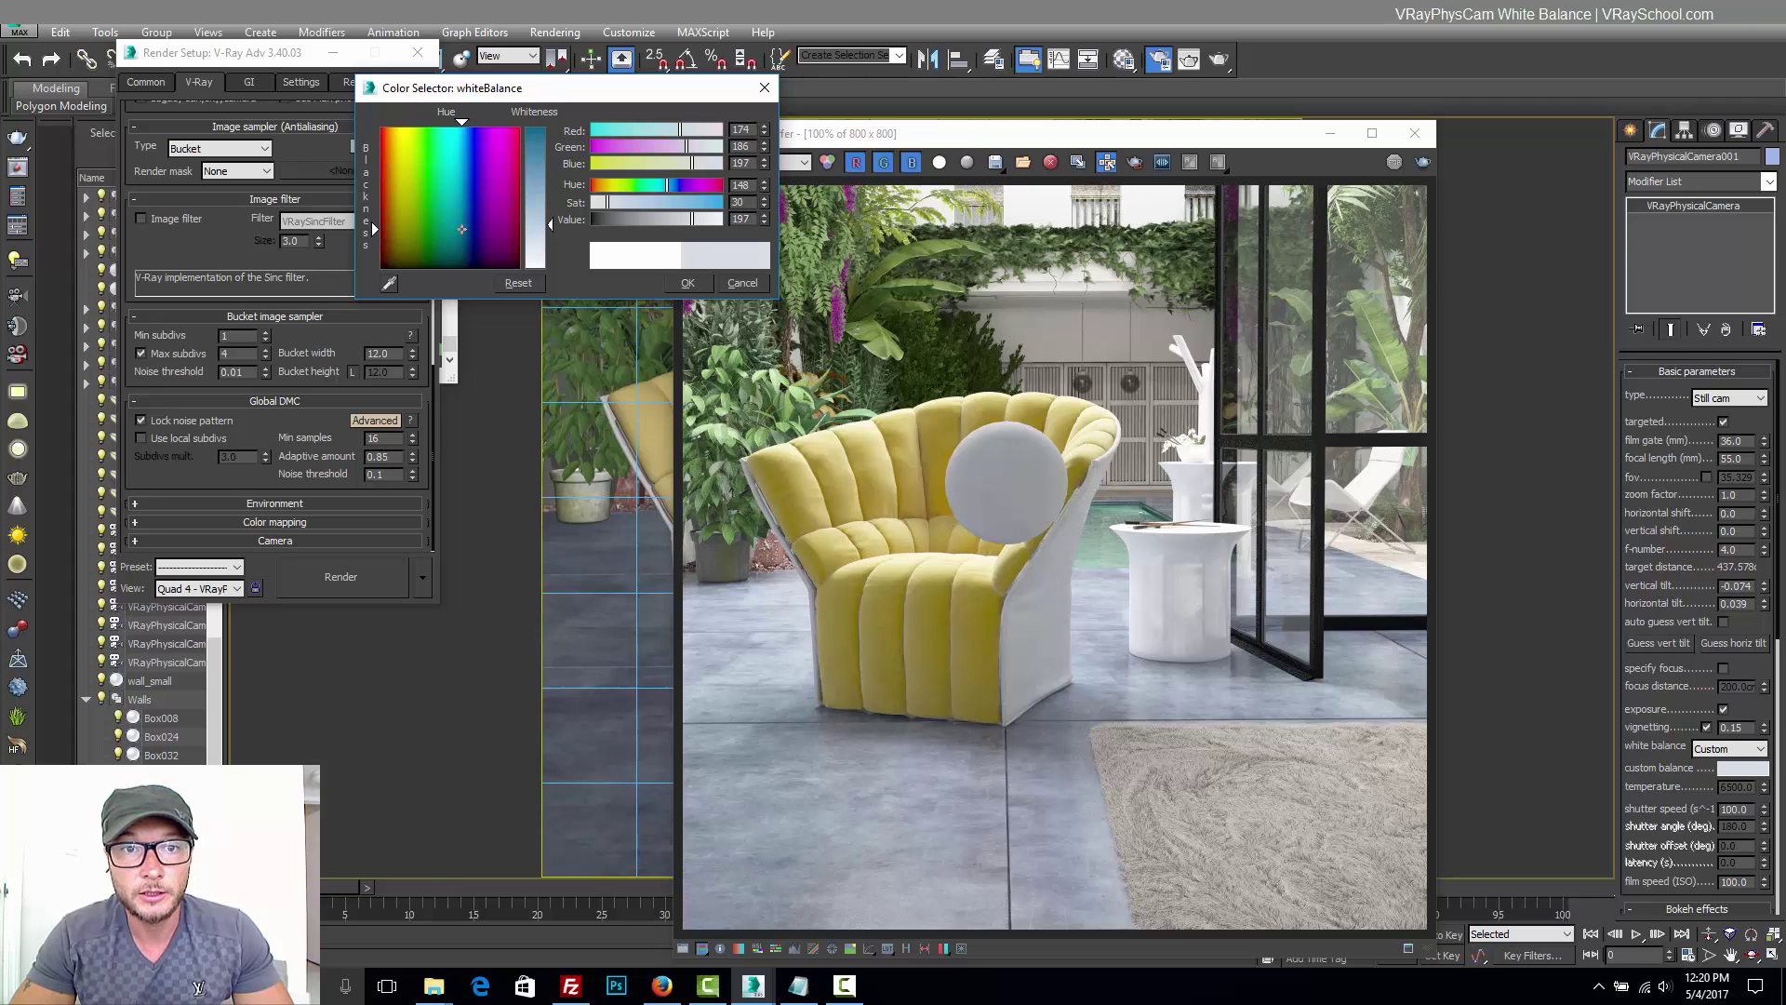
left_click_drag(765, 214, 765, 206)
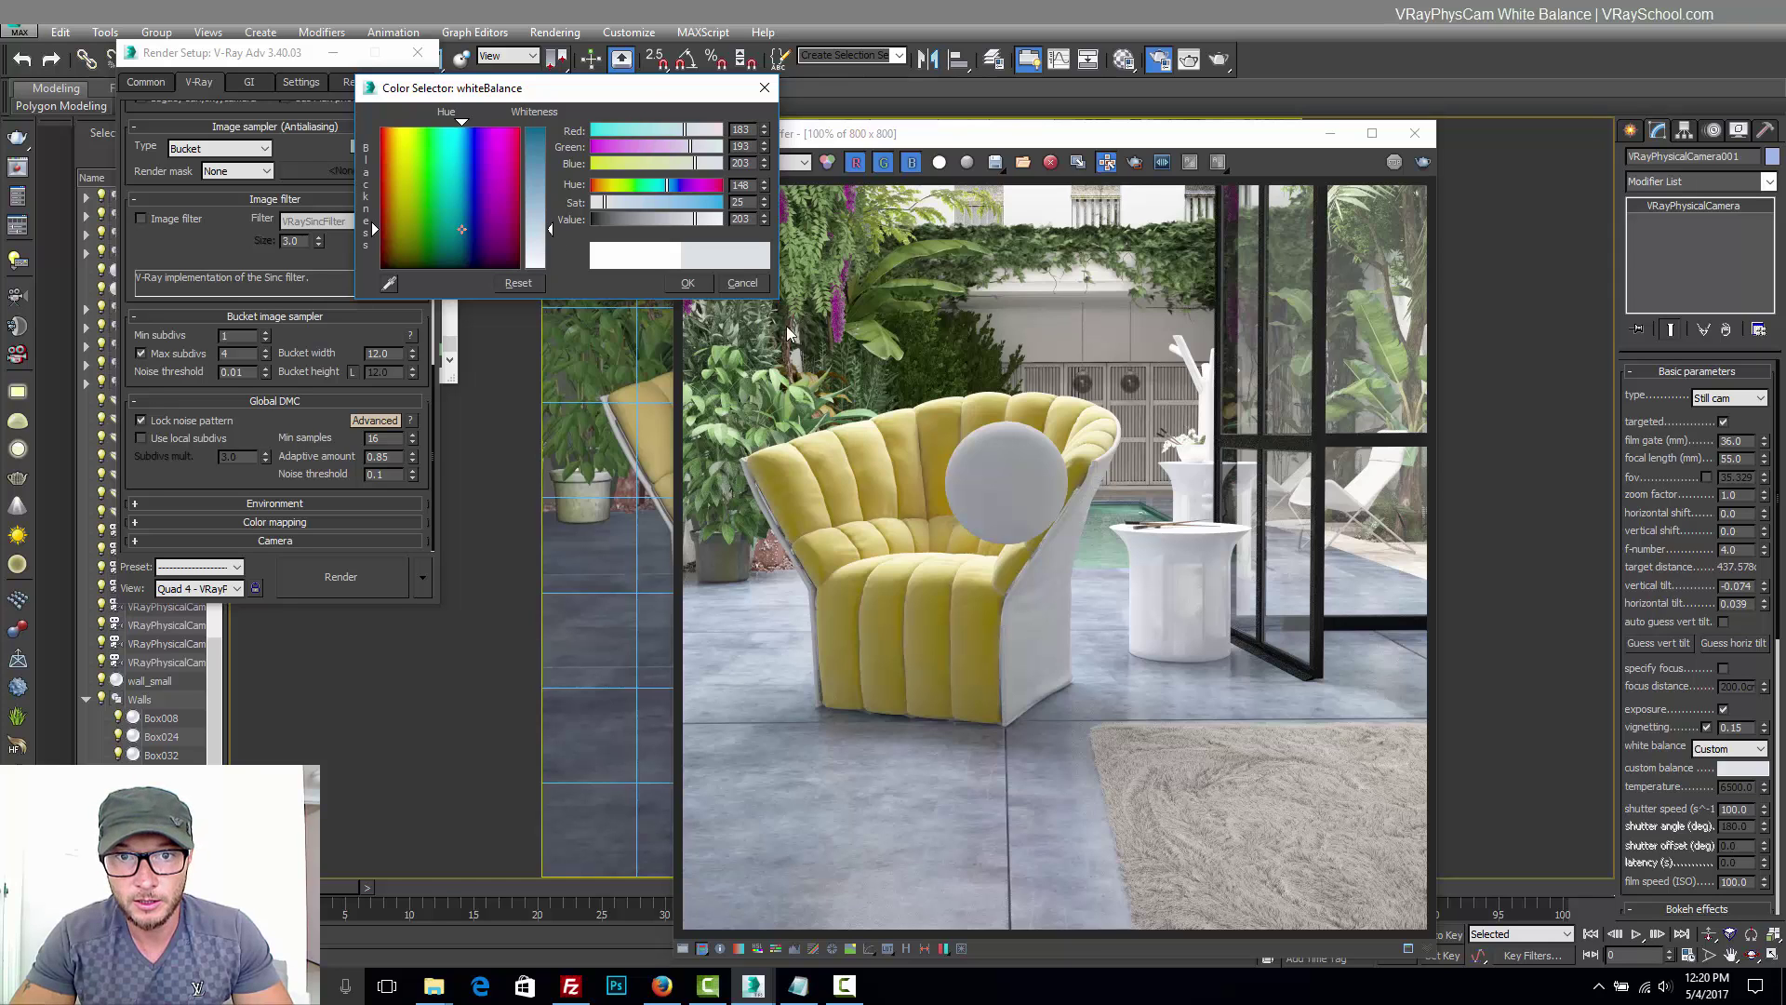
left_click_drag(651, 97, 711, 304)
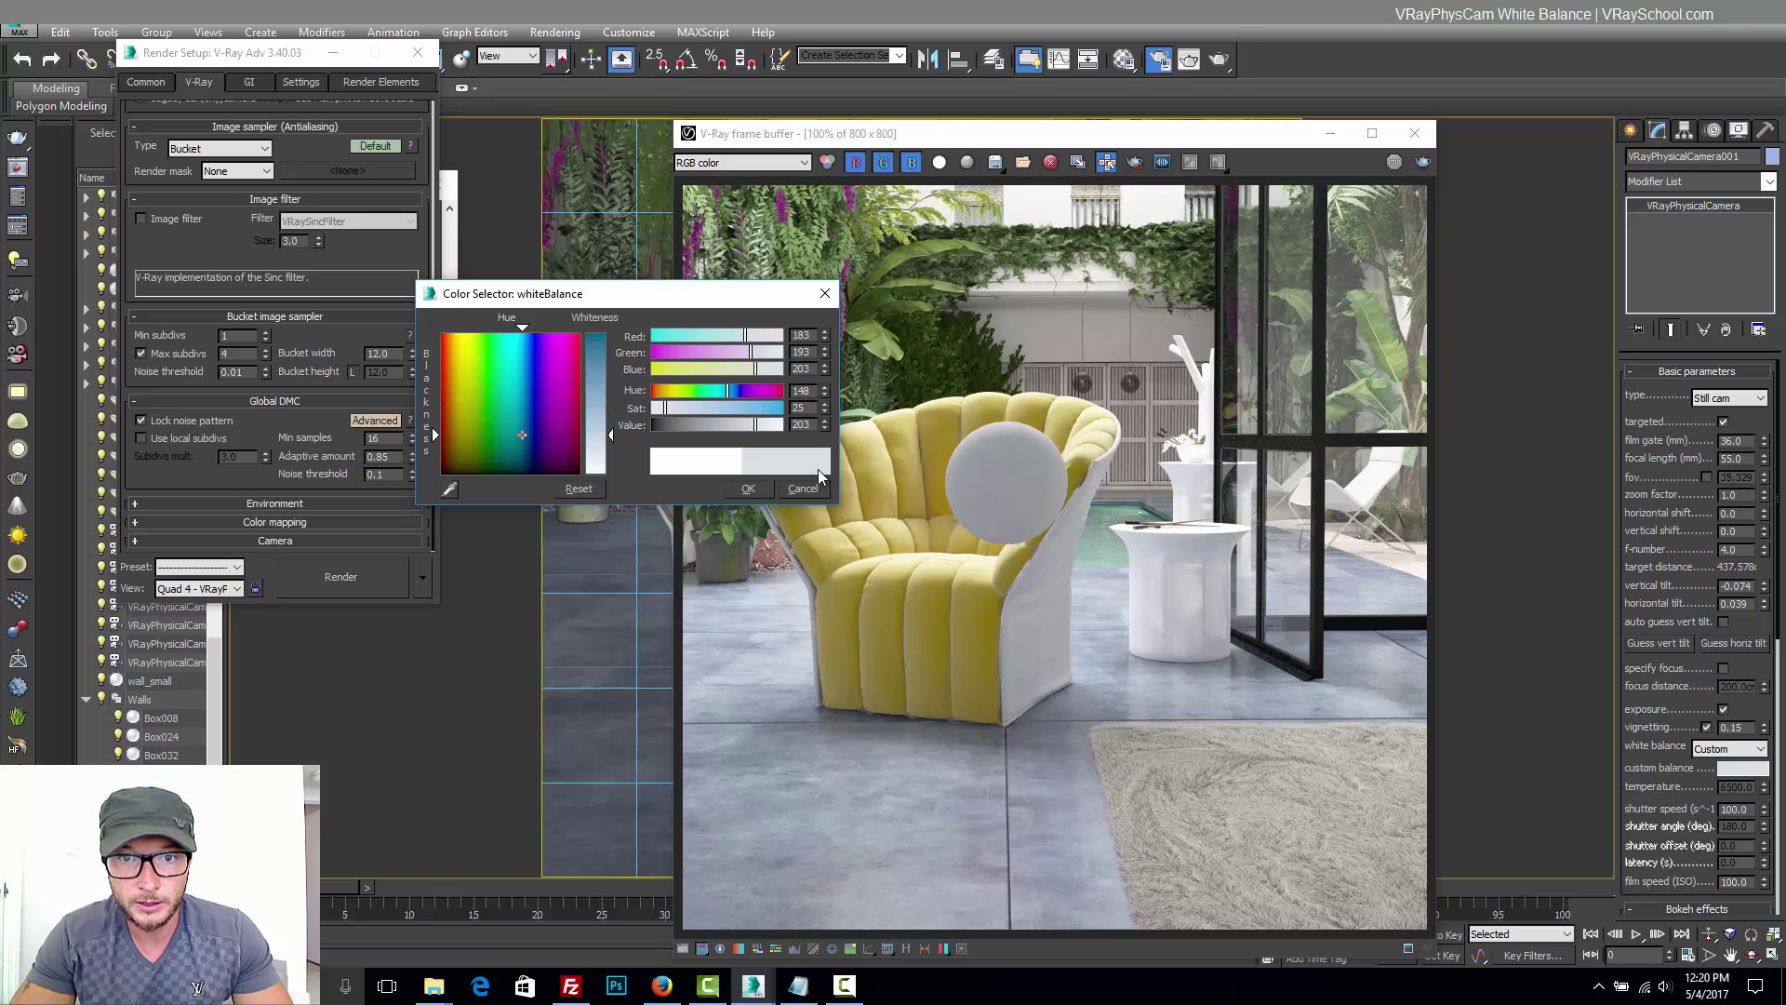
Accept the 183/193/203 colour and mark a render region over the left half.
left_click(744, 493)
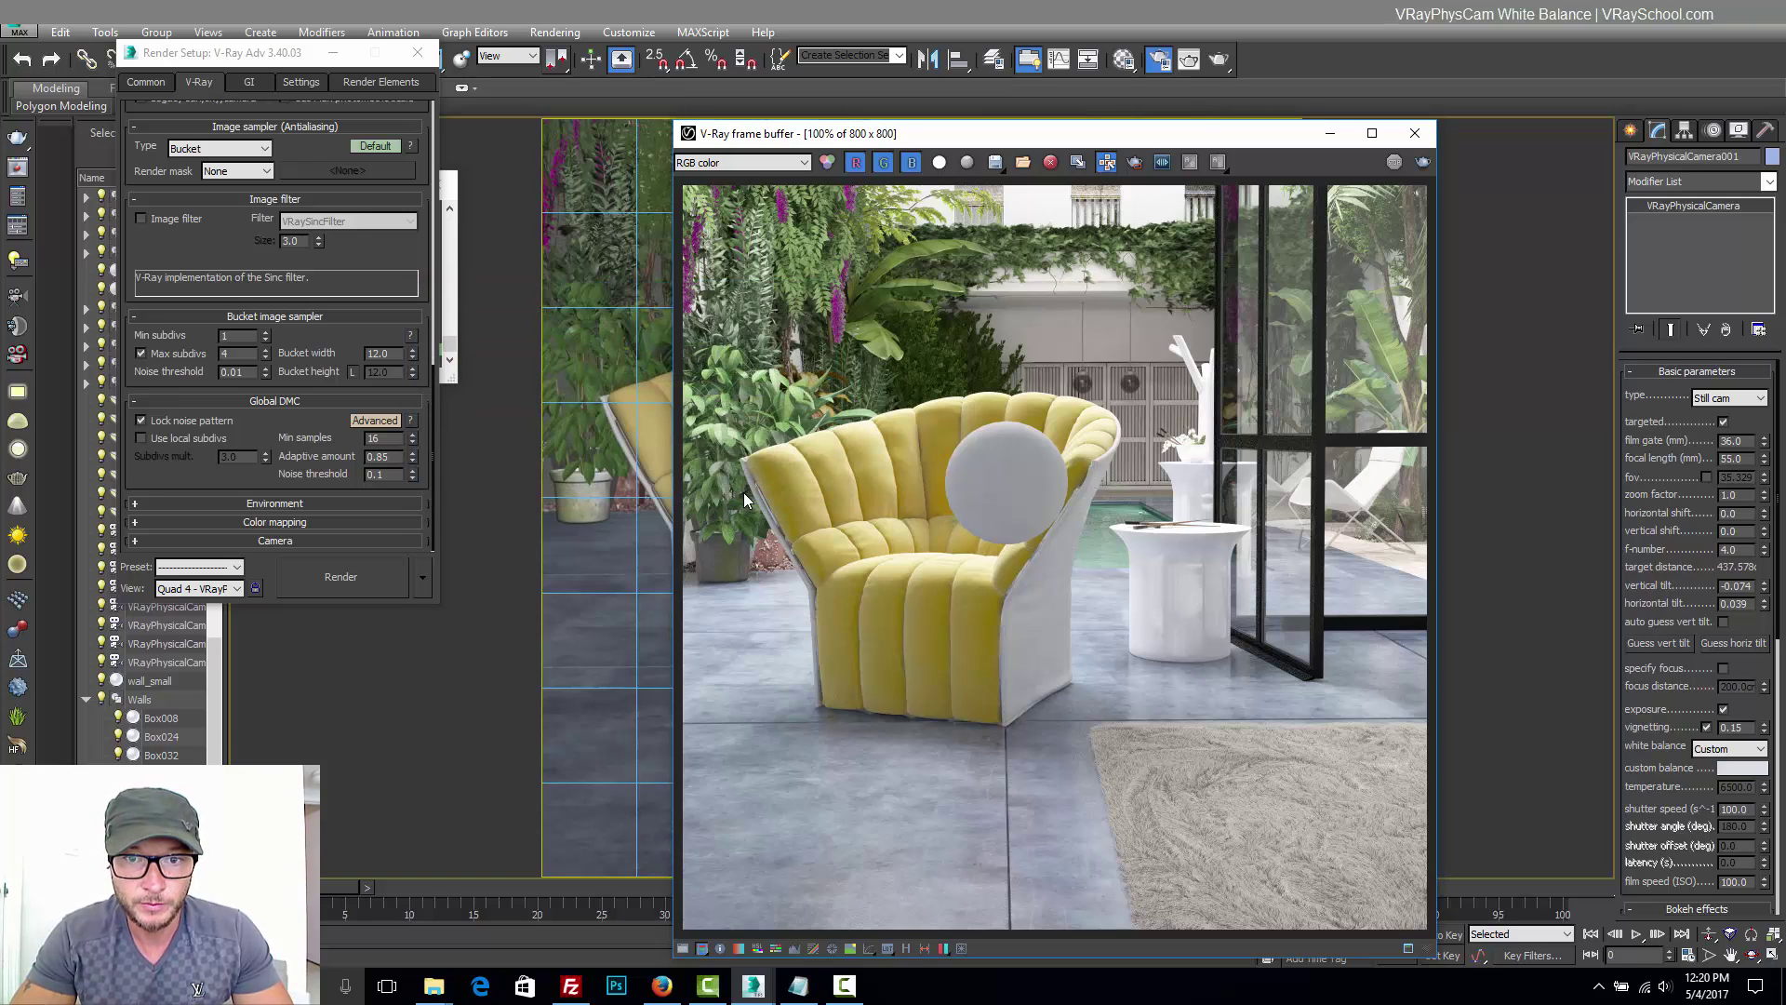
left_click(1133, 162)
left_click_drag(686, 189, 1018, 929)
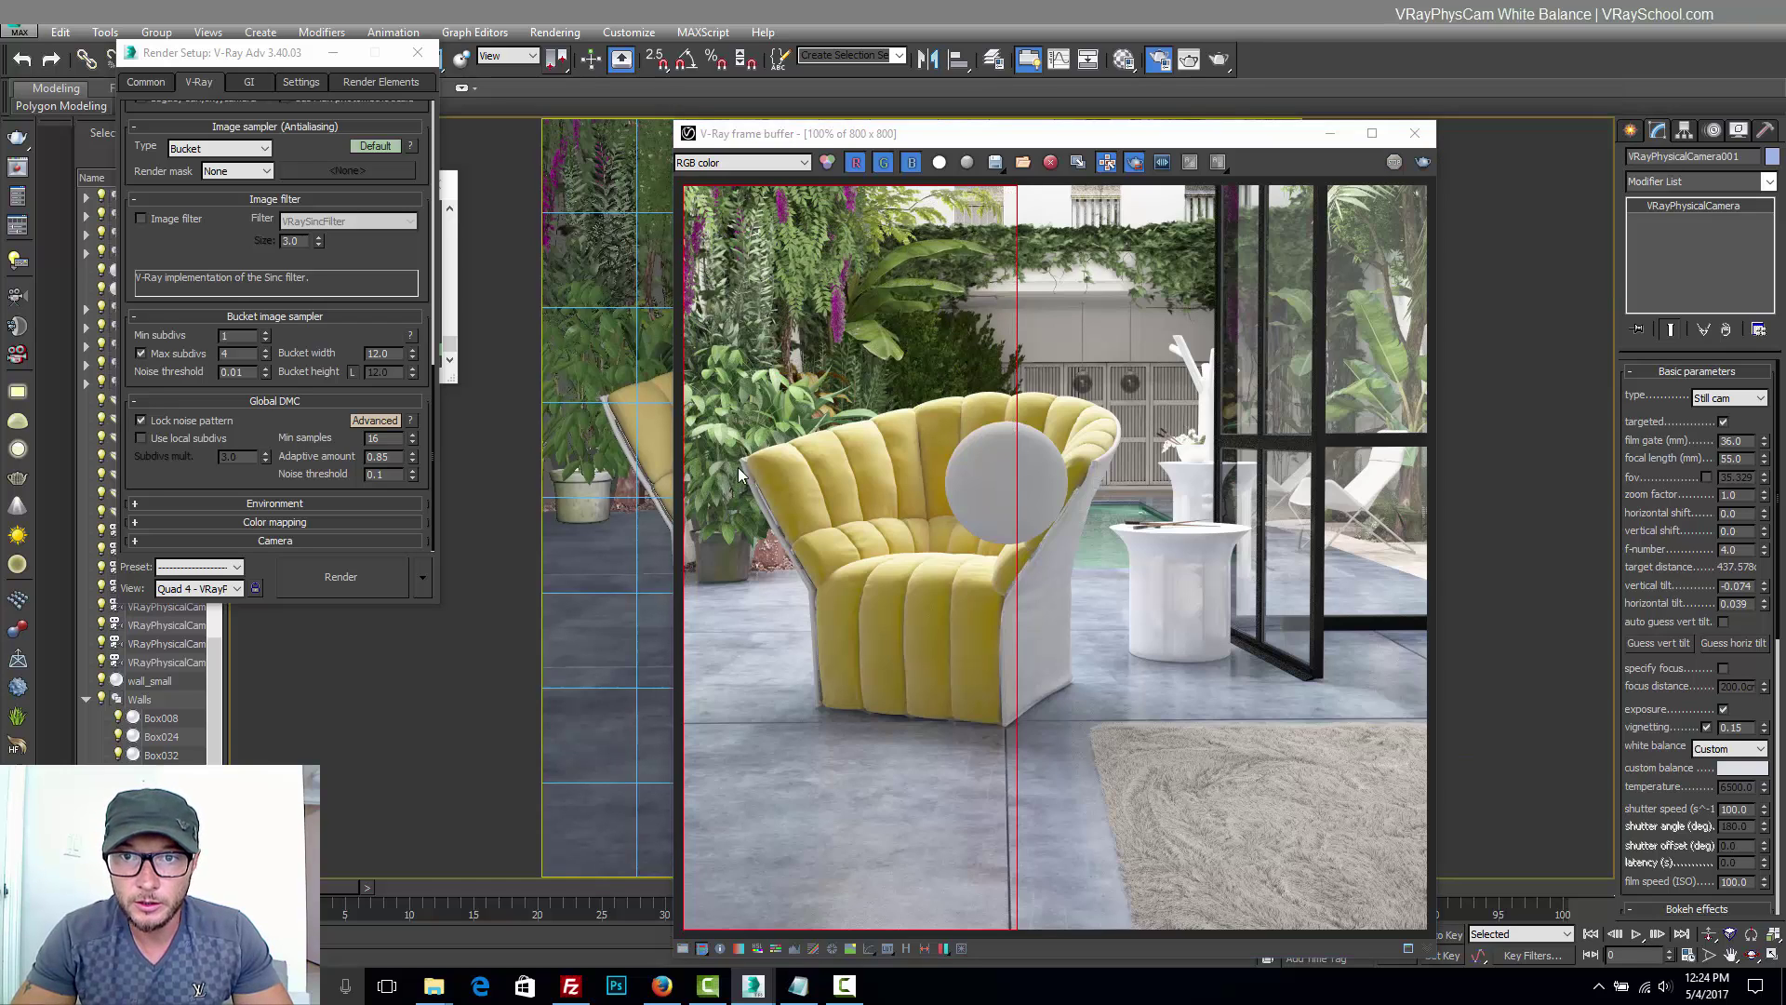
Turn the render region off in the V-Ray frame buffer.
left_click(1136, 165)
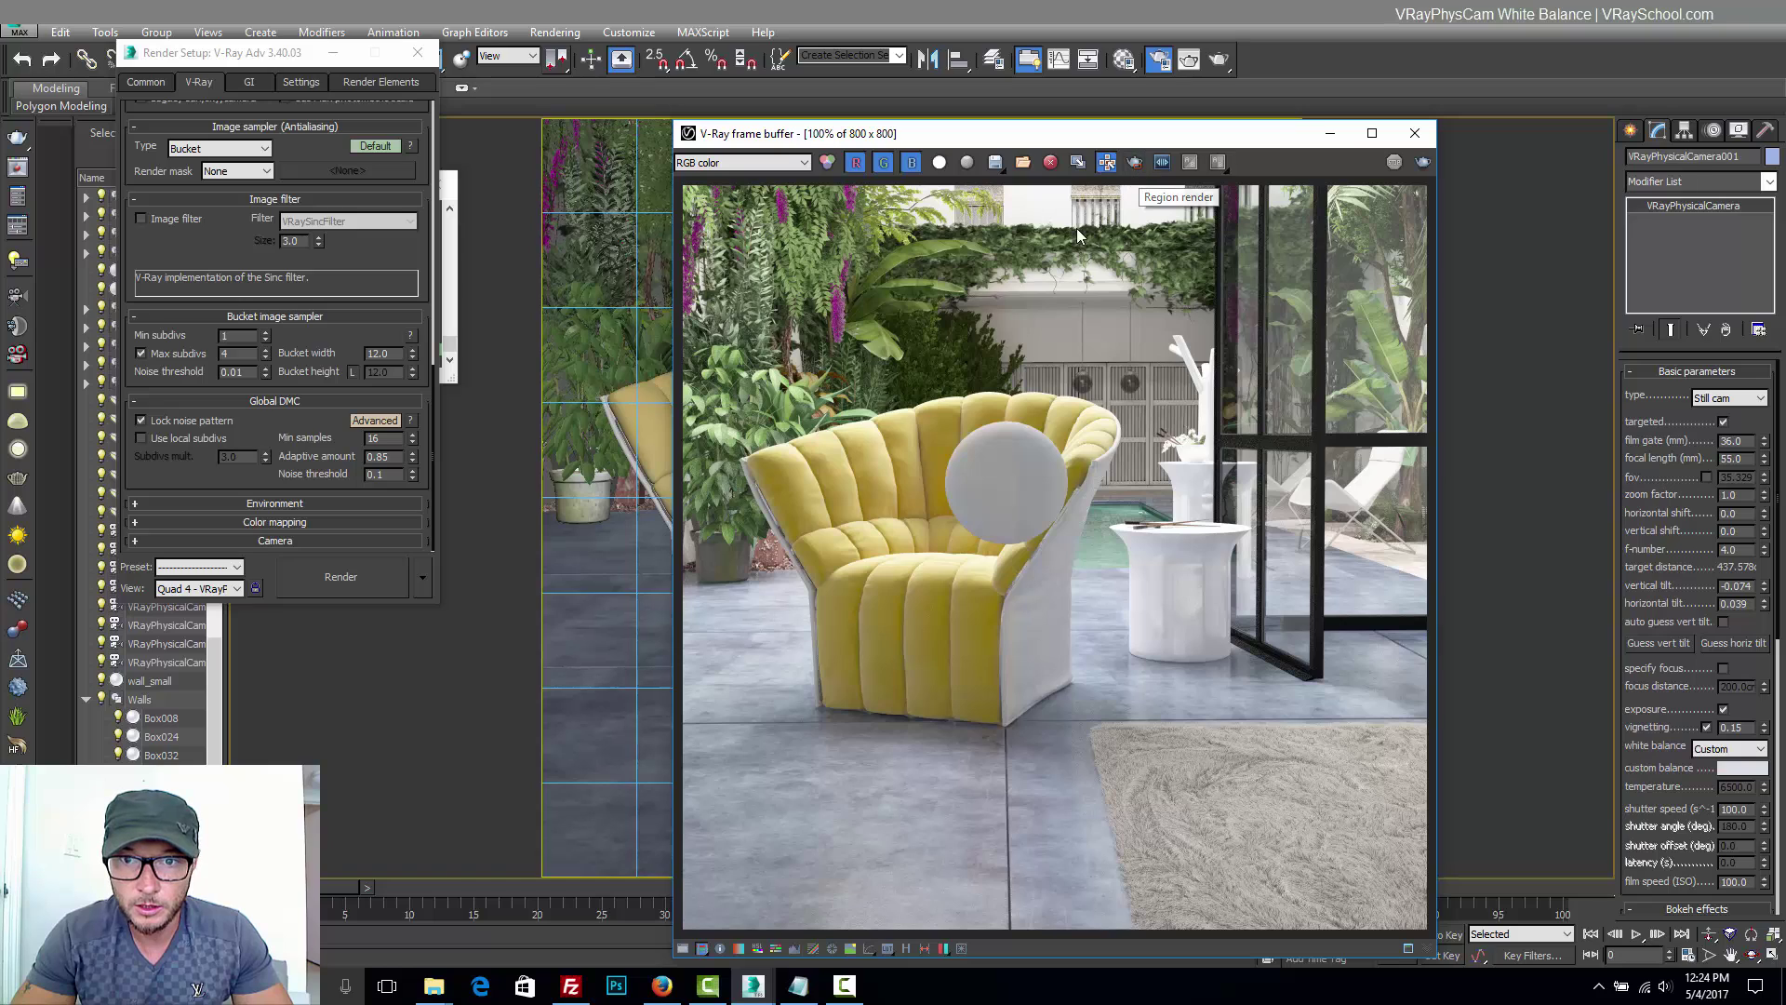
left_click(1136, 165)
left_click(1136, 166)
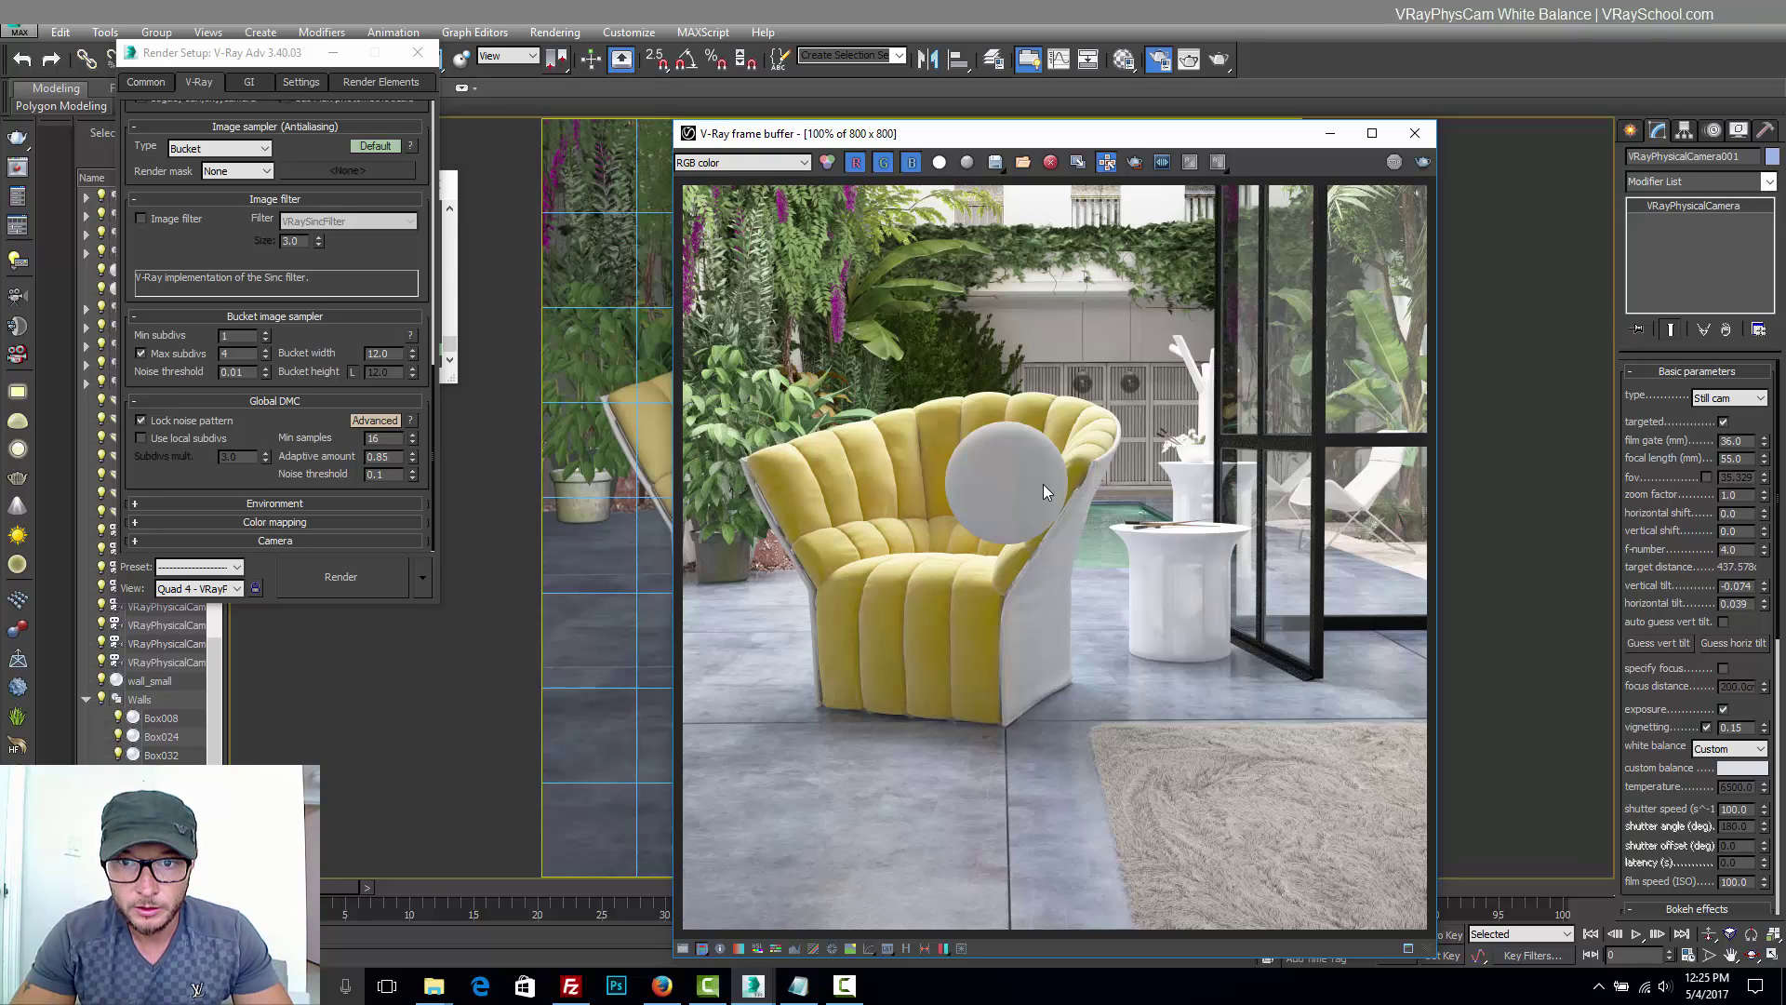
Zoom in to inspect the sphere and floor, then zoom back out to 100%.
scroll(1041, 483, "up", 2)
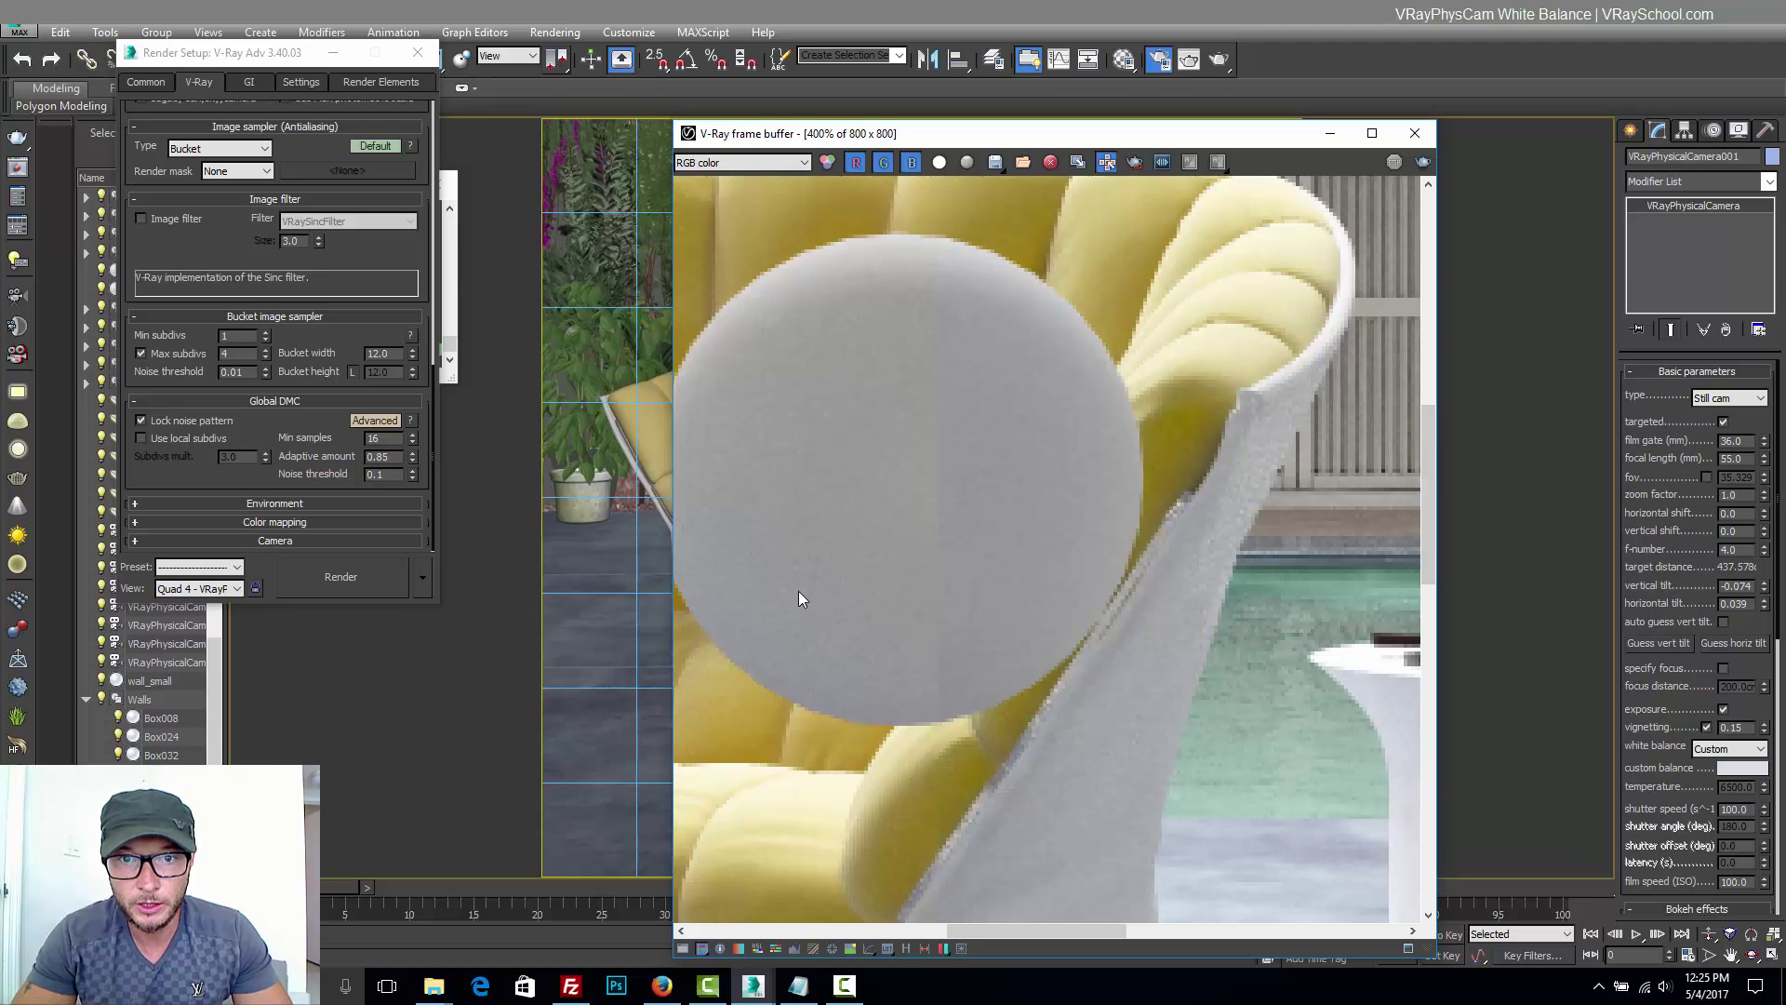
left_click_drag(1421, 476, 1433, 656)
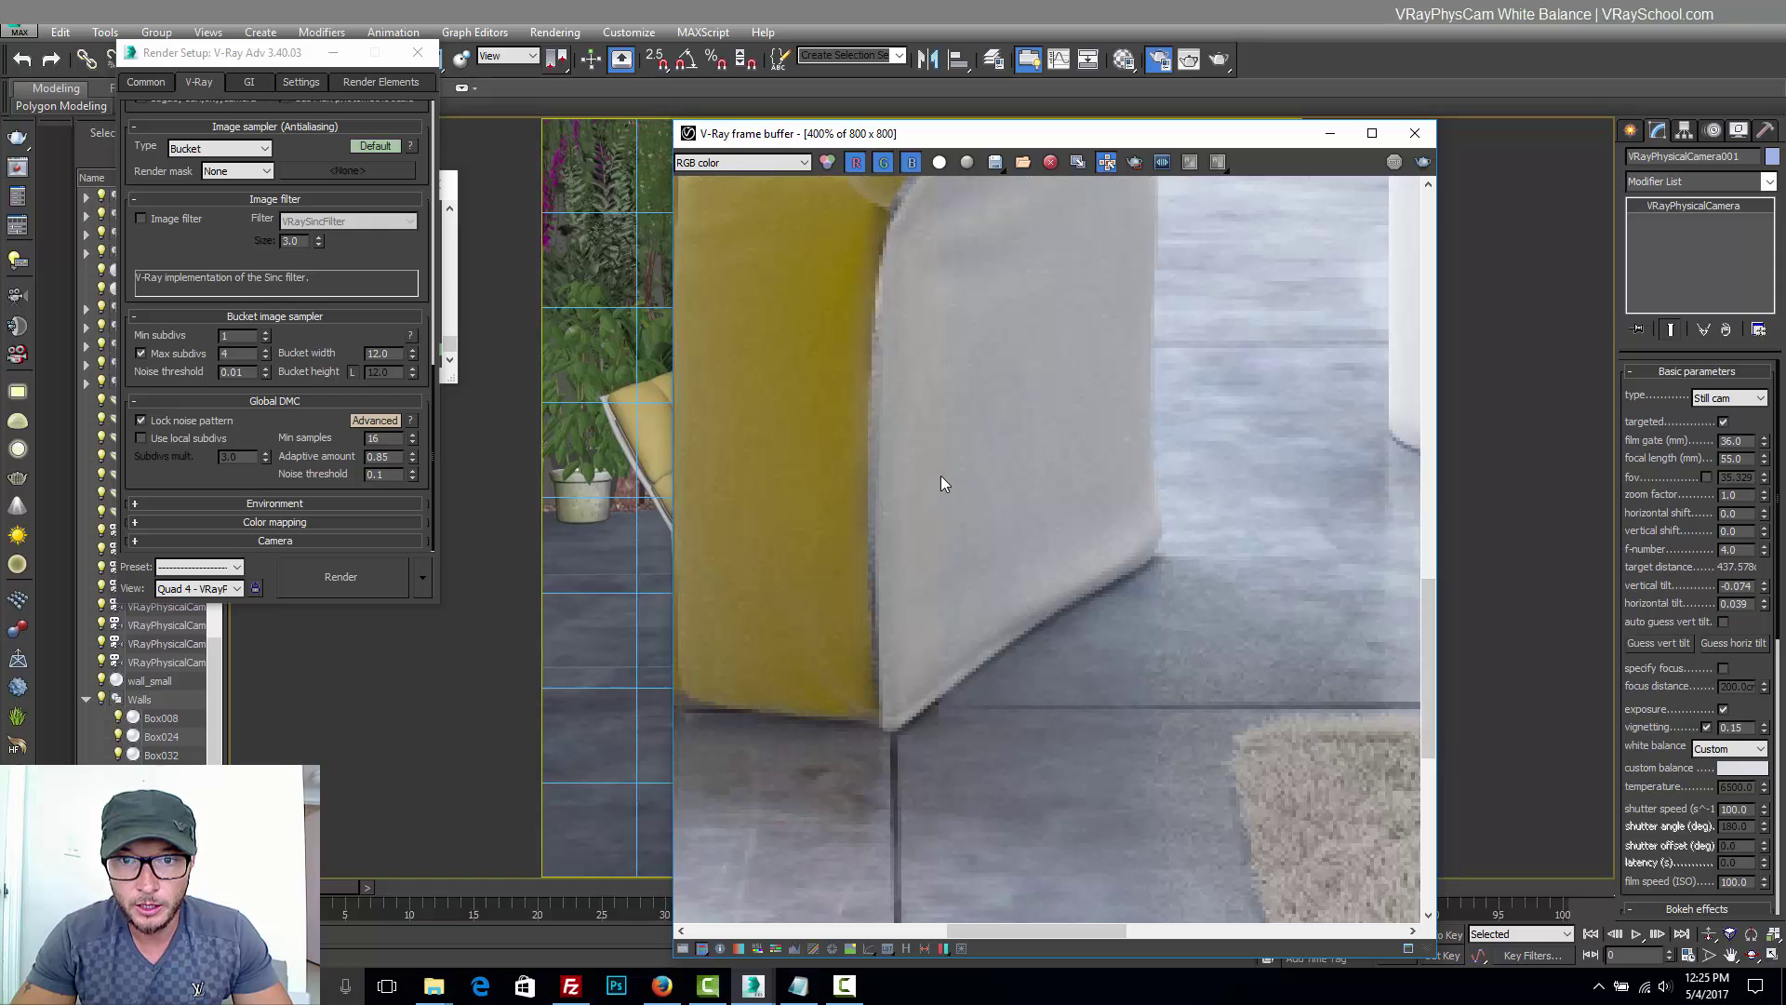
scroll(1265, 444, "down", 1)
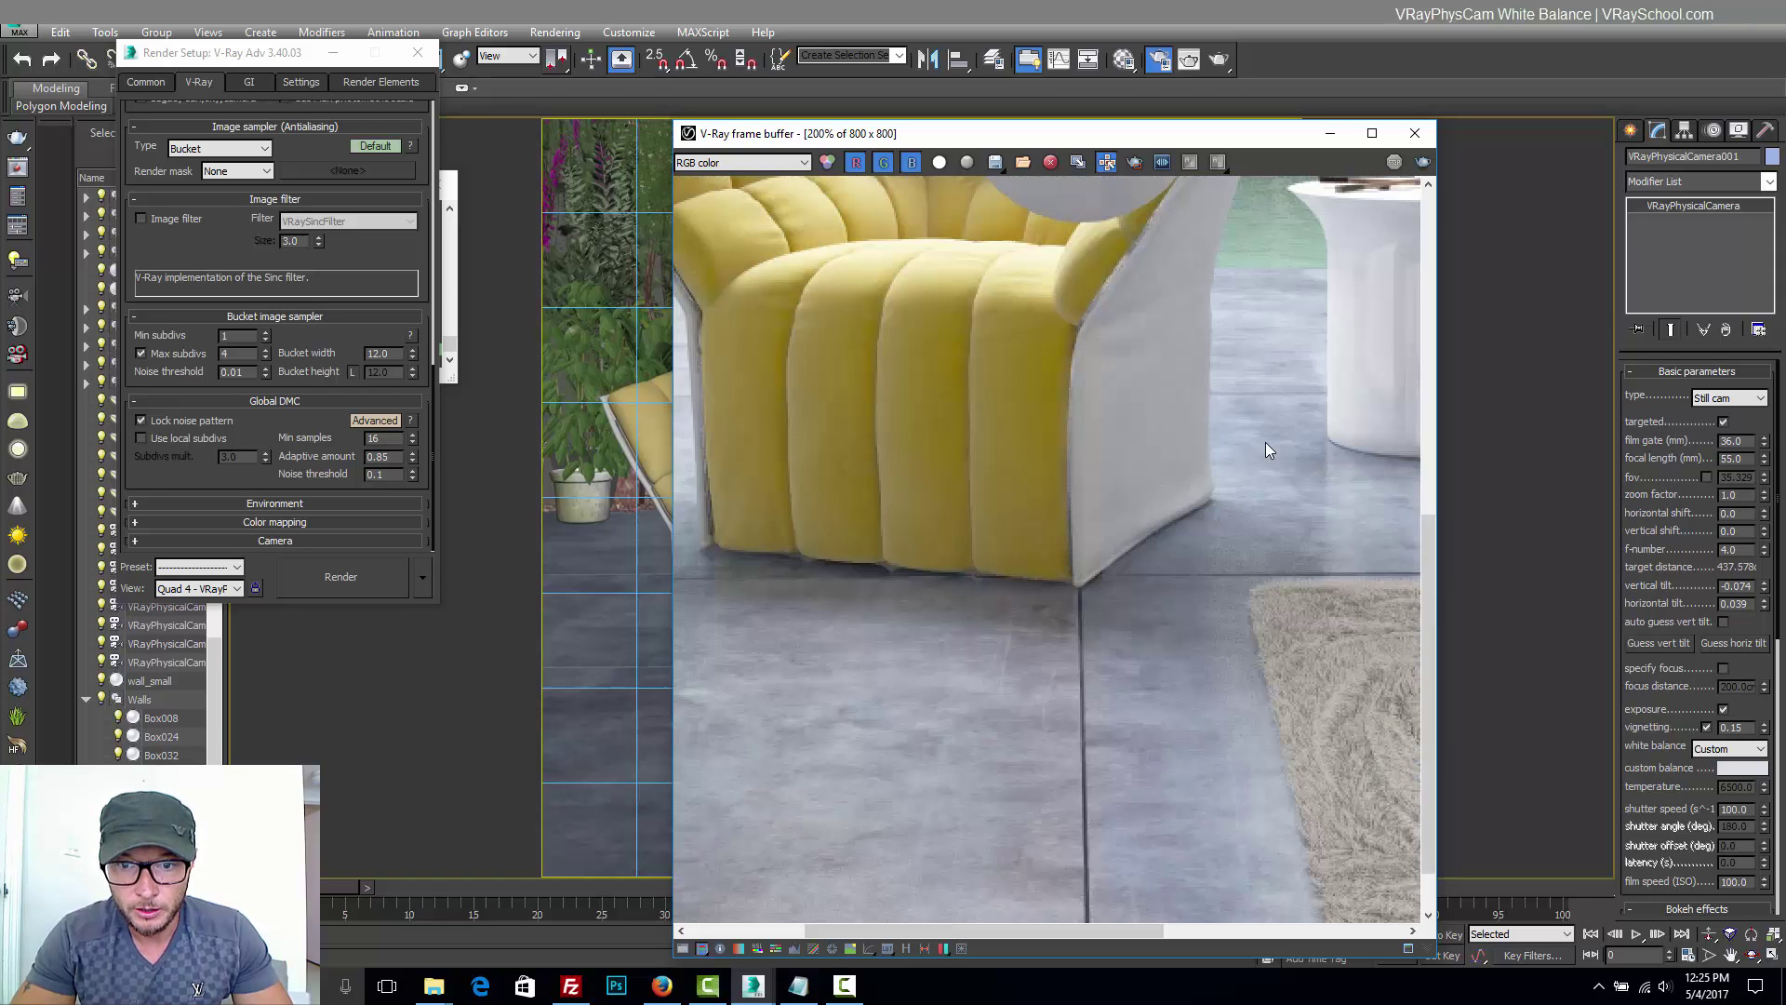
left_click_drag(1430, 543, 1433, 641)
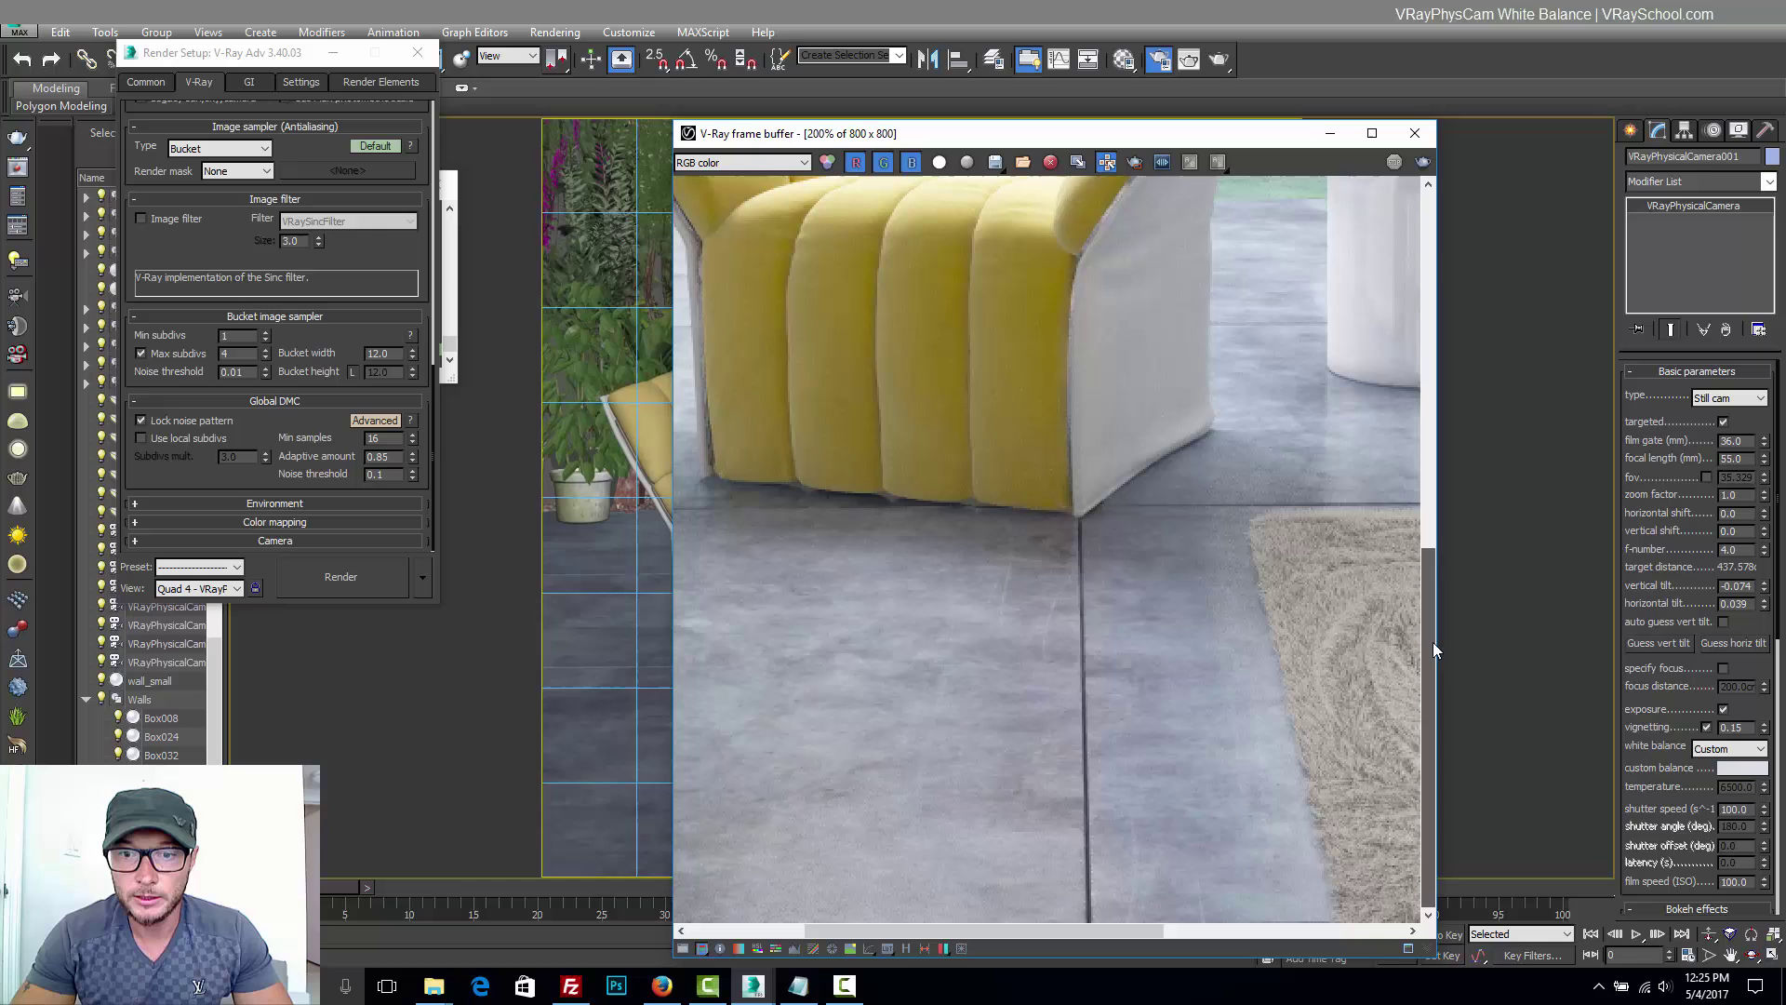
scroll(1035, 720, "down", 1)
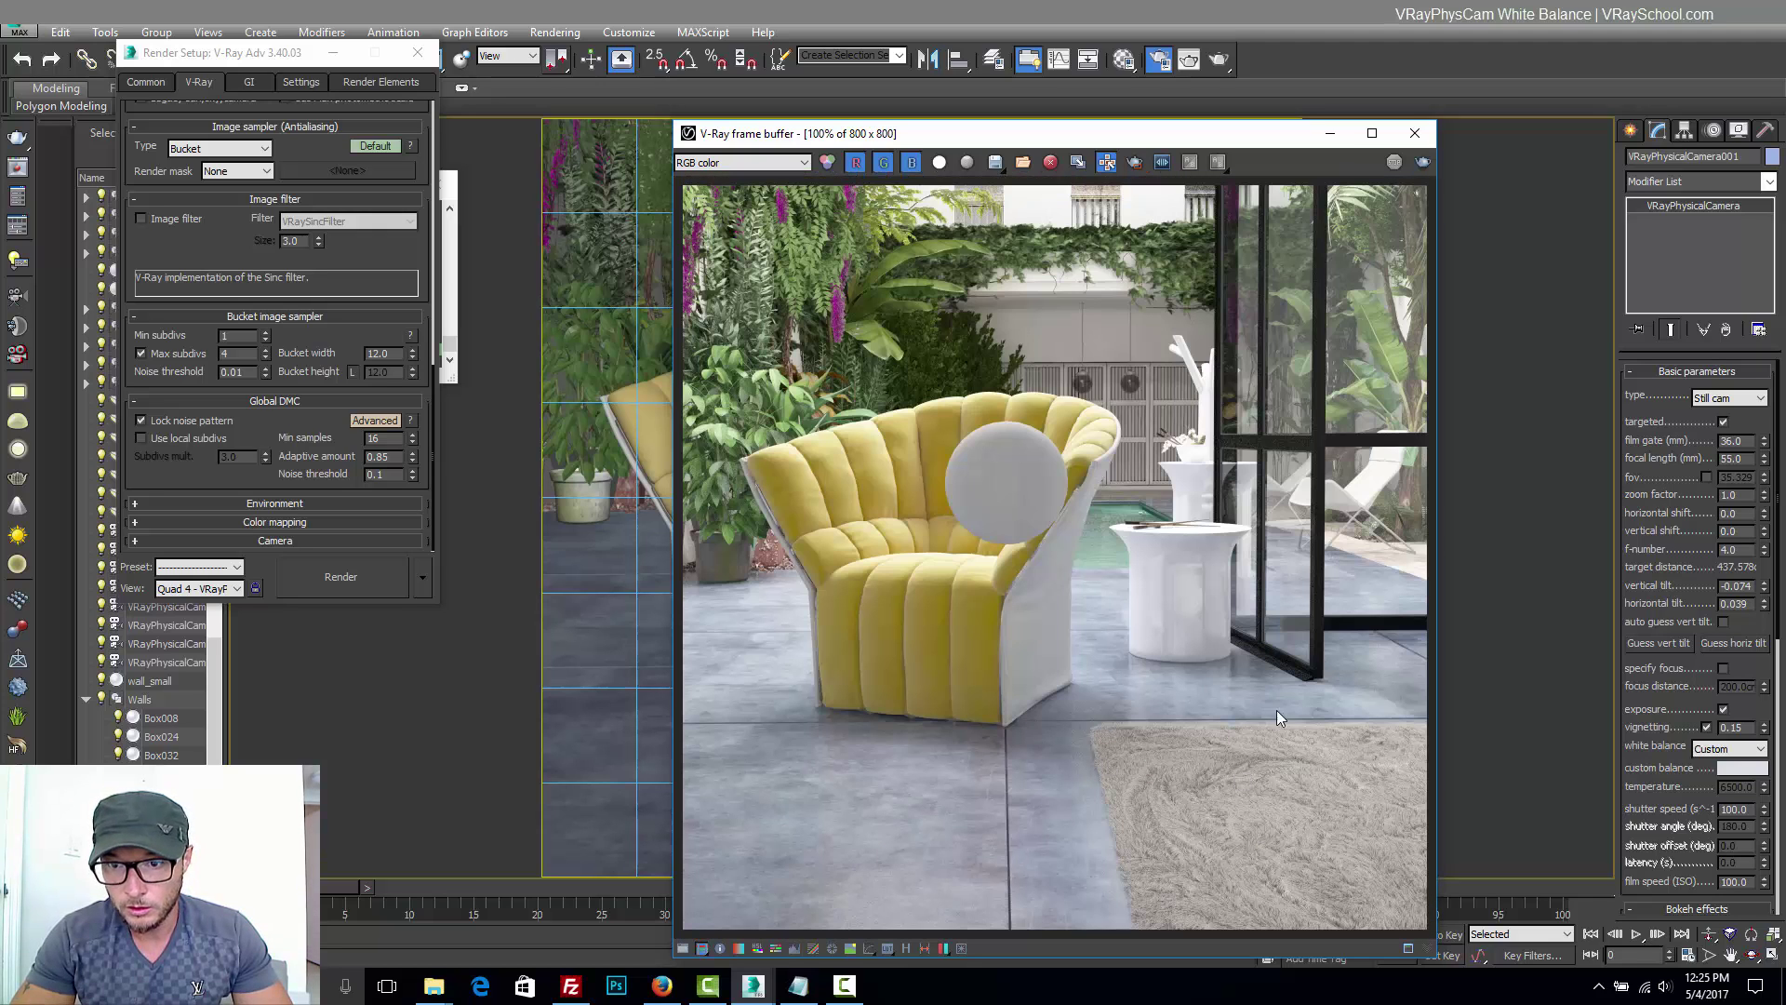
left_click(1133, 162)
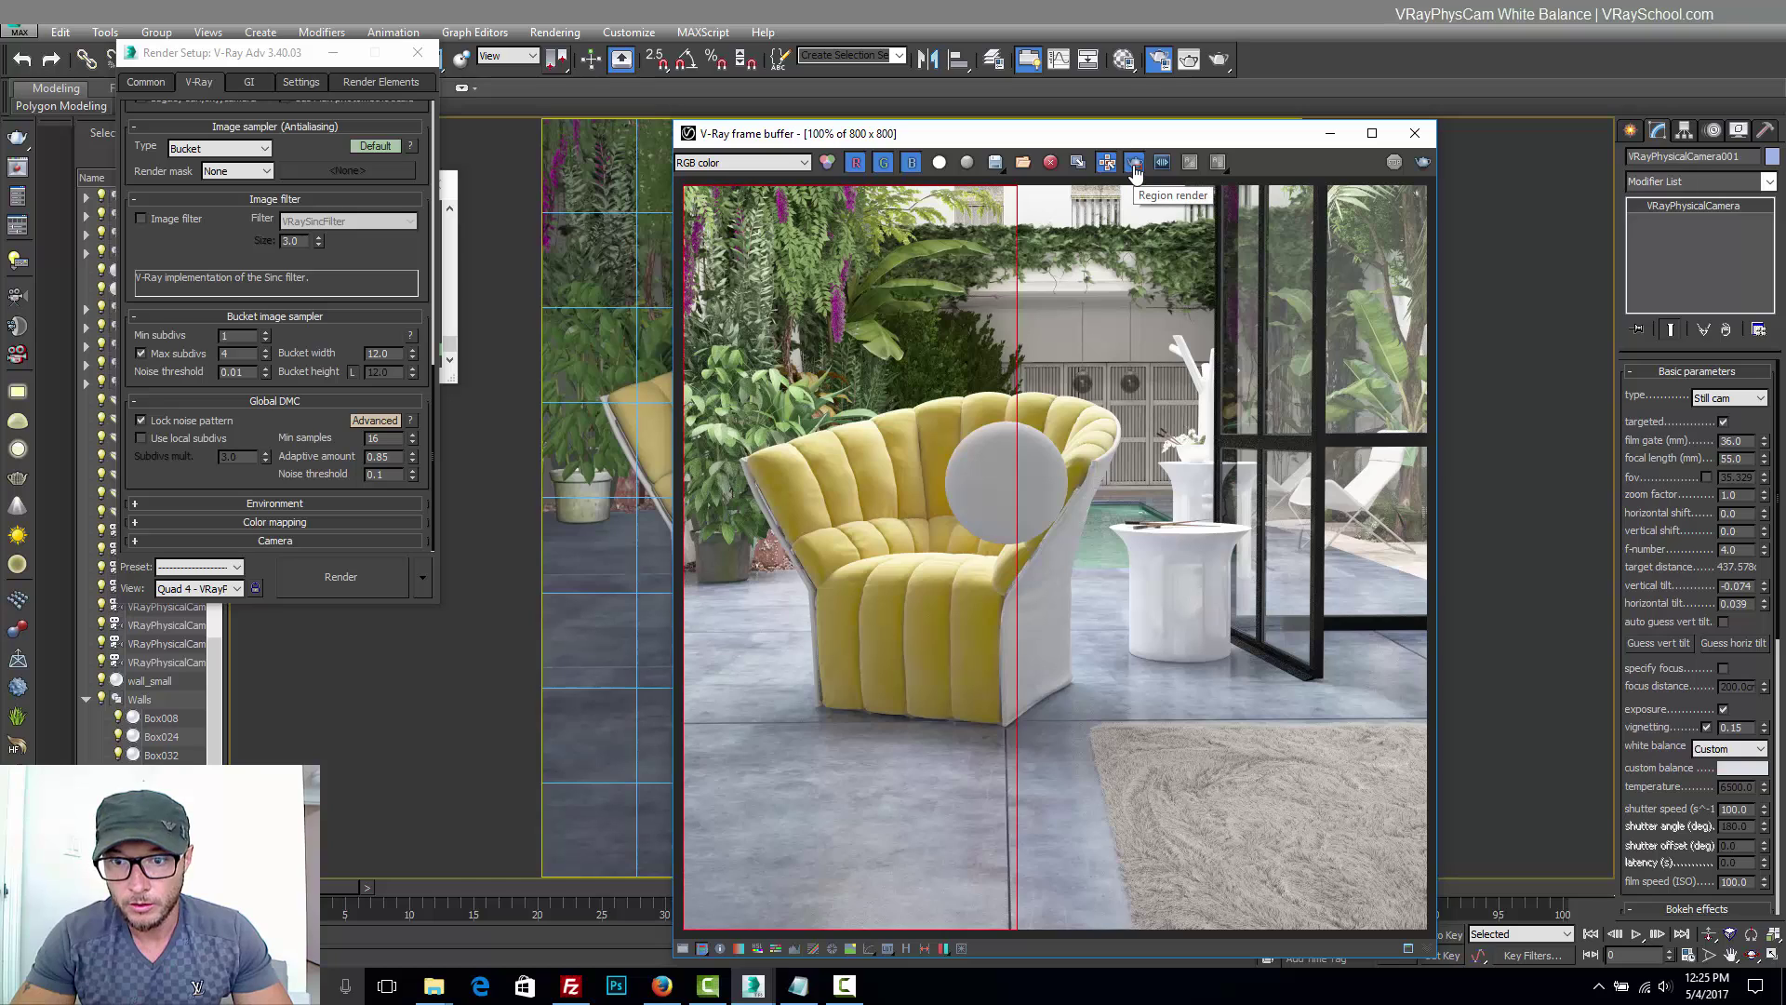
left_click(1135, 166)
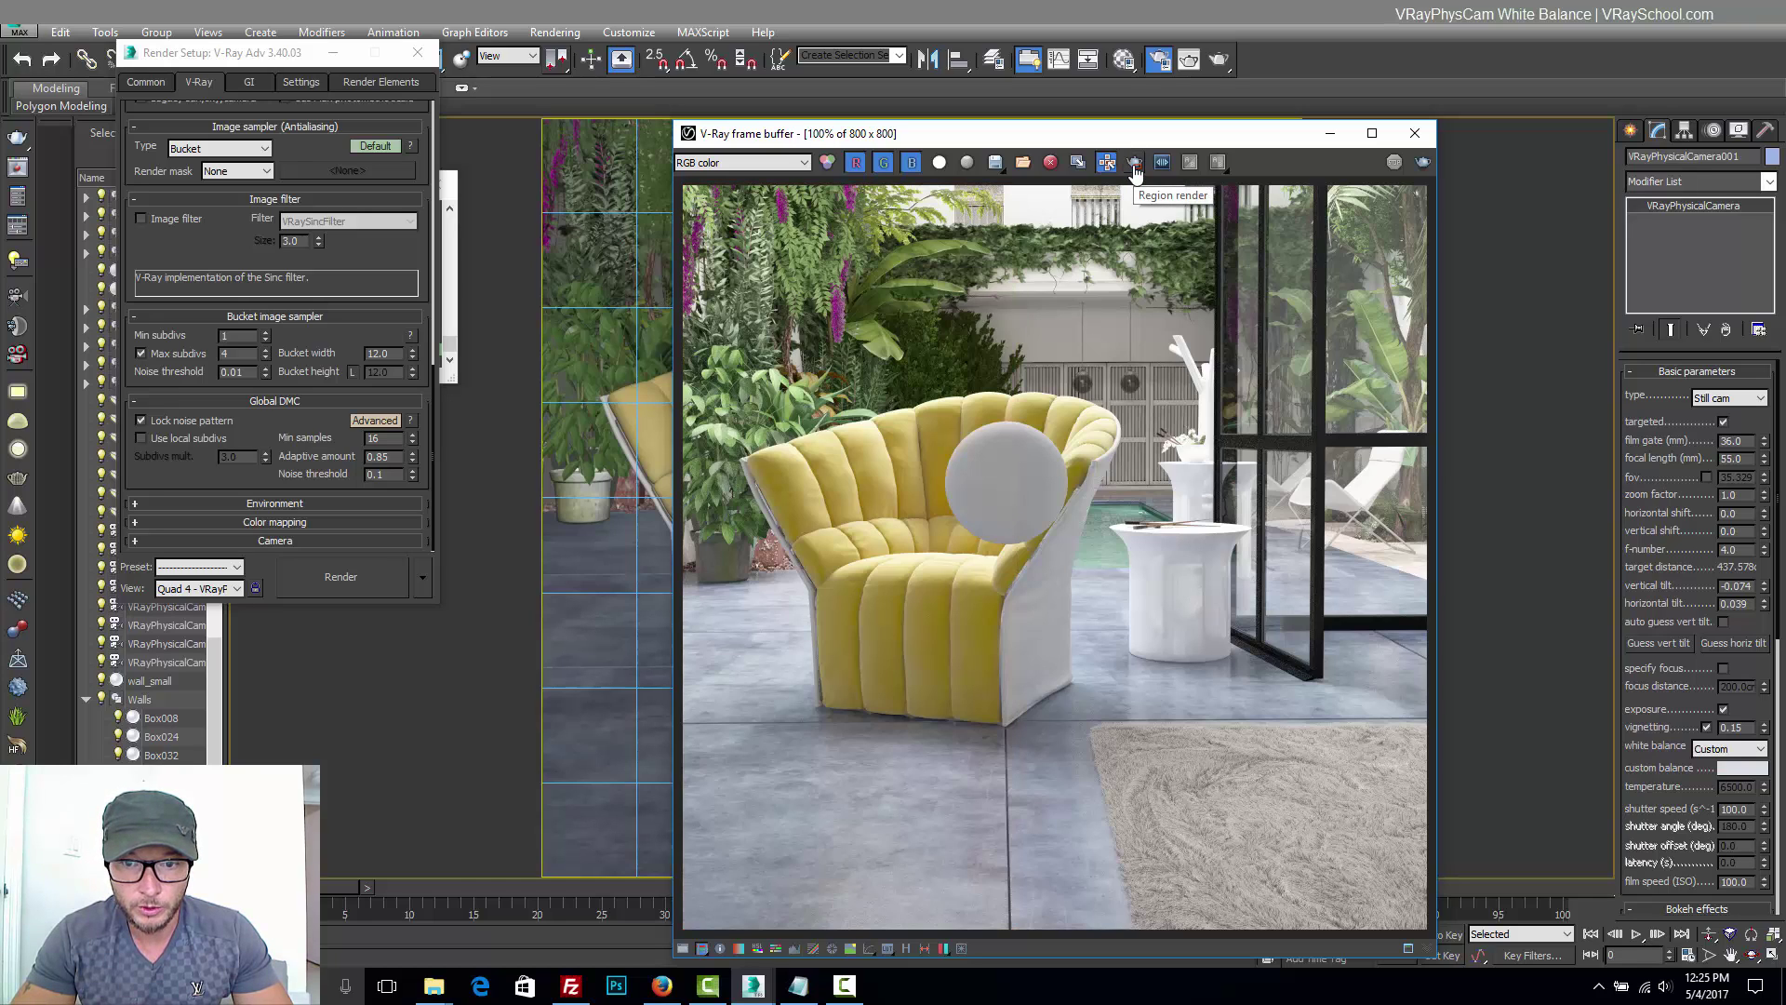